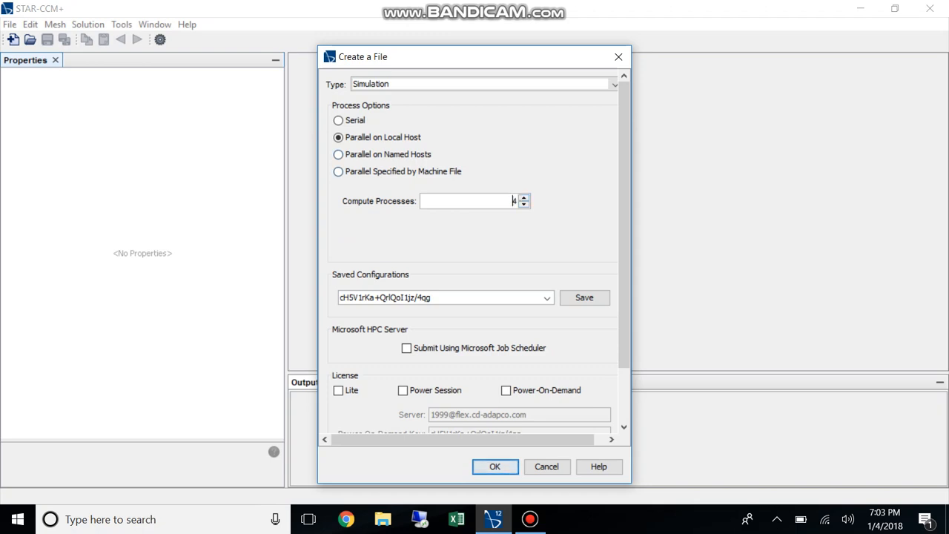
Run dxdiag to open the DirectX Diagnostic Tool and check the computer's processor information
left_click(18, 519)
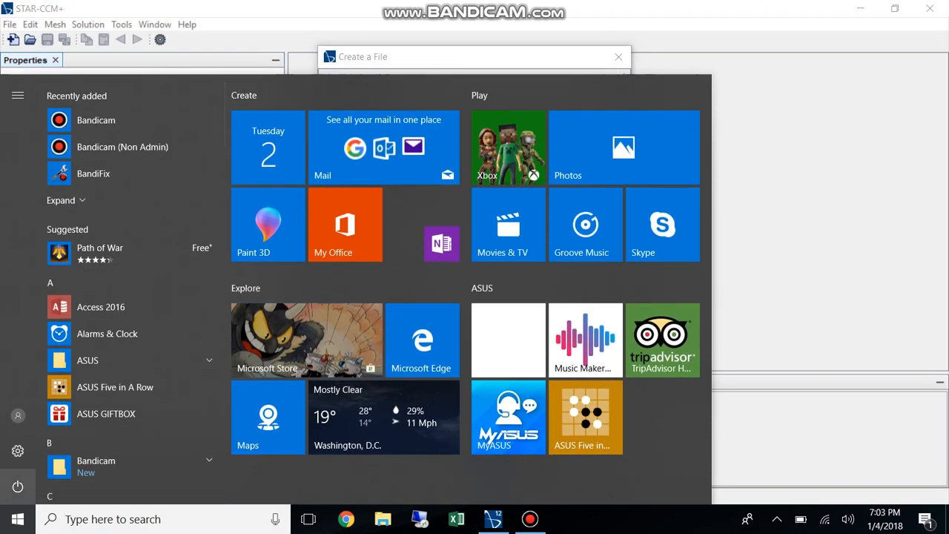
type("dxdi")
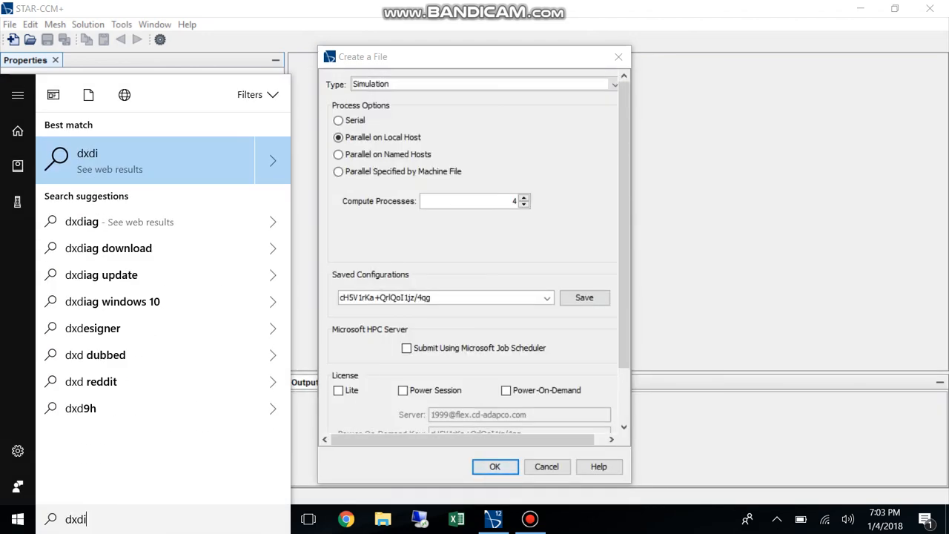
type("ag")
key("Return")
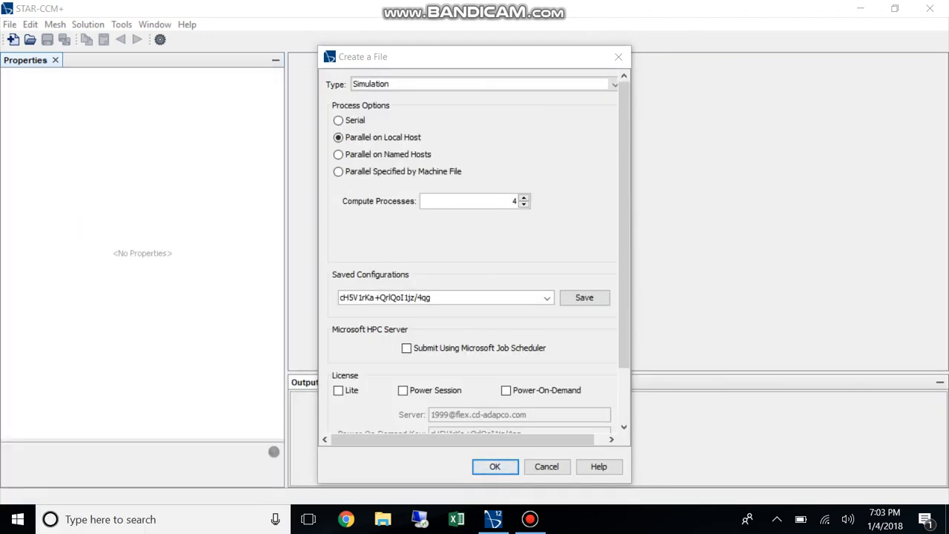
Create the parallel local-host simulation with 4 compute processes and Power-On-Demand licensing enabled, and close the DirectX Diagnostic Tool
left_click_drag(624, 256, 624, 319)
left_click(506, 324)
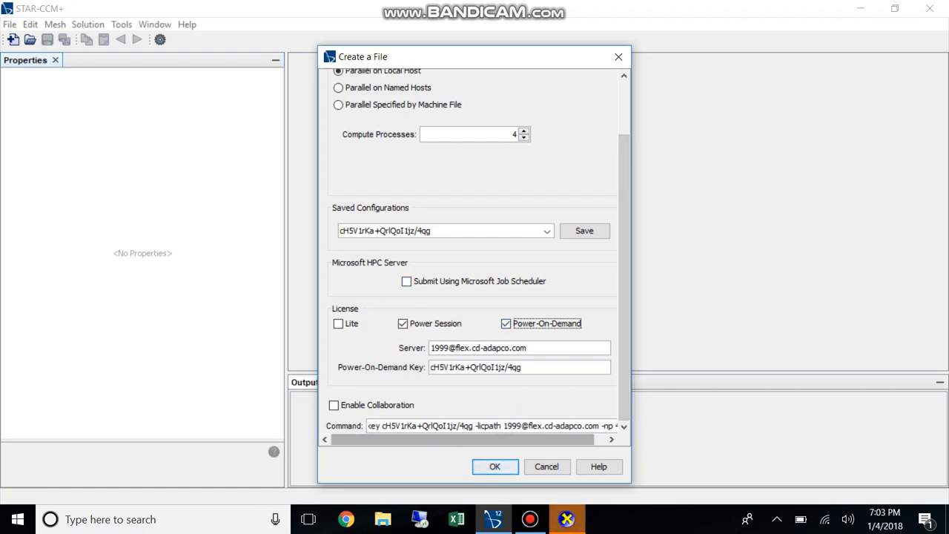
key("Return")
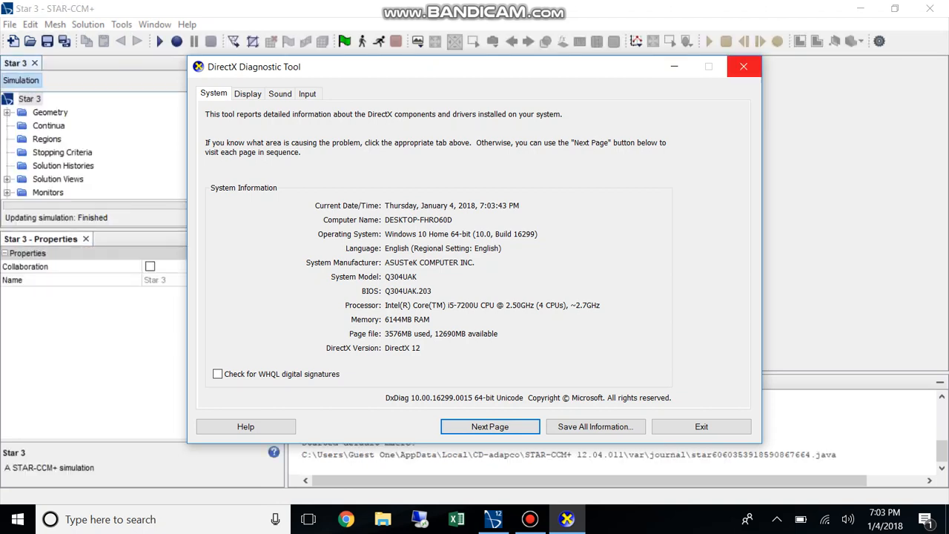
left_click(744, 67)
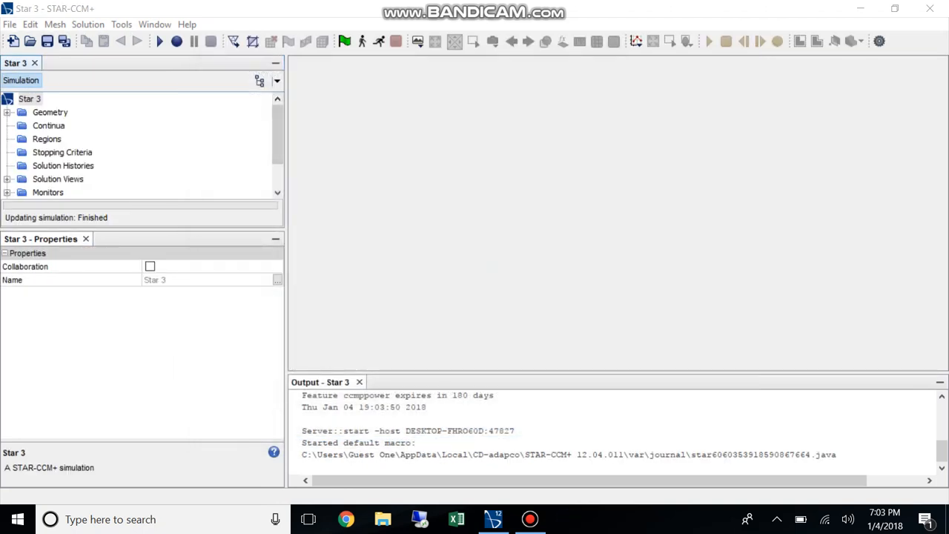
Import the surface mesh SolarCarIteration5.x_t from Downloads as a new part with the default import options
left_click(10, 23)
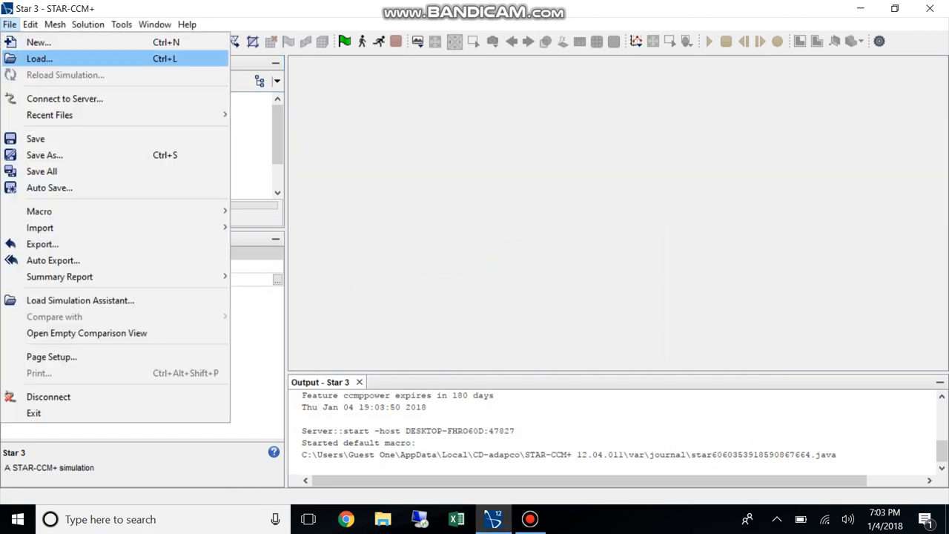
mouse_move(111, 228)
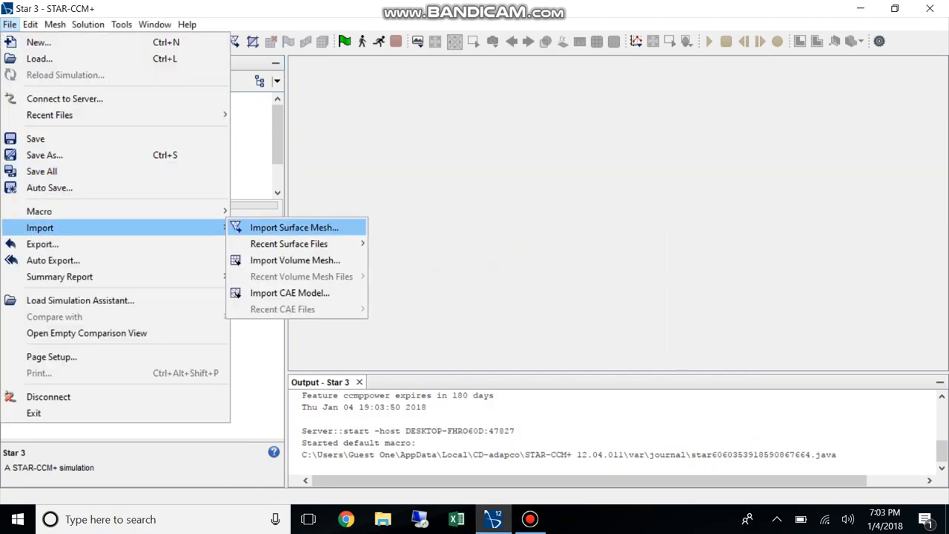
left_click(258, 227)
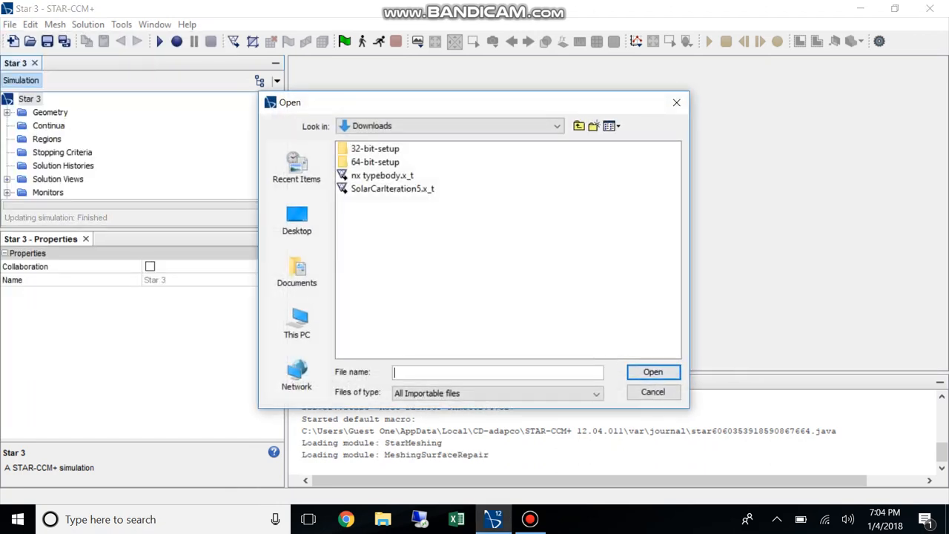
left_click(392, 188)
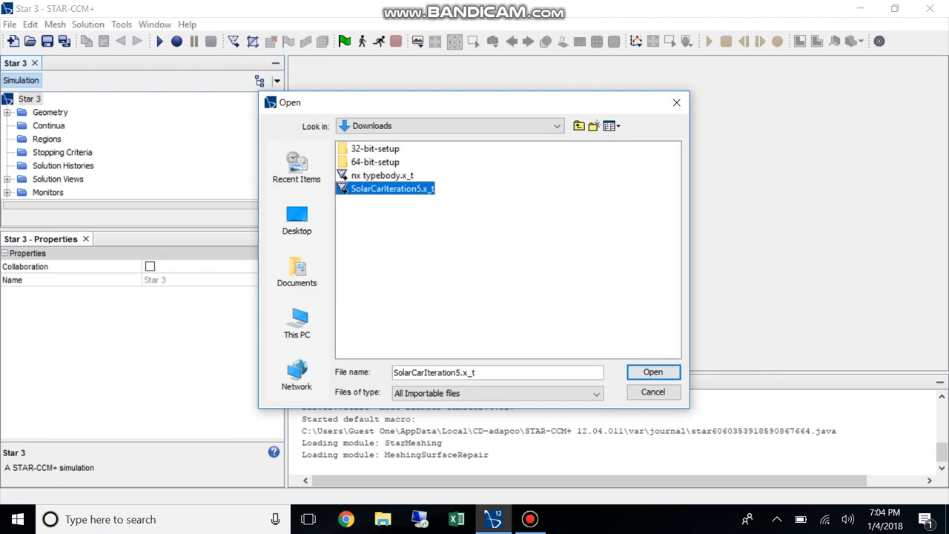
left_click(653, 373)
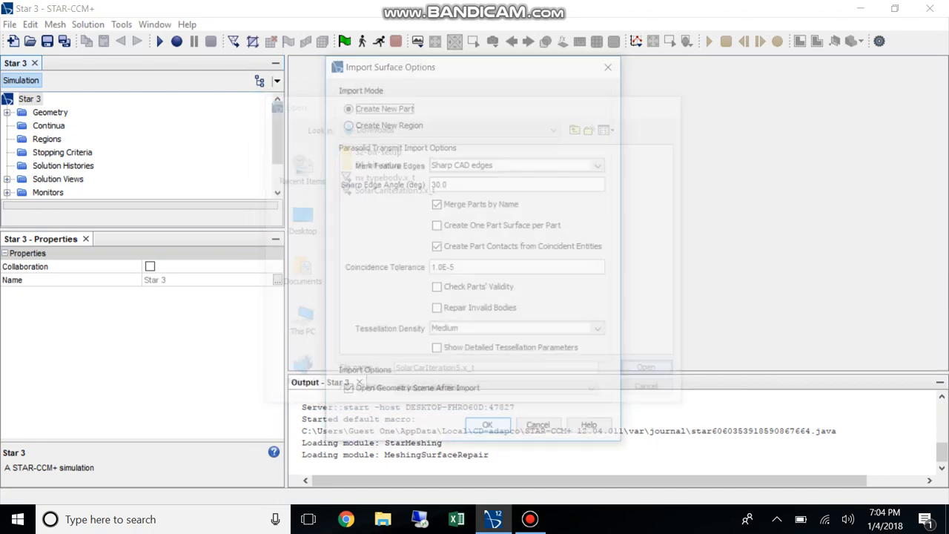
key("Return")
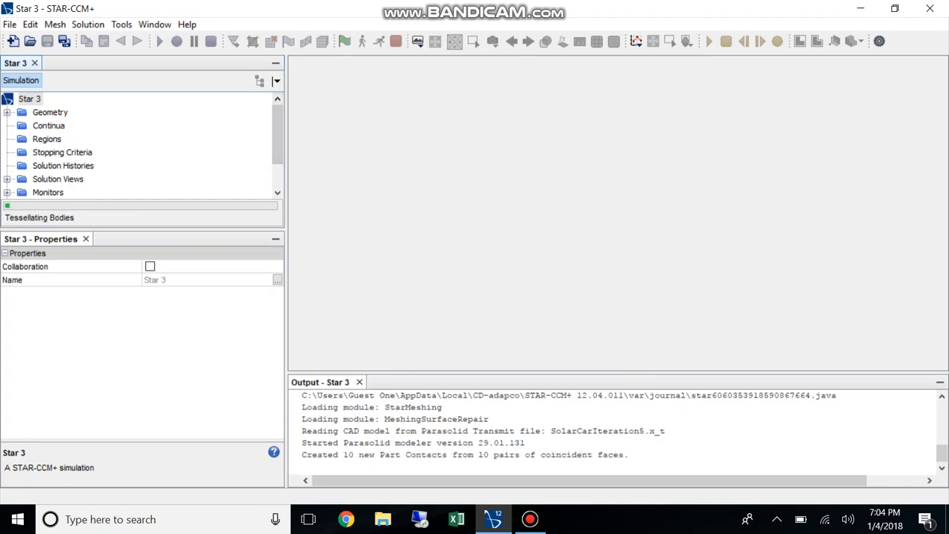
scroll(518, 216, "down", 2)
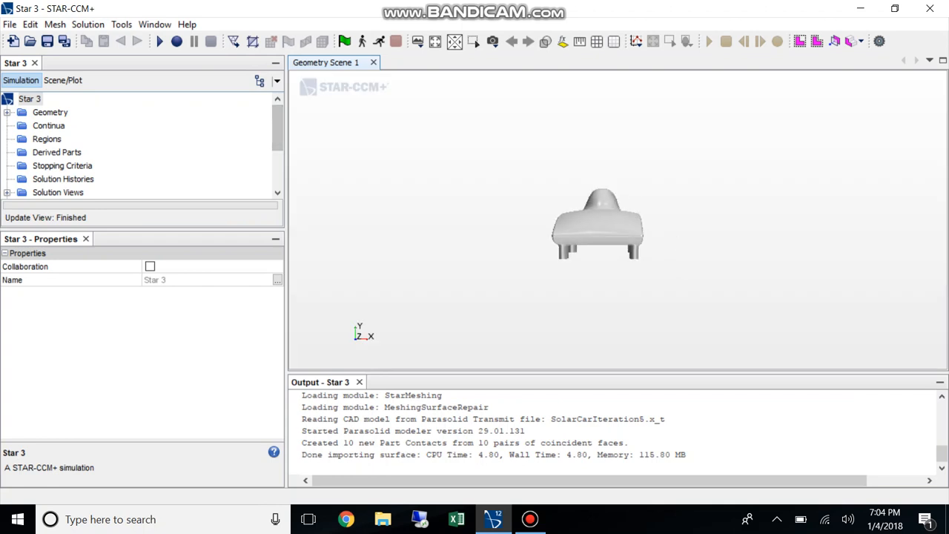
Start a new block shape part under the geometry's Parts
left_click(7, 113)
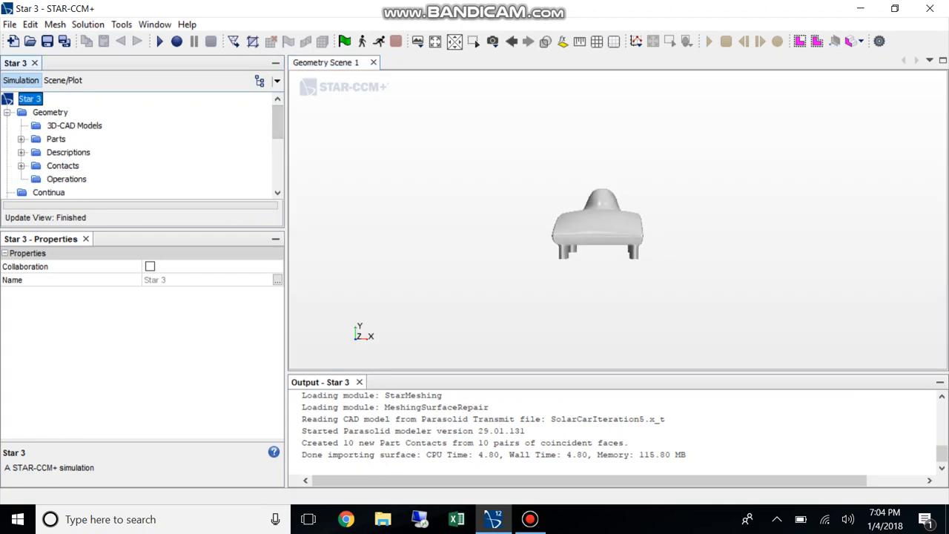
left_click(21, 139)
left_click(56, 138)
right_click(56, 139)
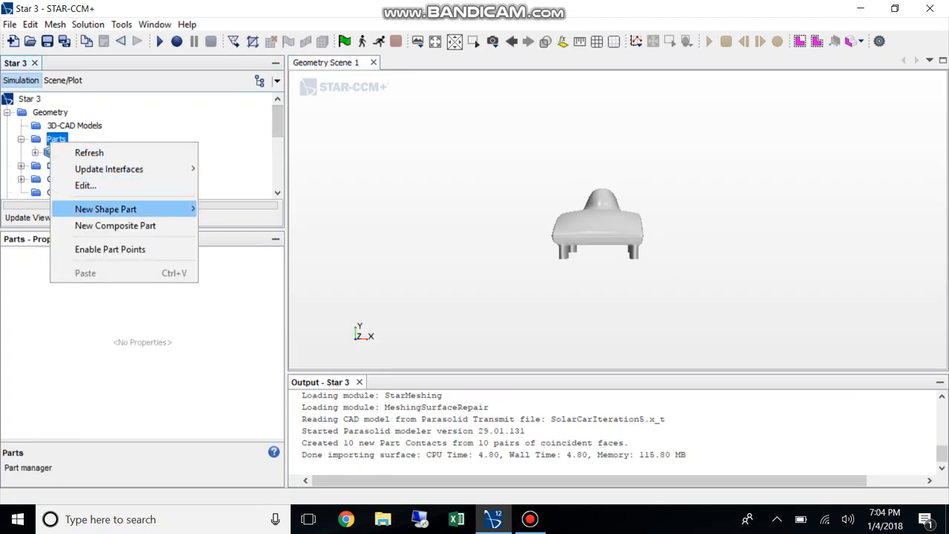
mouse_move(134, 209)
left_click(227, 208)
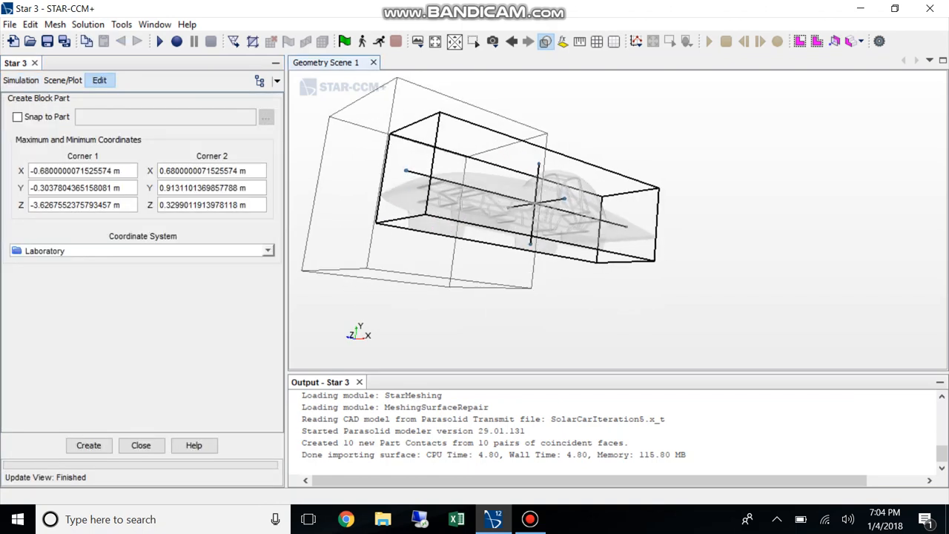
Switch the geometry scene to parallel projection and set the +X view with +Y up
left_click(546, 41)
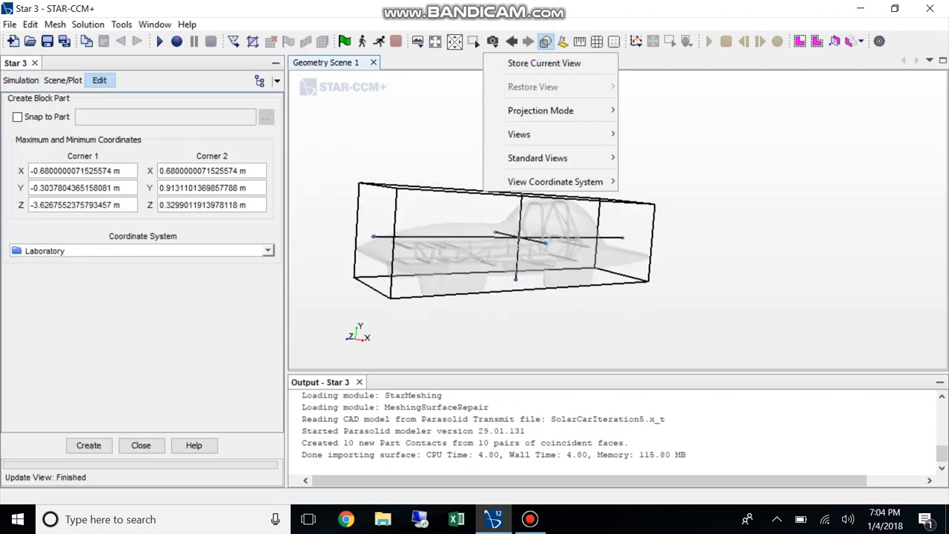
mouse_move(540, 110)
left_click(653, 127)
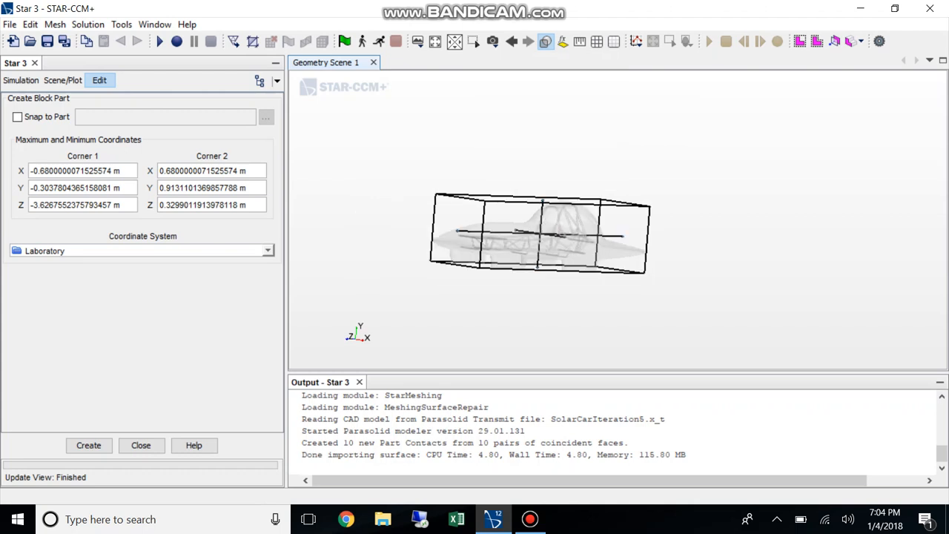
left_click(545, 40)
mouse_move(519, 134)
mouse_move(644, 134)
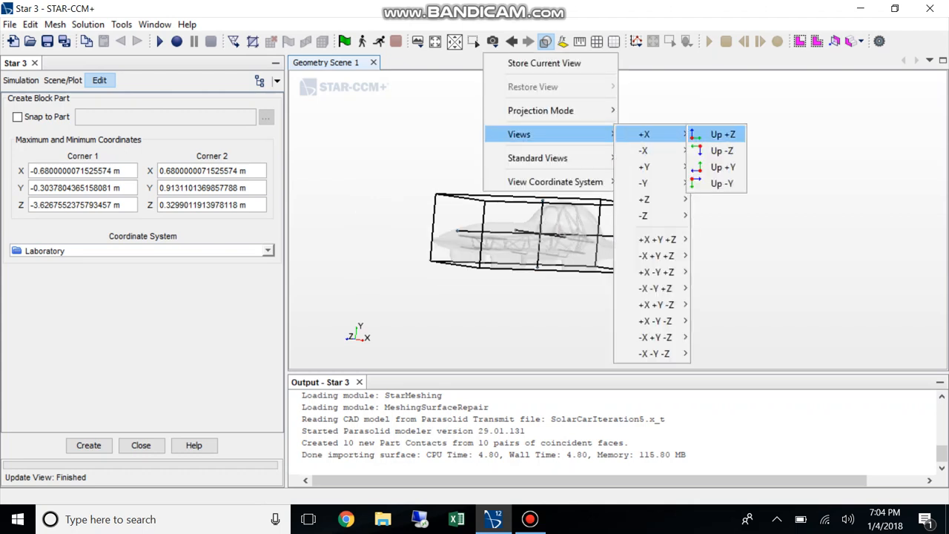
left_click(723, 167)
Raise the block's bottom face to about Y = -0.297 m, slightly above the lowest edge of the car's fairings
scroll(479, 274, "up", 10)
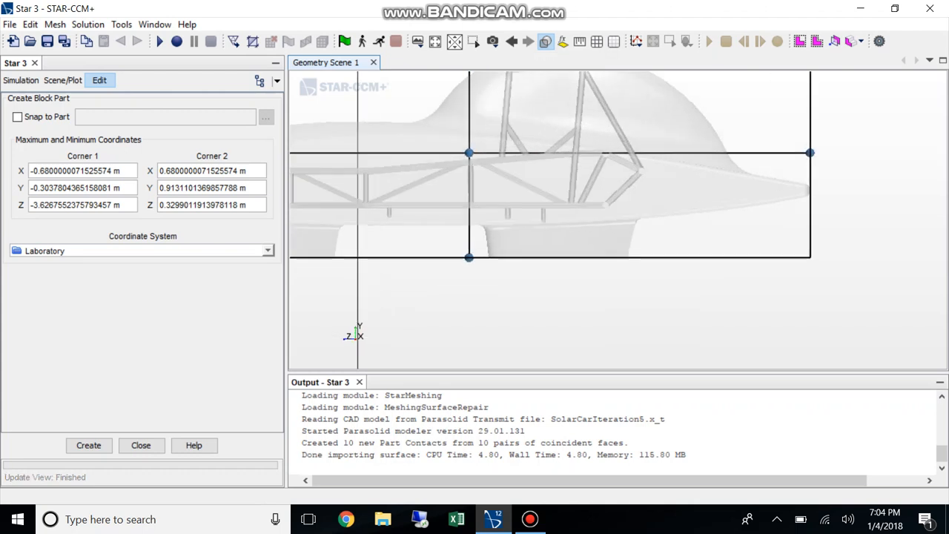
left_click_drag(444, 228, 443, 222)
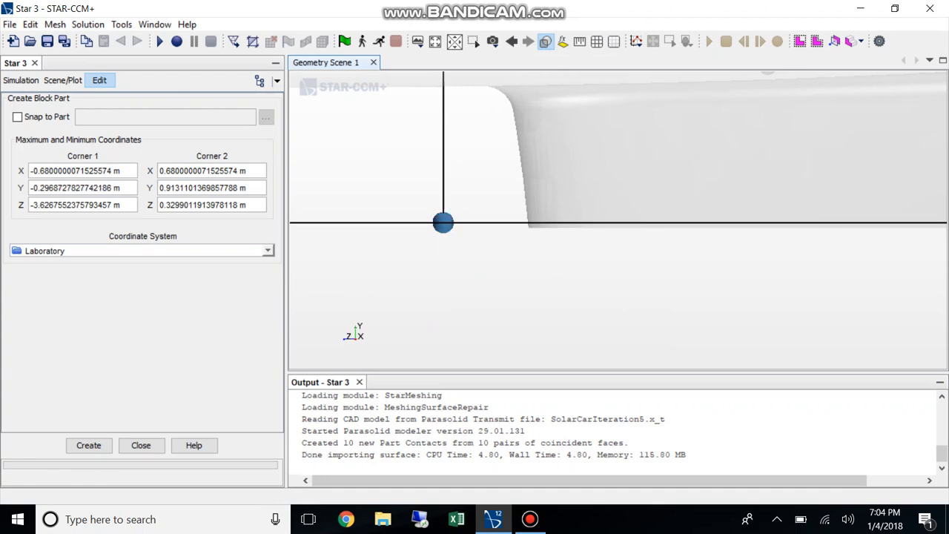
scroll(522, 228, "up", 3)
scroll(525, 244, "down", 9)
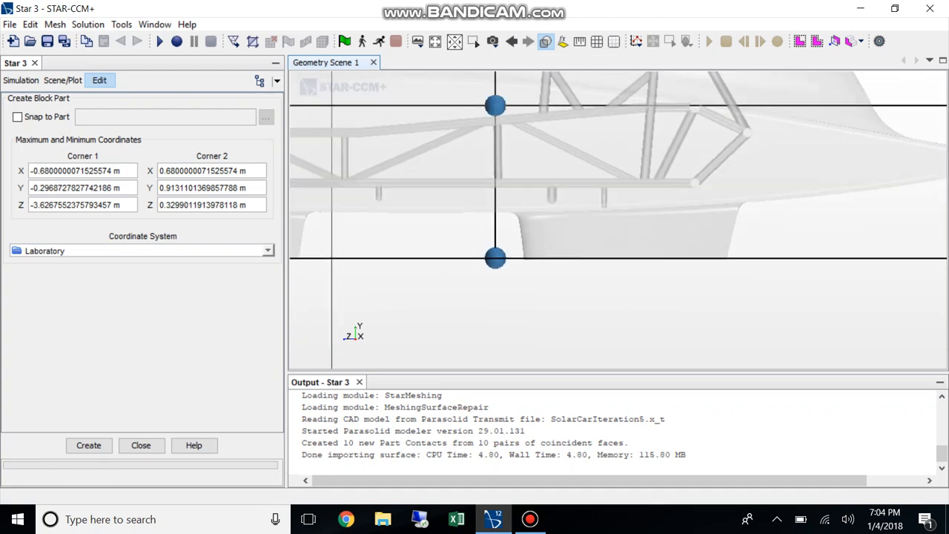
scroll(475, 293, "down", 2)
scroll(506, 274, "up", 8)
scroll(490, 288, "down", 5)
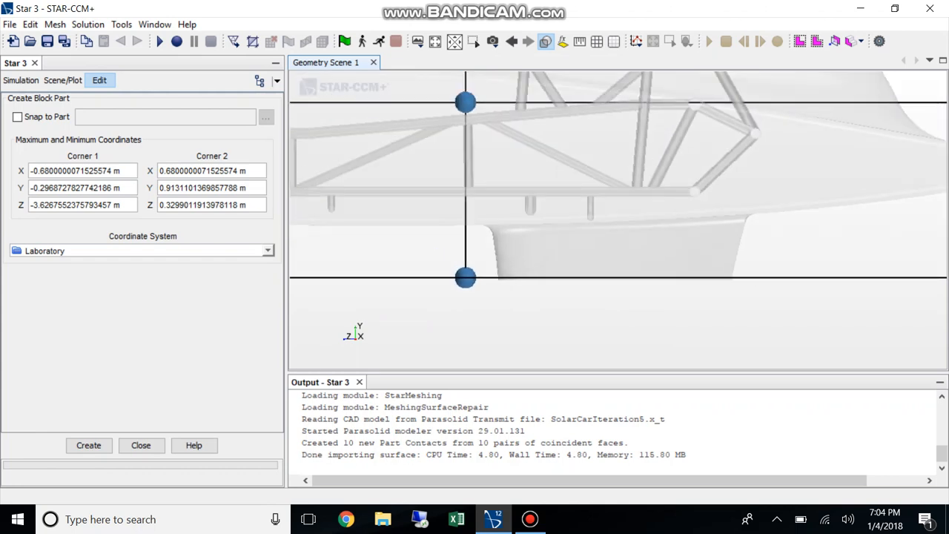
Raise the block's top face to about Y = 2.36 m
scroll(523, 267, "down", 8)
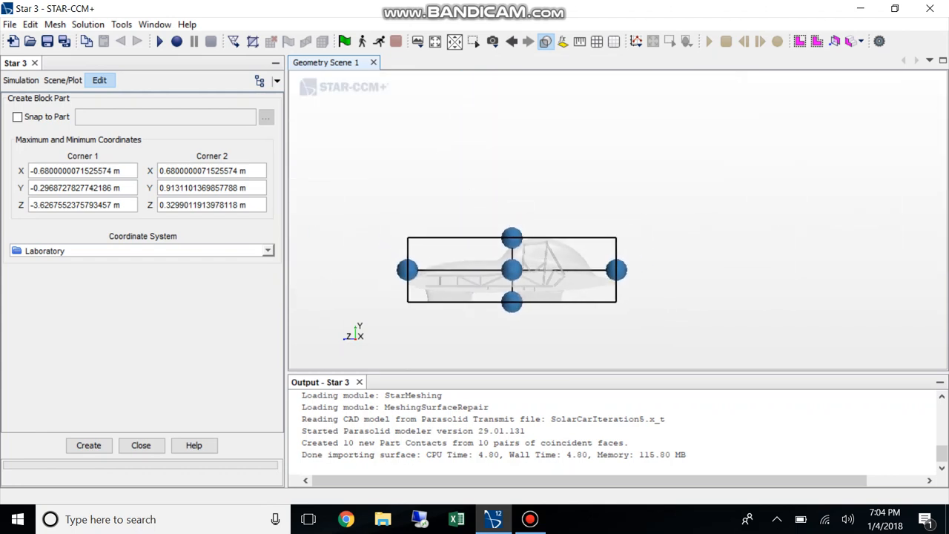
right_click_drag(512, 270, 562, 240)
left_click_drag(562, 207, 561, 132)
Extend the block ahead of the car's nose to about Z = 11.04 m
right_click_drag(483, 343, 546, 329)
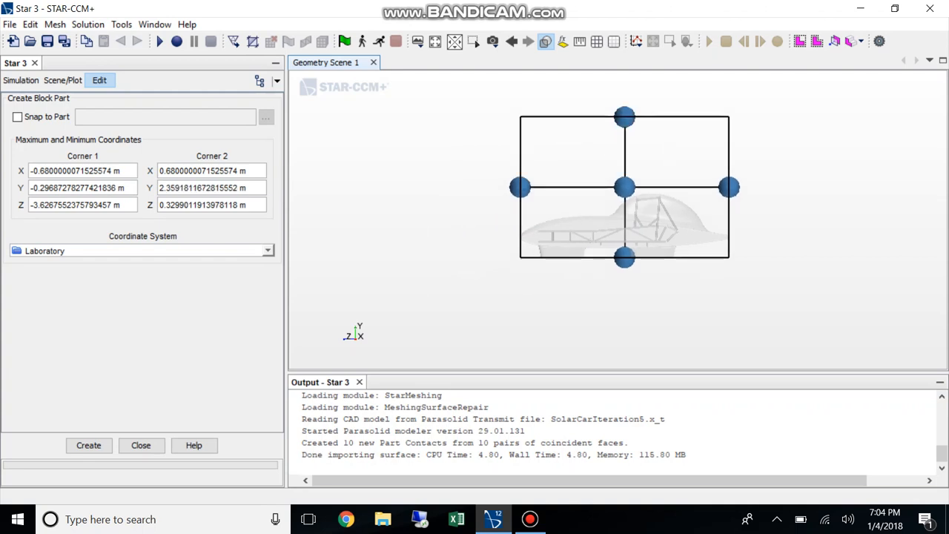
scroll(547, 329, "down", 4)
left_click_drag(535, 267, 305, 284)
Extend the block behind the car to about Z = -69.78 m and its front end to about Z = 11.9 m
right_click_drag(639, 338, 567, 292)
scroll(568, 292, "up", 3)
scroll(577, 300, "down", 8)
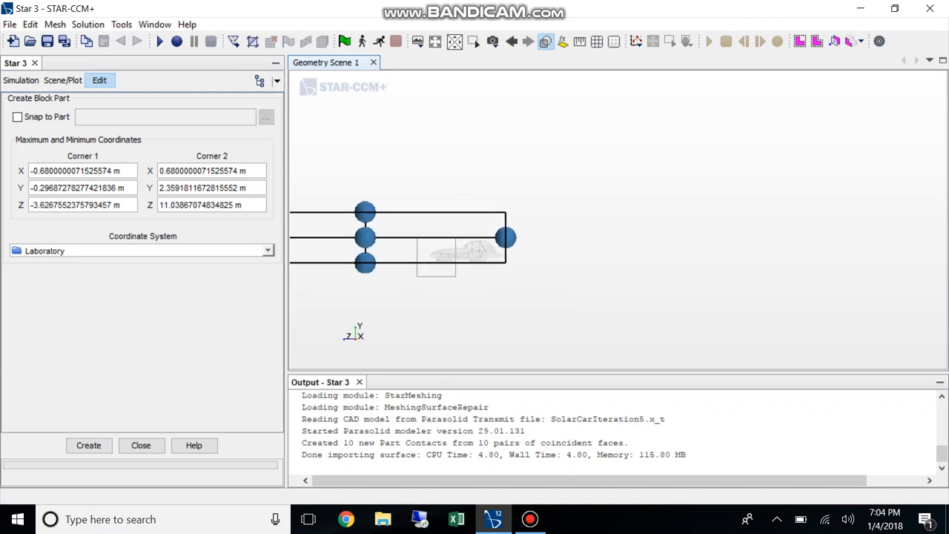
scroll(586, 323, "down", 1)
right_click_drag(586, 324, 510, 312)
left_click_drag(485, 279, 884, 279)
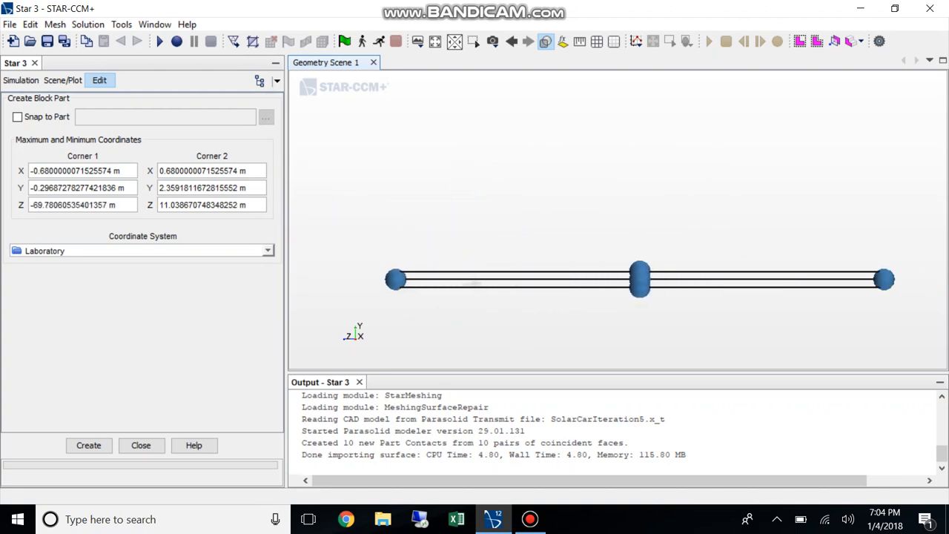
left_click_drag(396, 280, 390, 279)
Widen the block to span about X = -5.04 m to 4.67 m, and create the block part
left_click_drag(472, 331, 638, 357)
left_click_drag(605, 262, 577, 242)
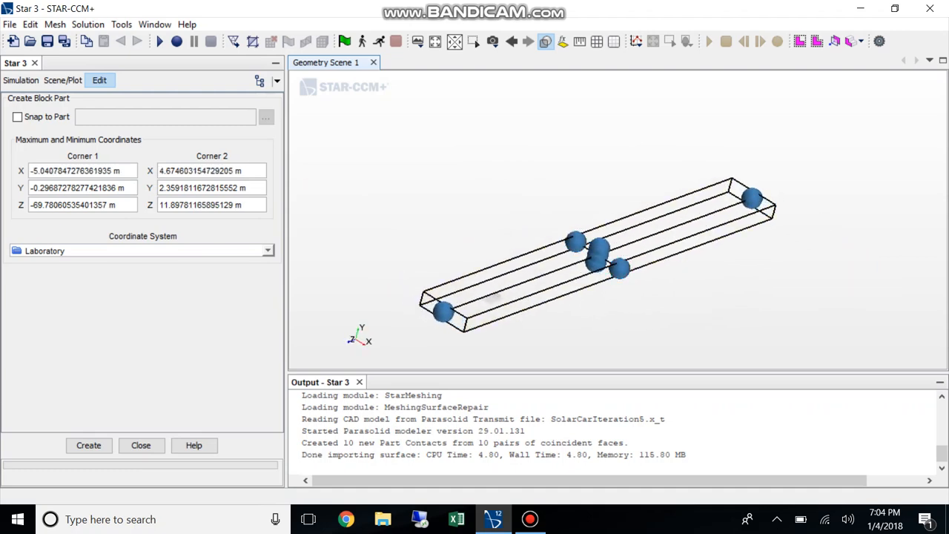
scroll(507, 316, "up", 5)
left_click_drag(507, 316, 575, 329)
left_click(89, 445)
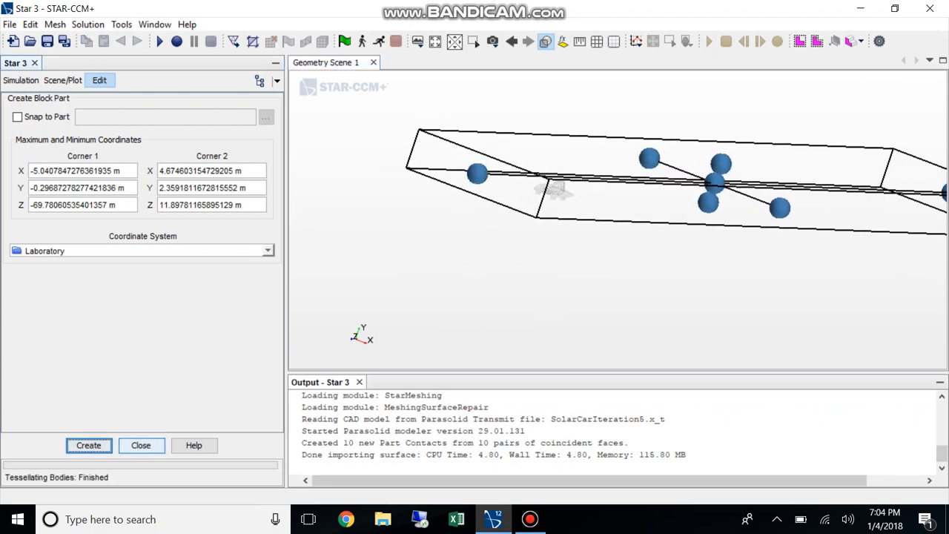
left_click(141, 446)
Expand the Block part in the simulation tree down to its surfaces
left_click(70, 165)
left_click(35, 165)
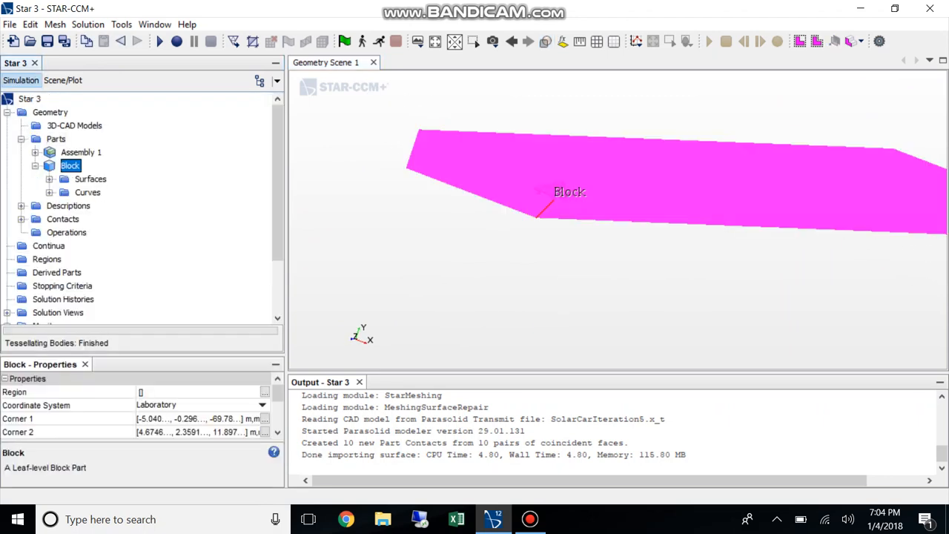
left_click(49, 179)
Try to split the Block Surface with Split Non-Contiguous
left_click(111, 192)
right_click(97, 194)
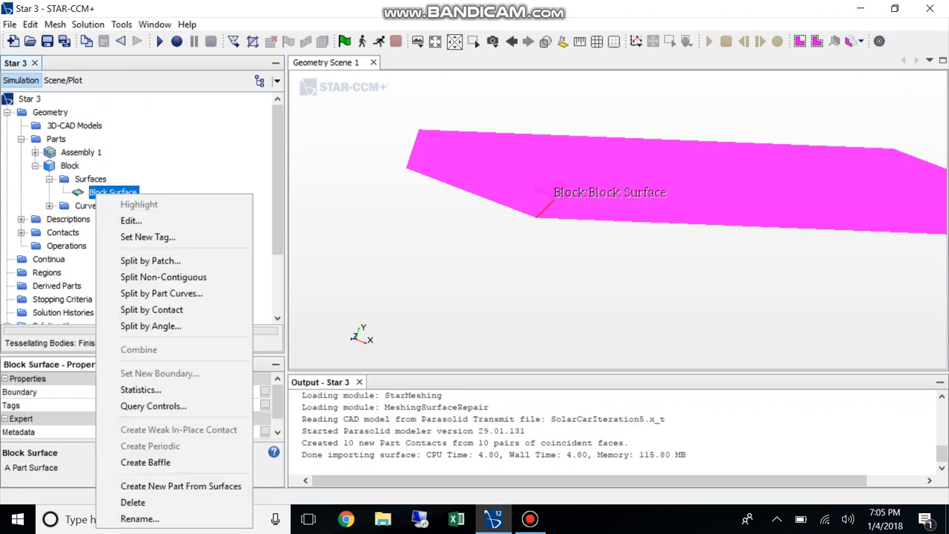
left_click(163, 277)
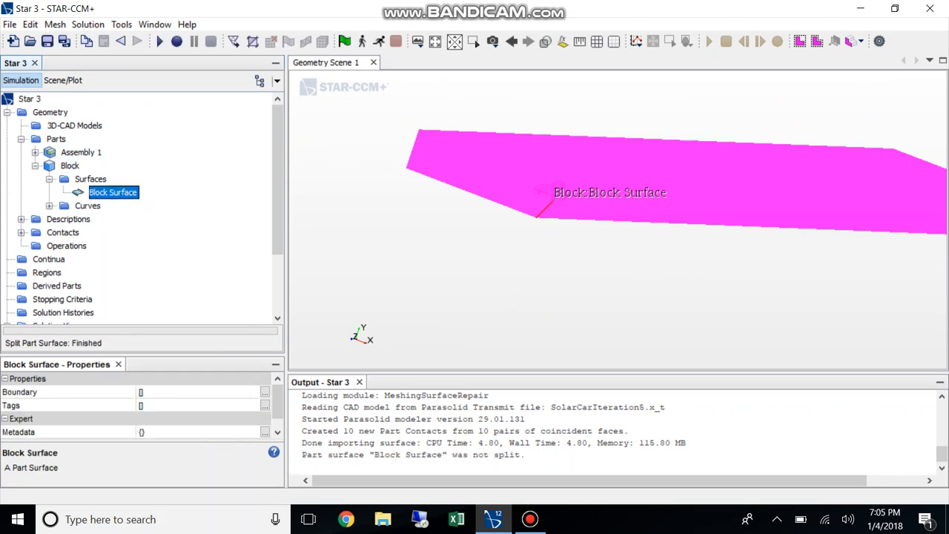
Split the Block Surface by patch, creating the front end face (patch 2506) as a part surface named Inlet
right_click(128, 194)
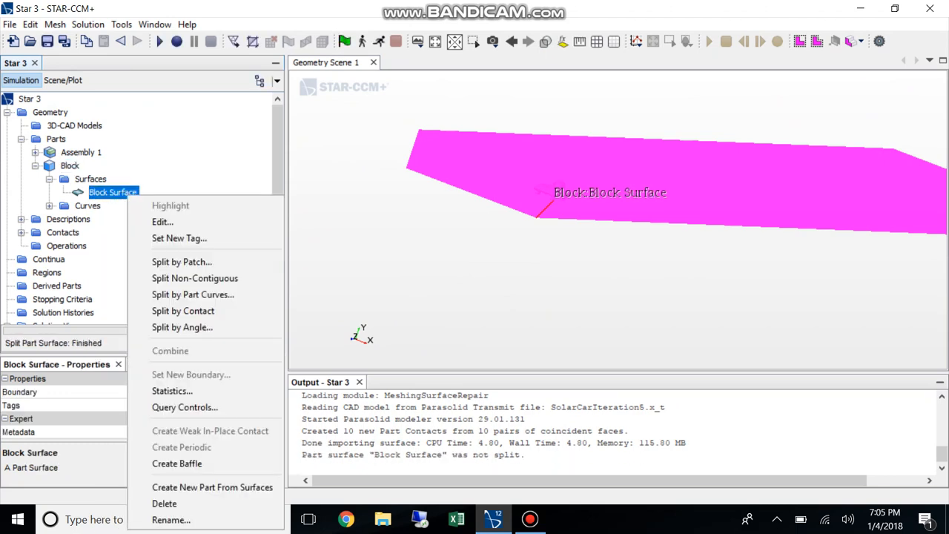
left_click(182, 262)
left_click(478, 175)
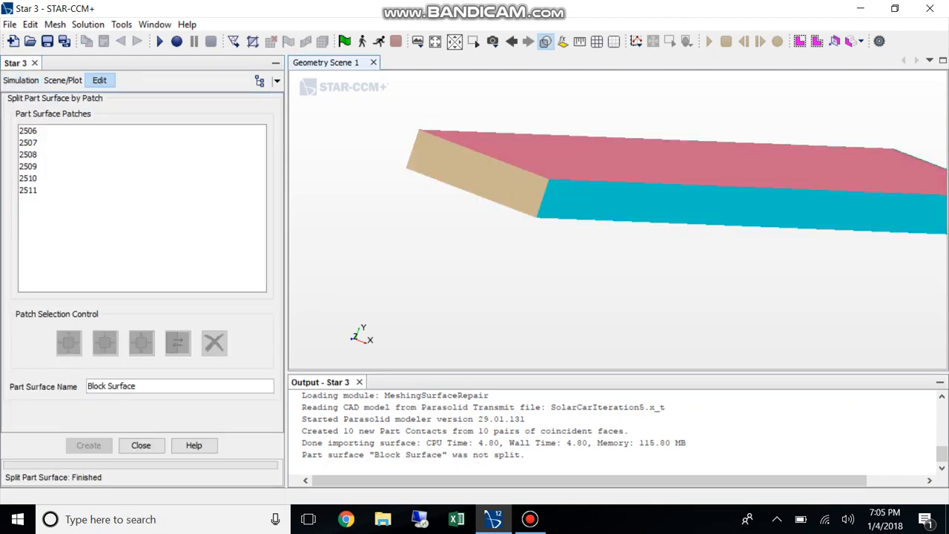
left_click(138, 386)
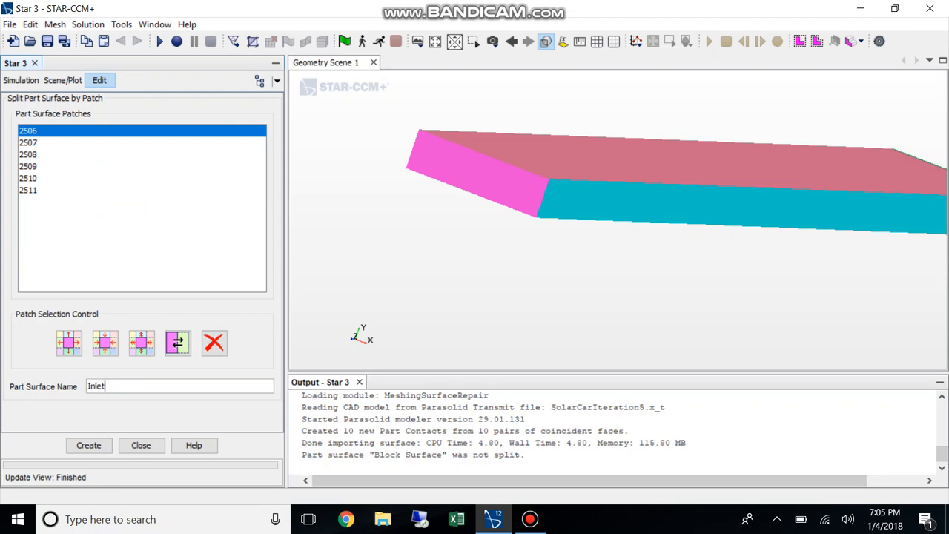
left_click(89, 445)
Split off the block's bottom face (patch 2507) as a part surface named Ground
left_click(28, 131)
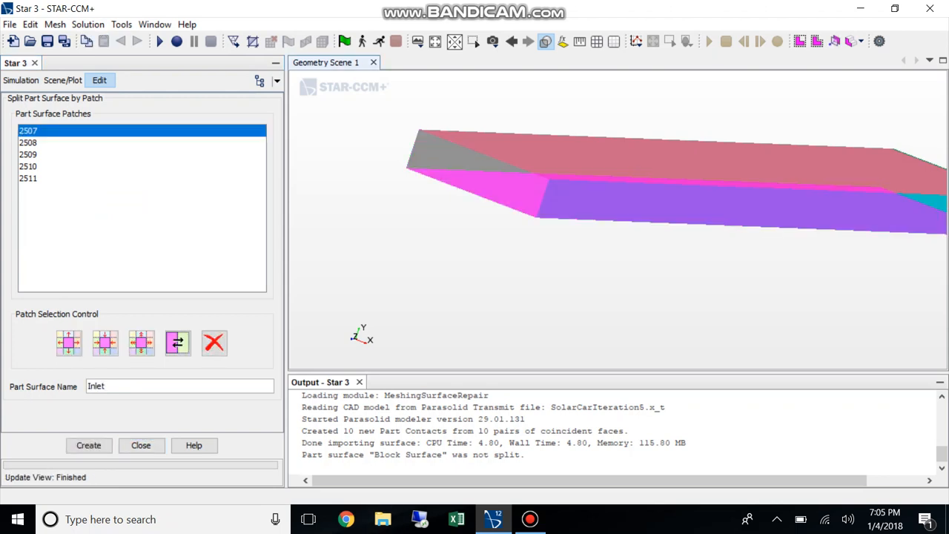
left_click(112, 386)
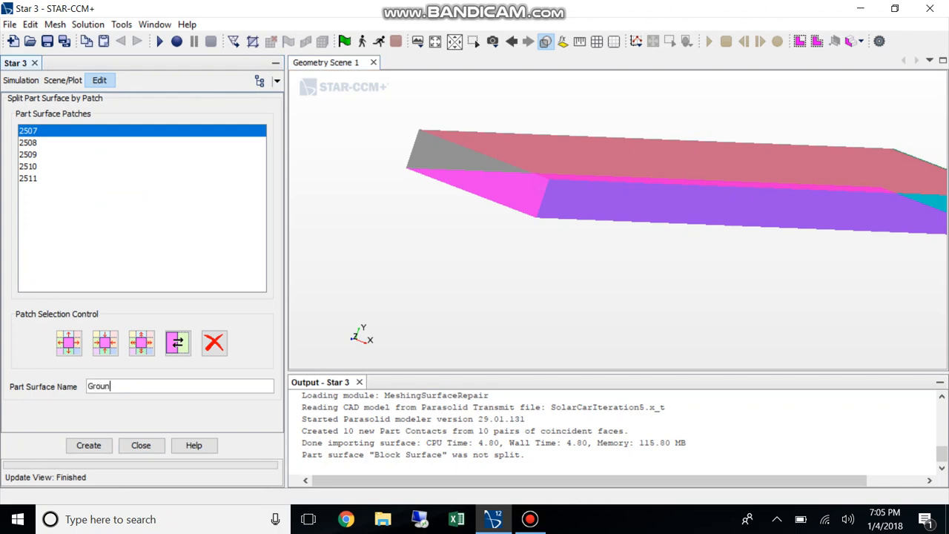
left_click(89, 445)
Split off the block's far end face (patch 2510) as Outlet, and check the Ground, Inlet and Outlet surfaces in the scene
left_click_drag(579, 230, 649, 237)
left_click_drag(629, 196, 627, 182)
left_click(632, 183)
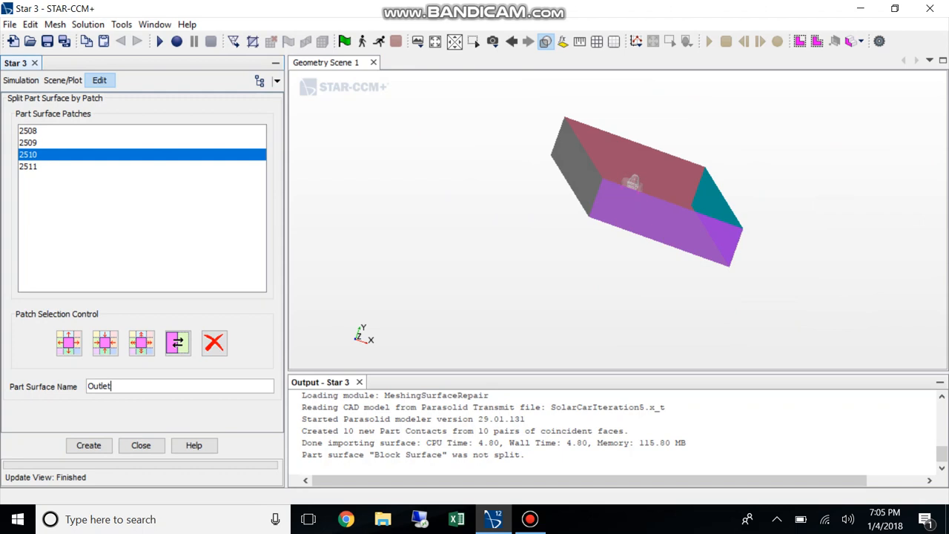
key("Return")
left_click(140, 445)
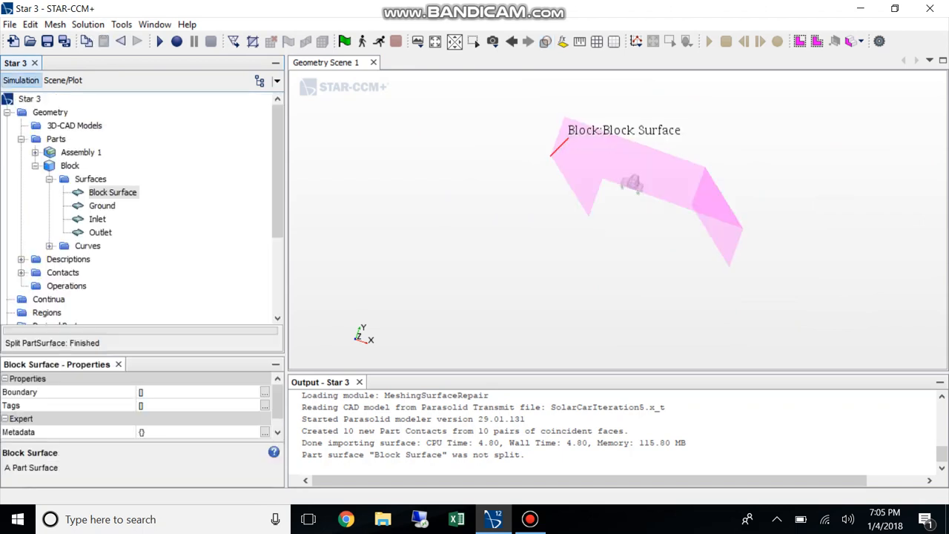
left_click(102, 205)
left_click(97, 219)
left_click(100, 232)
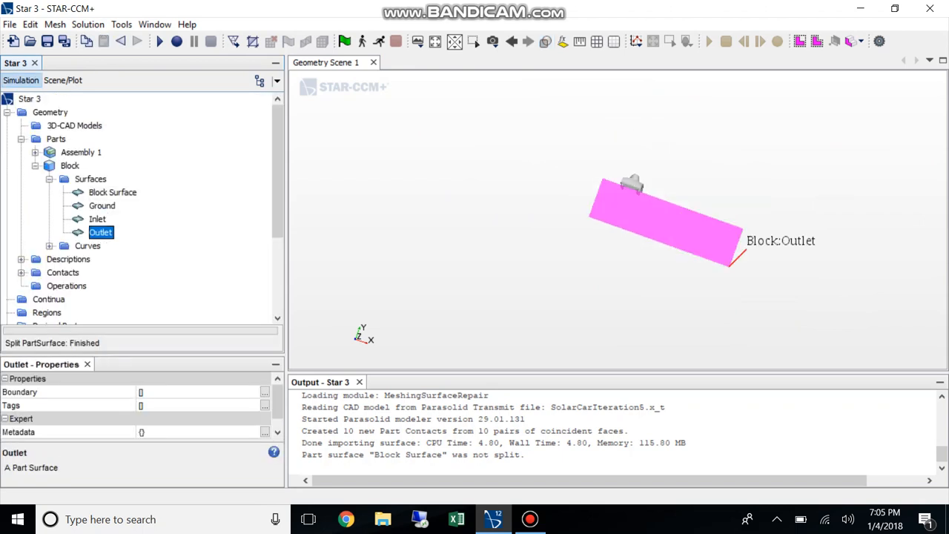
left_click(50, 179)
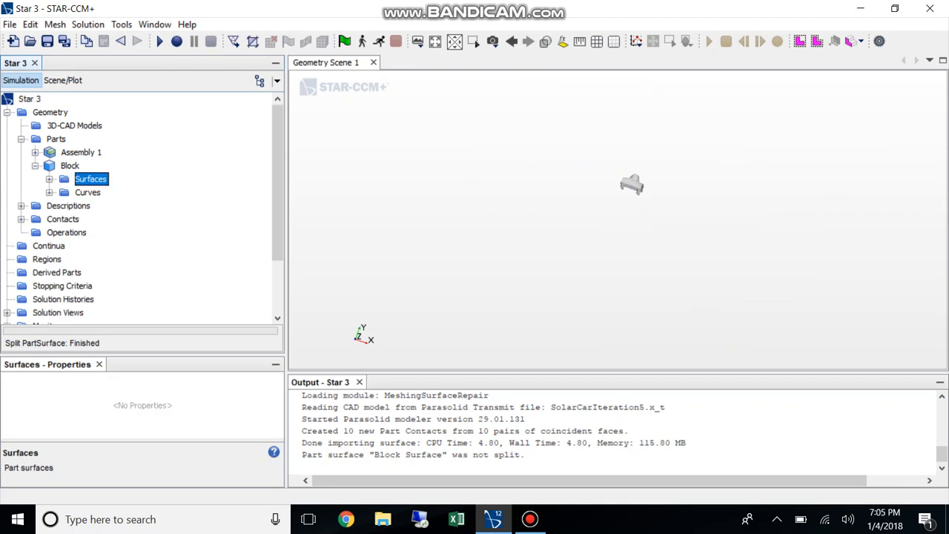
Create a Surface Wrapper operation with Assembly 1 as its input part
left_click(59, 233)
right_click(53, 232)
mouse_move(89, 242)
mouse_move(221, 242)
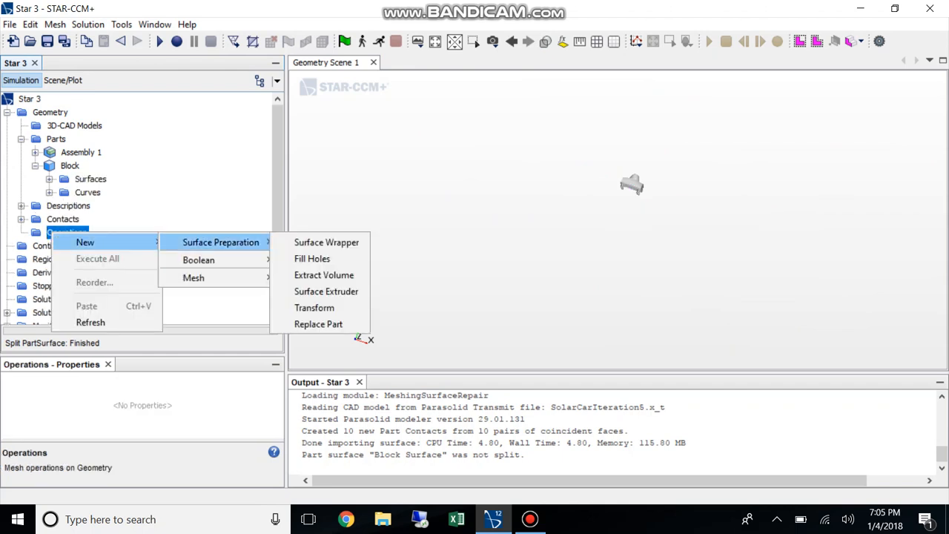
left_click(326, 243)
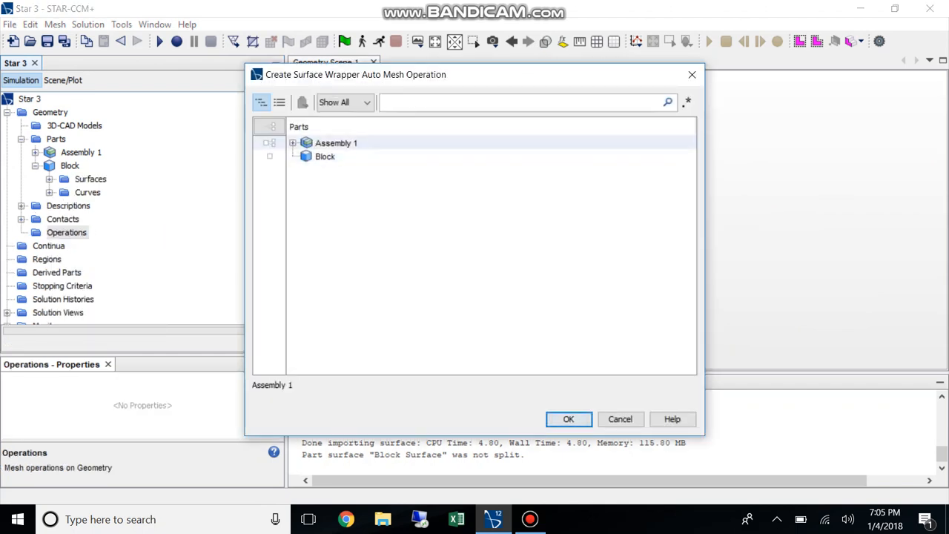
left_click(267, 143)
left_click(568, 419)
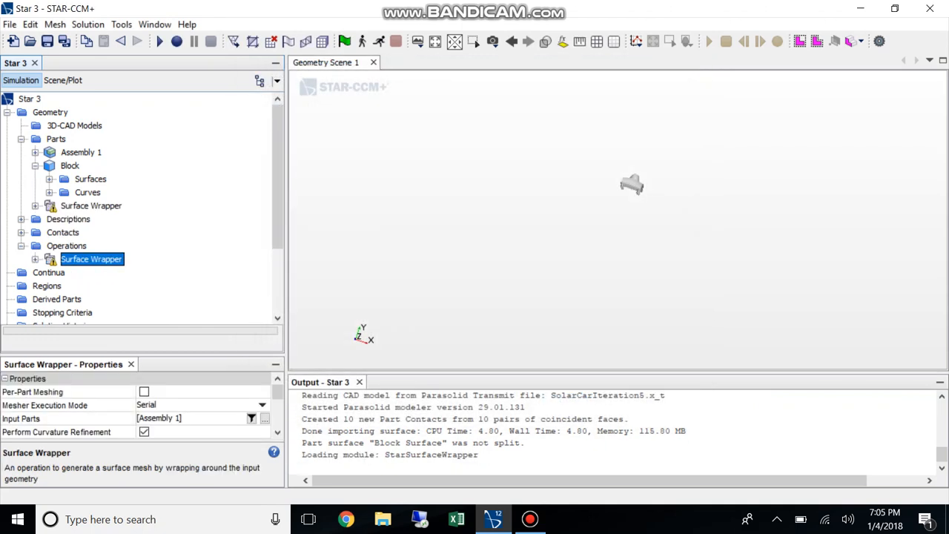
Set the Surface Wrapper's default Base Size to 0.1 m
left_click(35, 259)
left_click(50, 273)
left_click(105, 224)
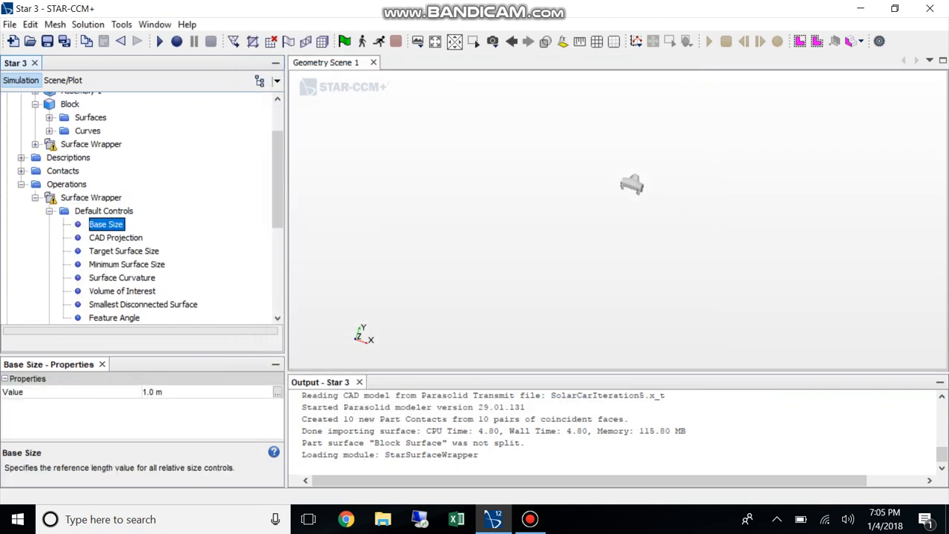
left_click(155, 392)
type("0.1")
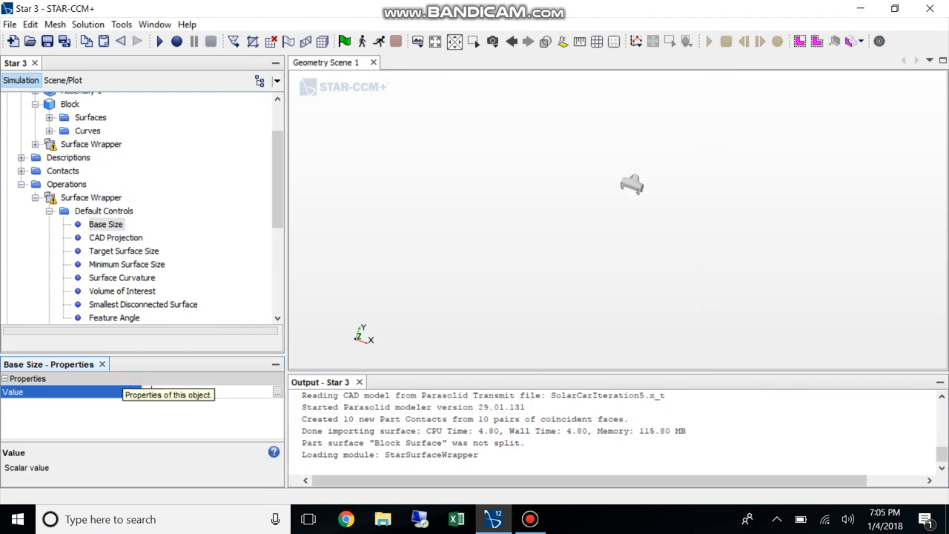
key("Return")
Set the Surface Wrapper's Volume of Interest method to External
left_click(138, 291)
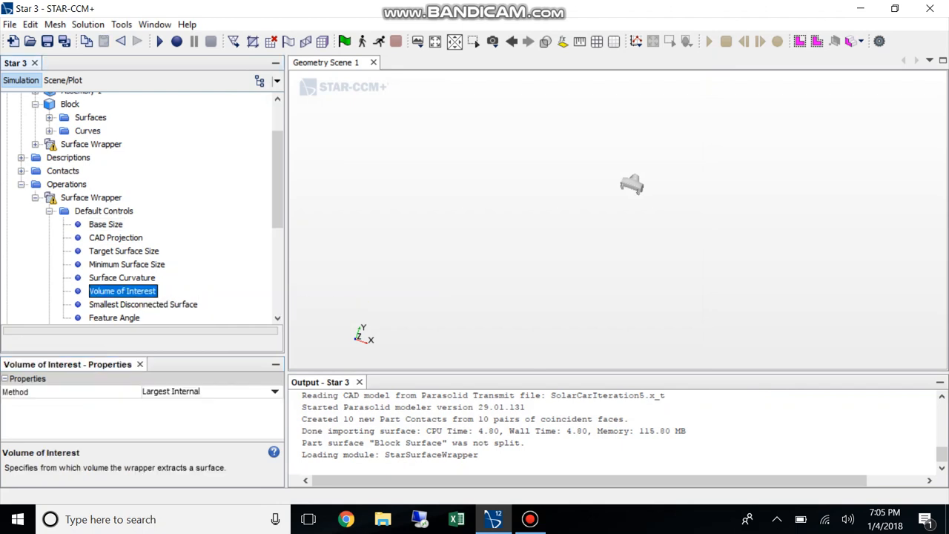
left_click(211, 392)
left_click(169, 415)
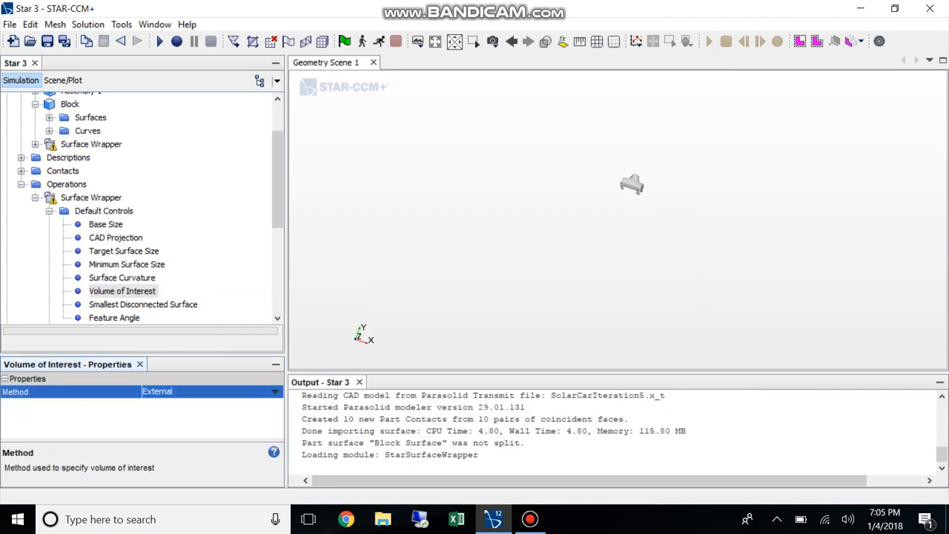
Execute the Surface Wrapper operation and collapse its node in the simulation tree
right_click(71, 198)
left_click(89, 206)
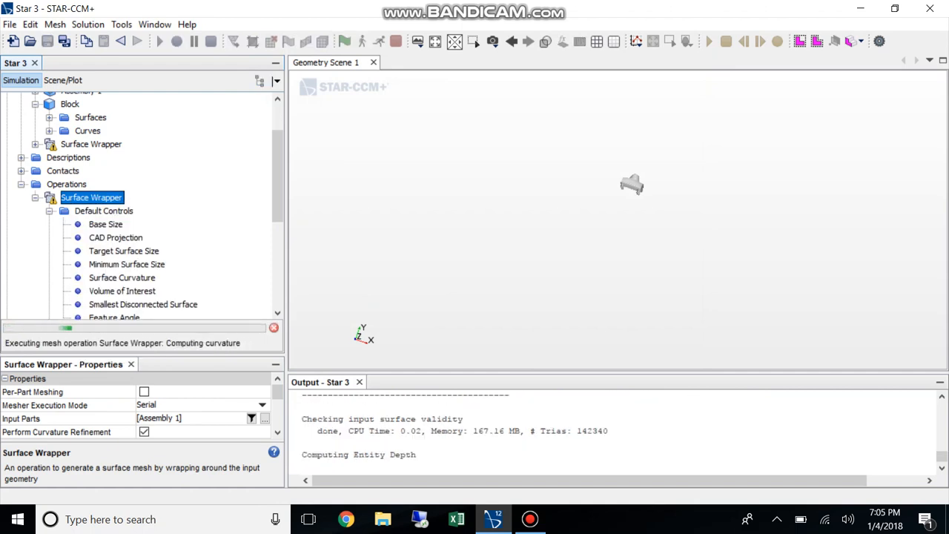
left_click(35, 197)
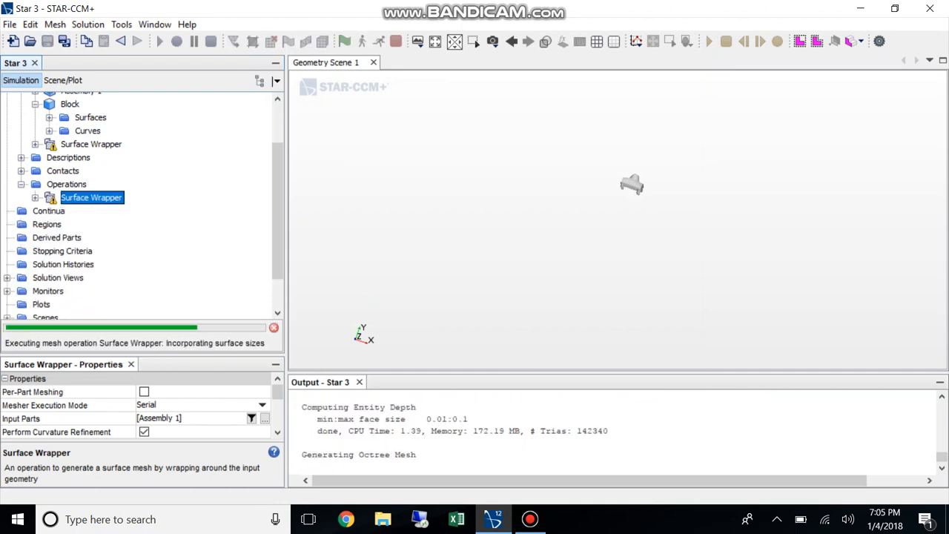
scroll(138, 205, "up", 2)
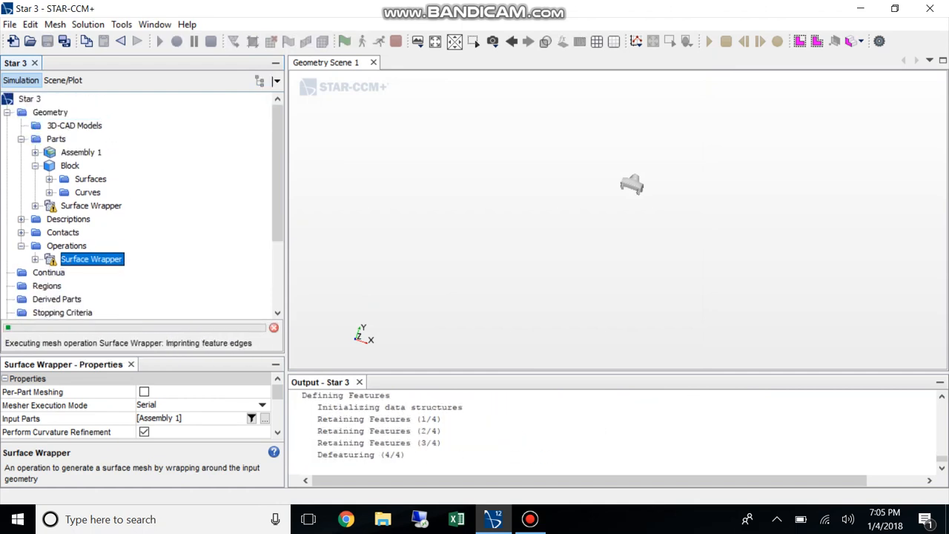
Start a new Boolean Subtract operation with Block and Surface Wrapper as the input parts
left_click(67, 245)
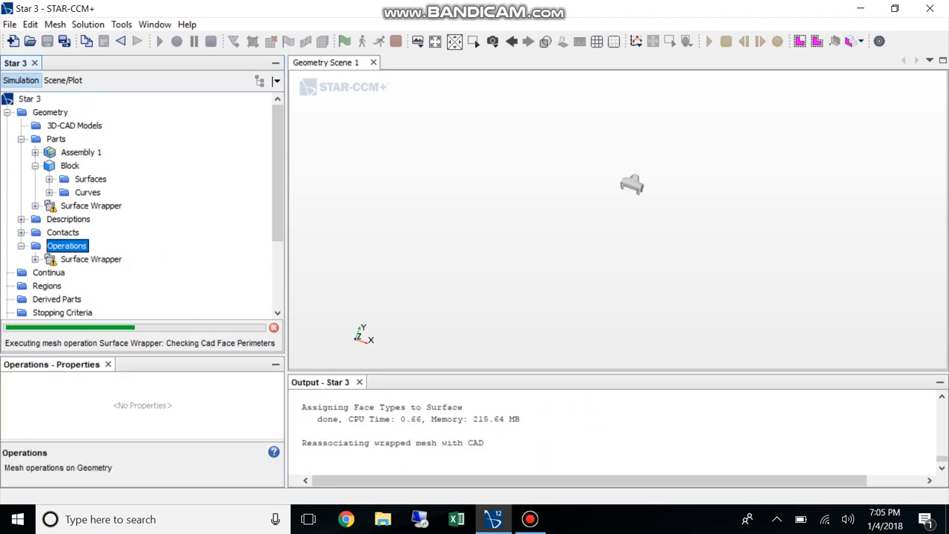
right_click(87, 247)
mouse_move(111, 254)
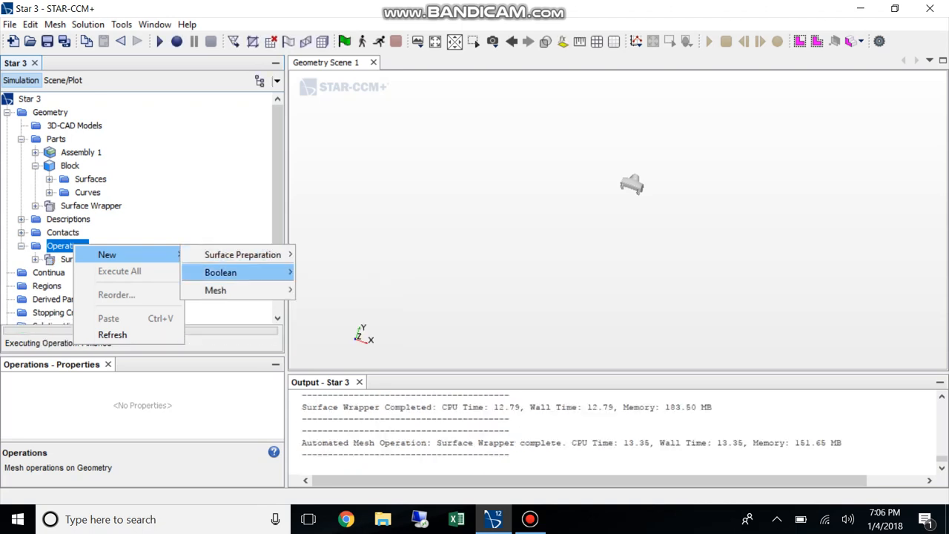
mouse_move(223, 272)
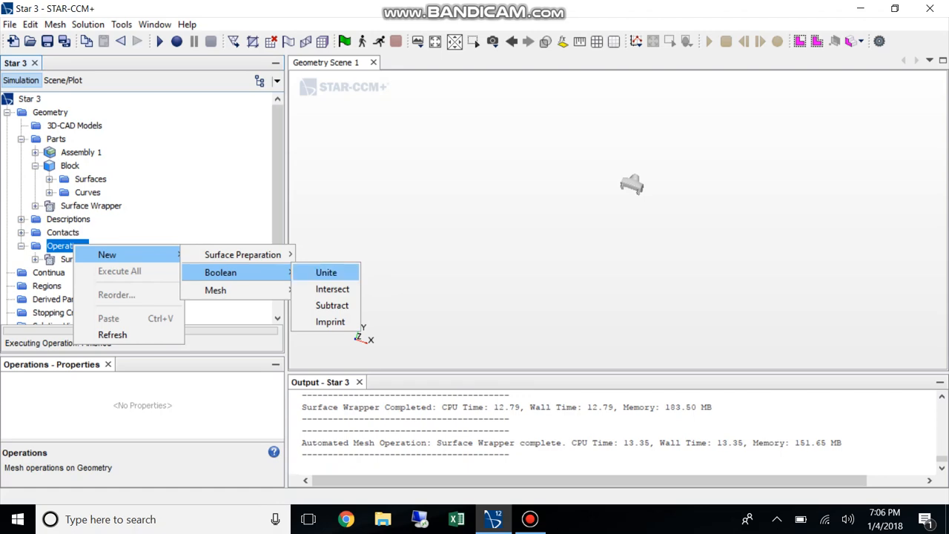
left_click(332, 305)
left_click(613, 215)
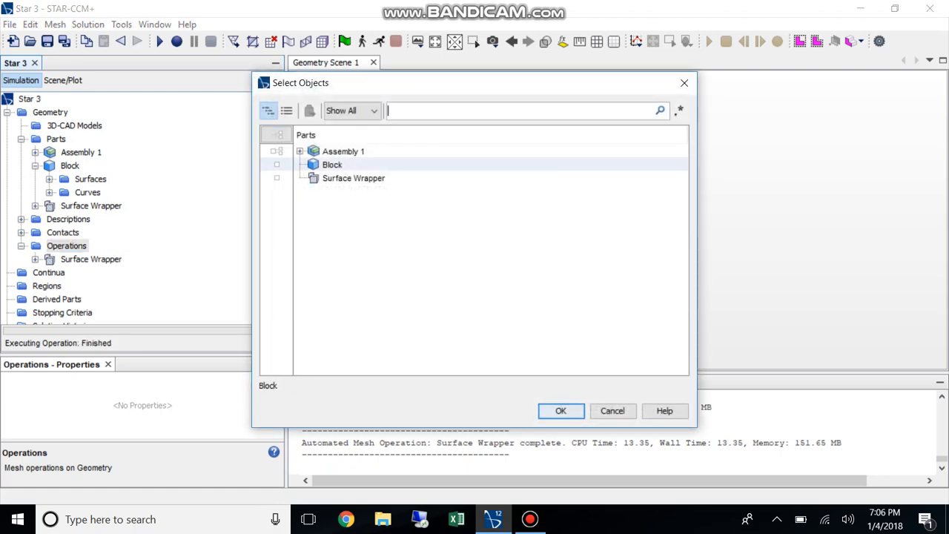
left_click(276, 178)
left_click(561, 411)
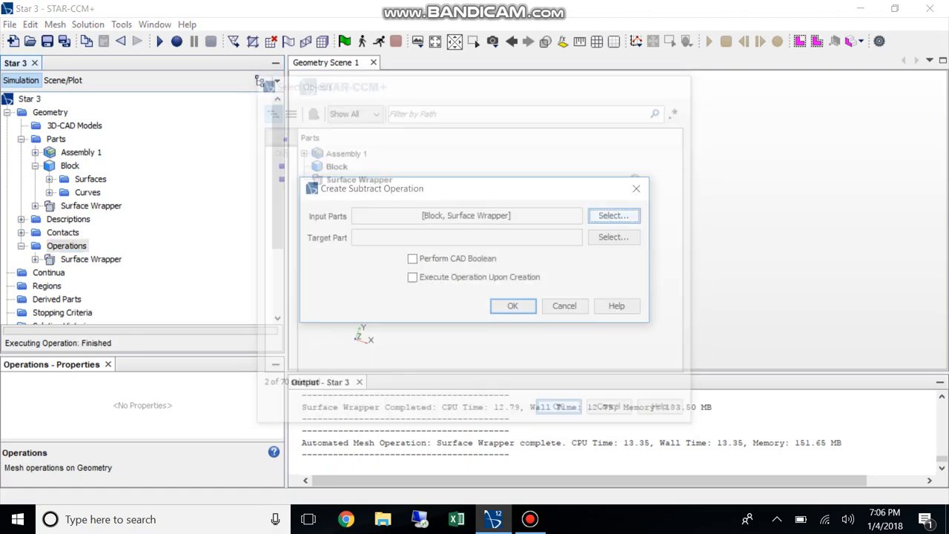
Choose Block as the subtract target part, then create and execute the operation
left_click(613, 237)
left_click(277, 165)
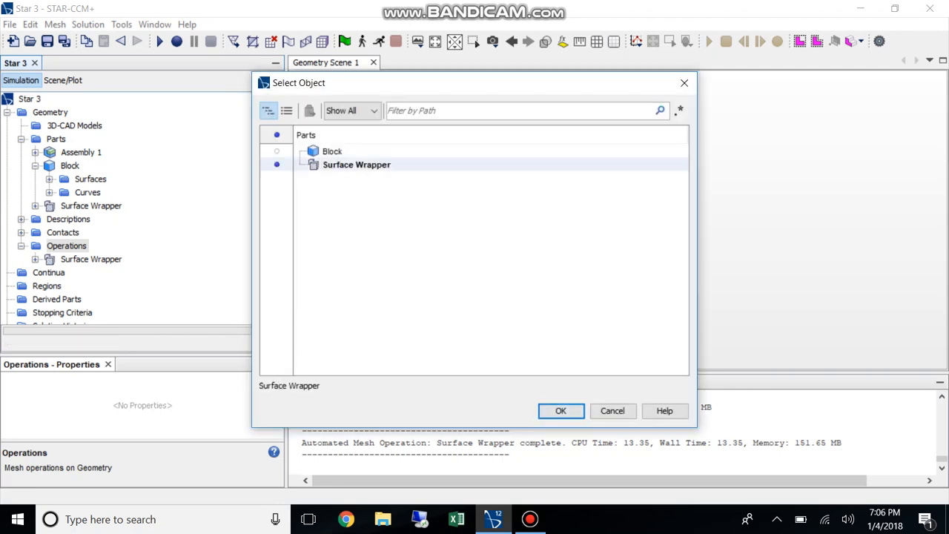
left_click(277, 151)
left_click(561, 411)
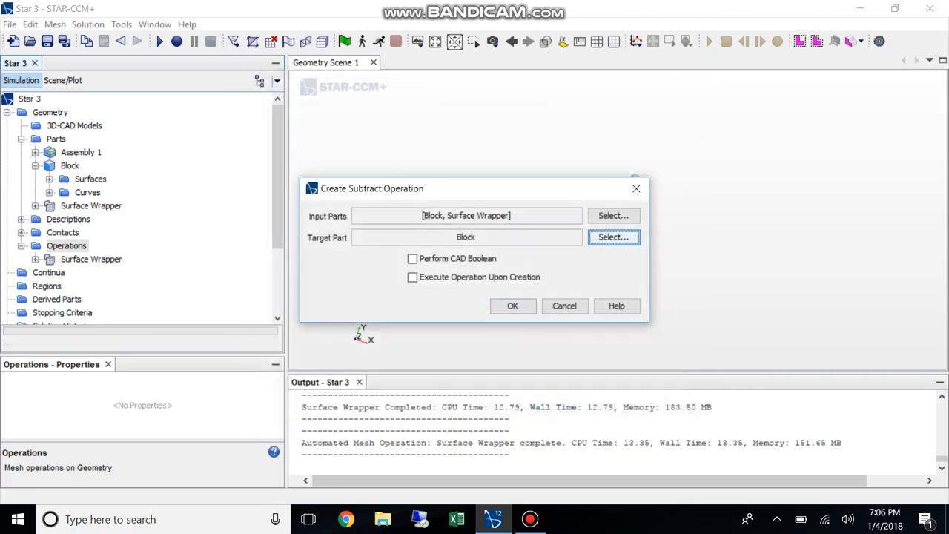
key("Return")
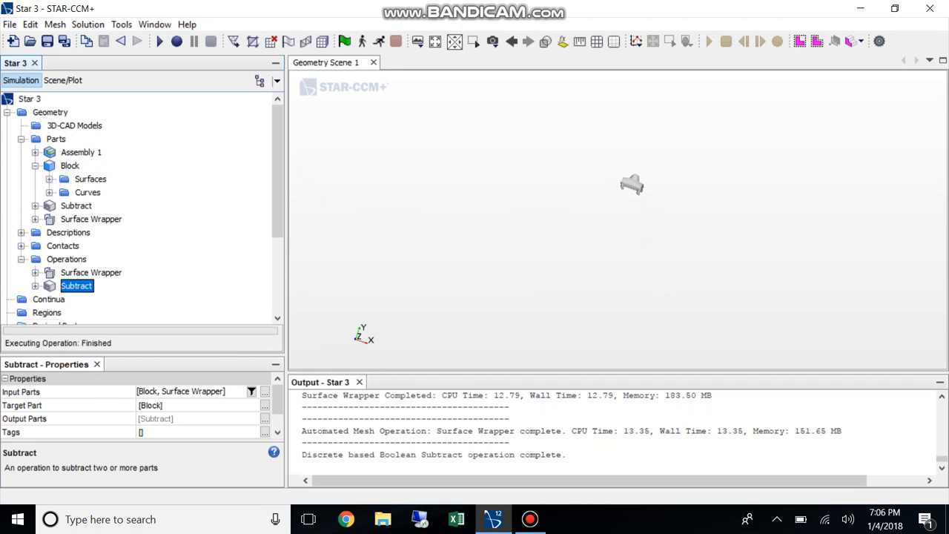
Change the parts shown by the Geometry 1 displayer from Assembly 1 to the Subtract part
mouse_move(277, 172)
left_mouse_down()
mouse_move(277, 246)
mouse_move(277, 172)
left_mouse_up()
left_click(63, 80)
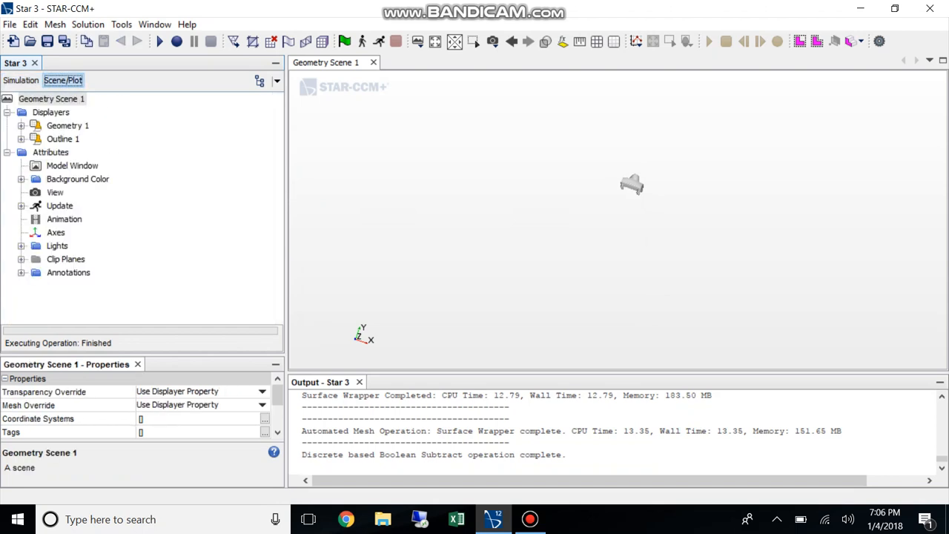
left_click(20, 126)
double_click(70, 139)
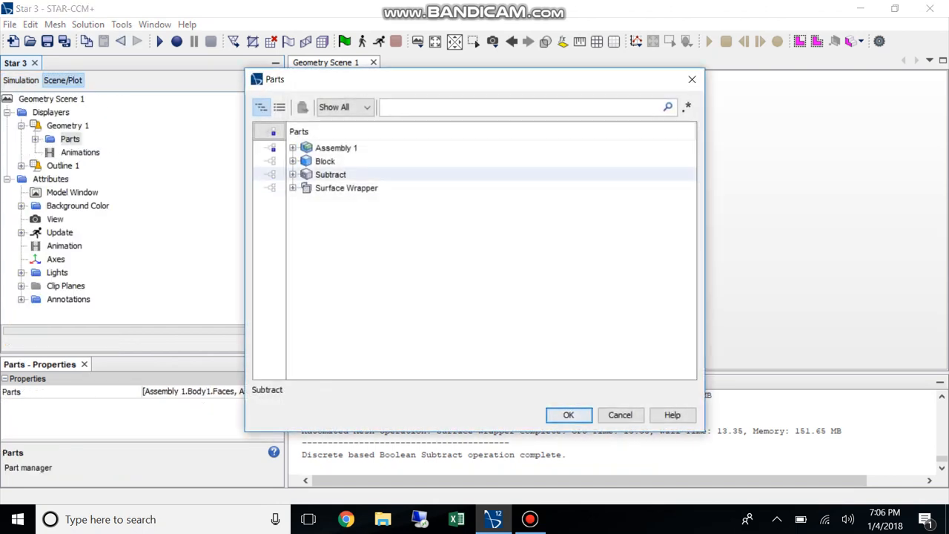
left_click(293, 148)
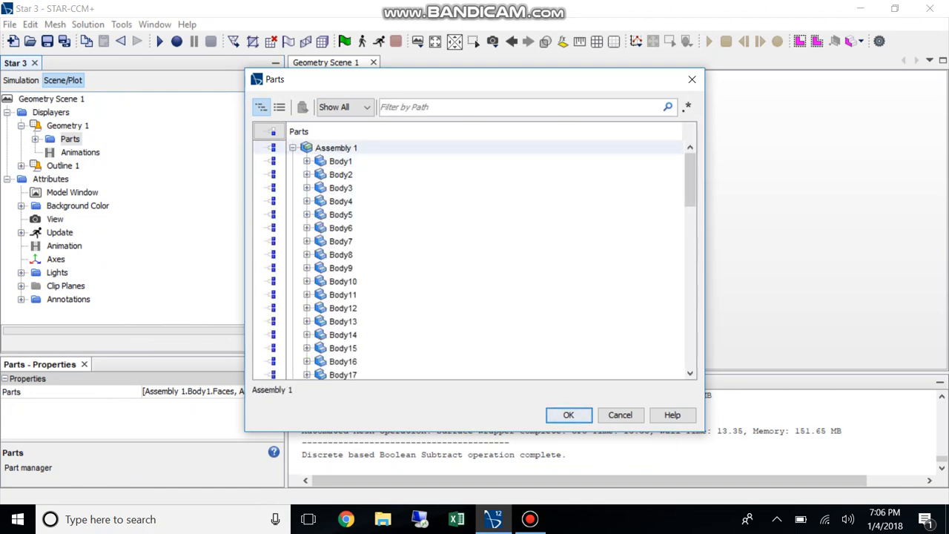
left_click(293, 148)
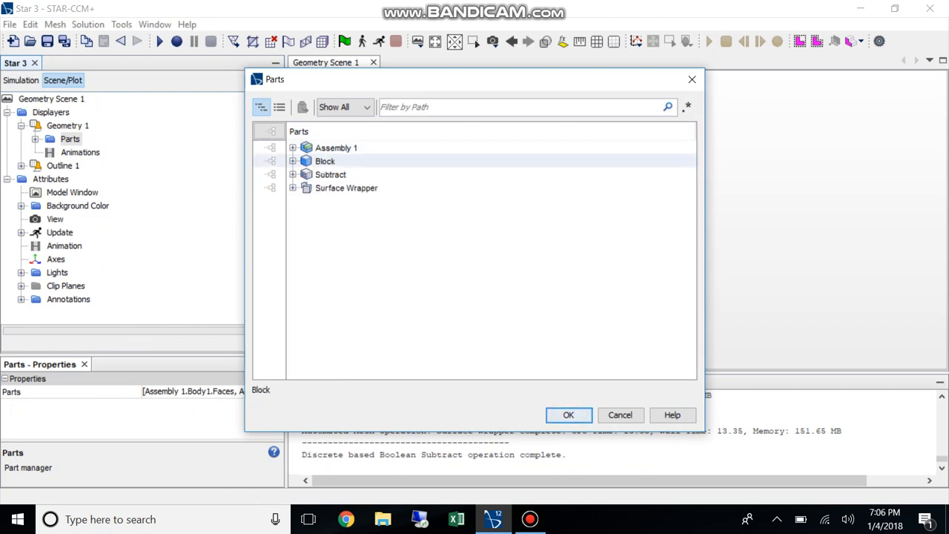
left_click(568, 415)
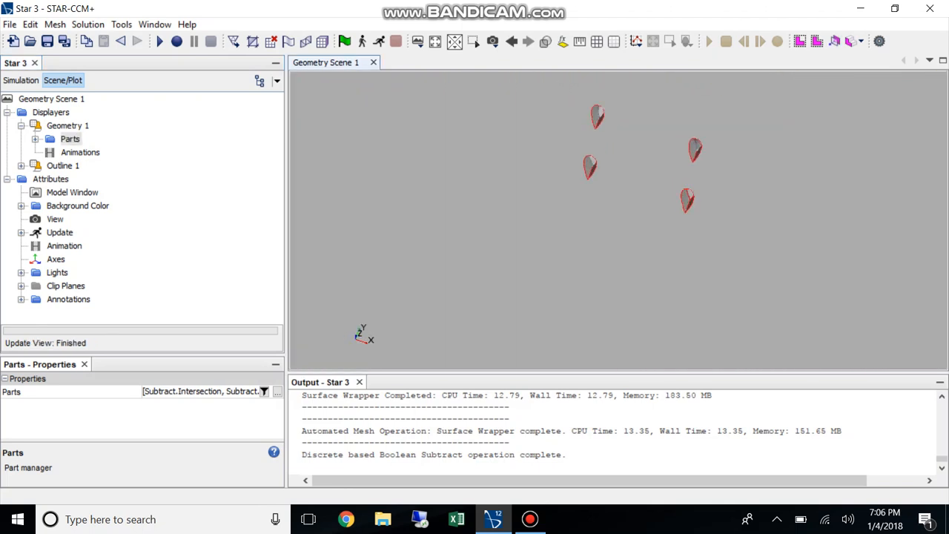
Make the scene transparent and examine the car cavity inside the subtracted block
left_click_drag(619, 275, 605, 303)
scroll(618, 220, "down", 5)
left_click(546, 42)
right_click_drag(637, 131, 414, 191)
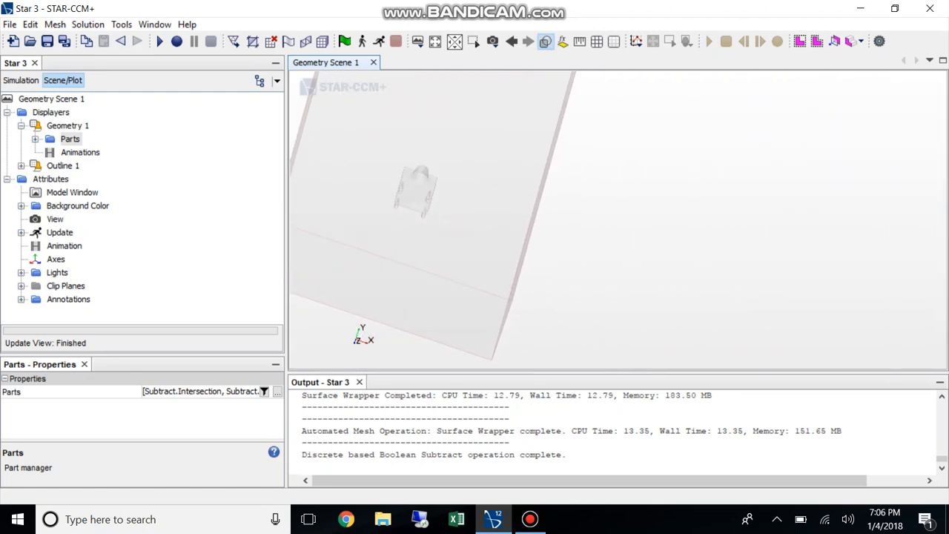
scroll(414, 190, "up", 5)
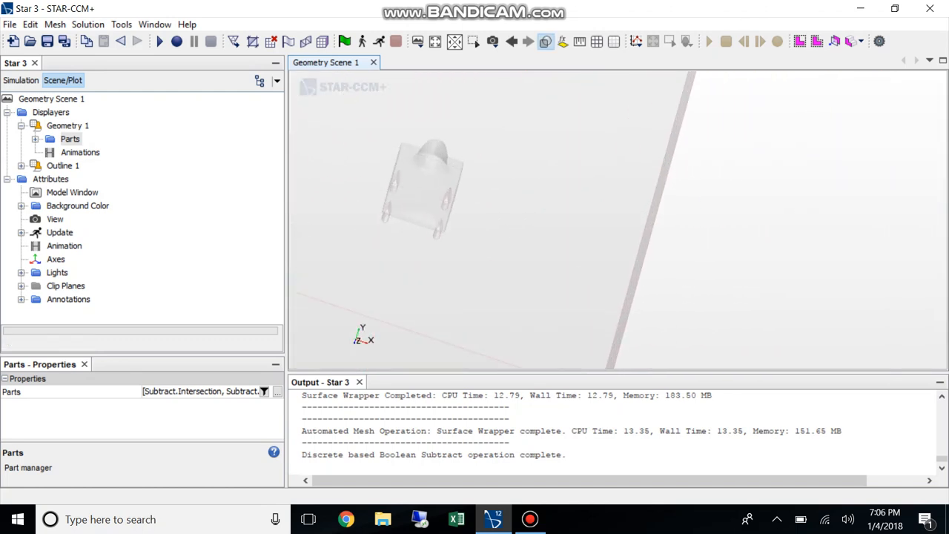
Create a new physics continuum under Continua in the simulation tree
left_click(21, 80)
scroll(141, 208, "down", 3)
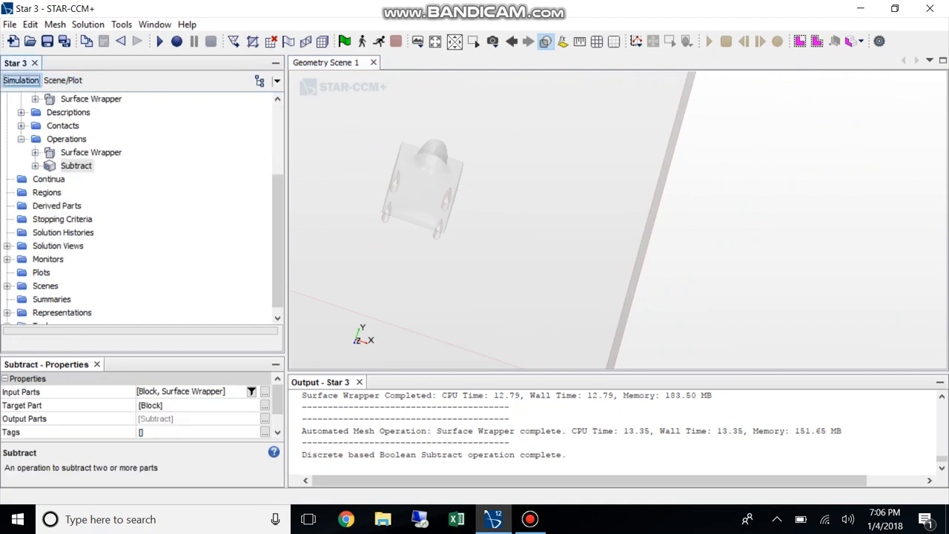
left_click(48, 179)
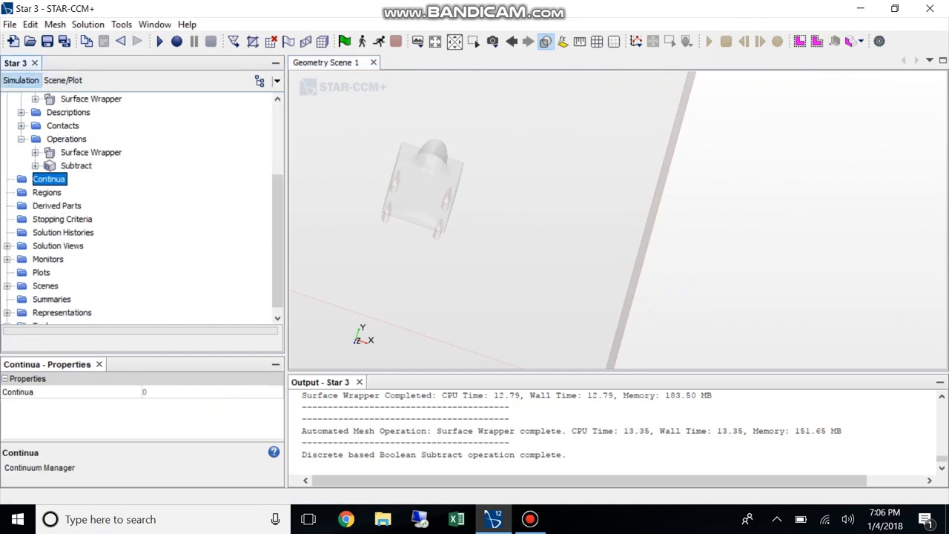
right_click(50, 180)
mouse_move(89, 186)
left_click(205, 203)
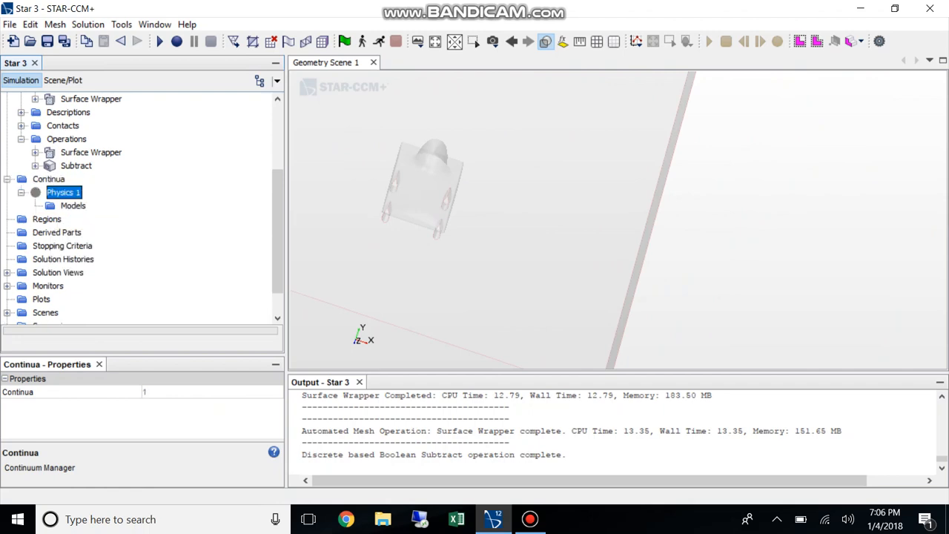
Start selecting models for Physics 1, enabling Steady time, Gas material and Segregated Flow
right_click(67, 194)
left_click(97, 201)
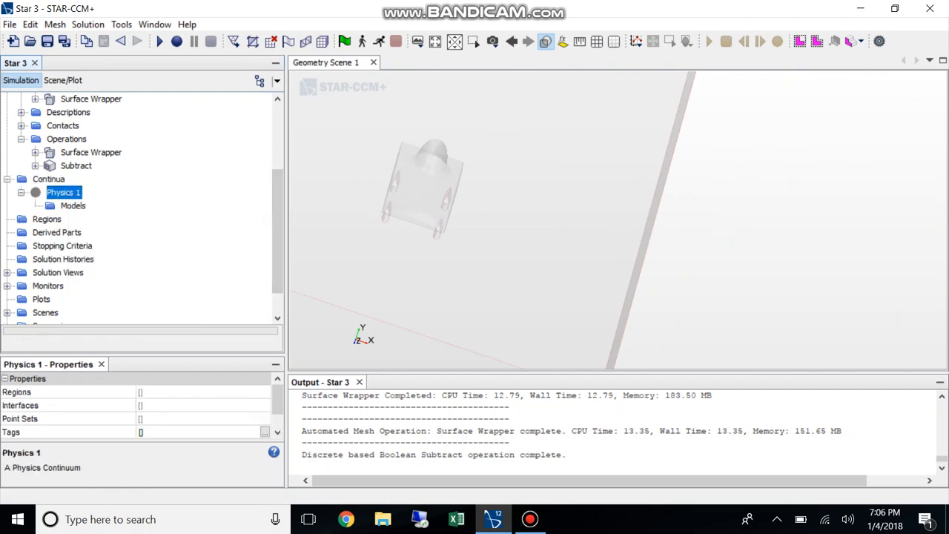
left_click(252, 91)
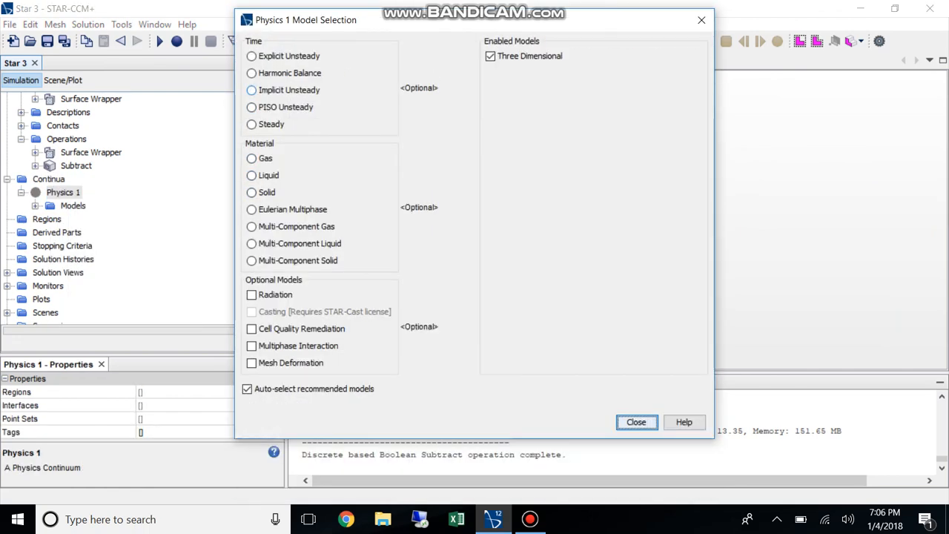
left_click(253, 124)
left_click(251, 55)
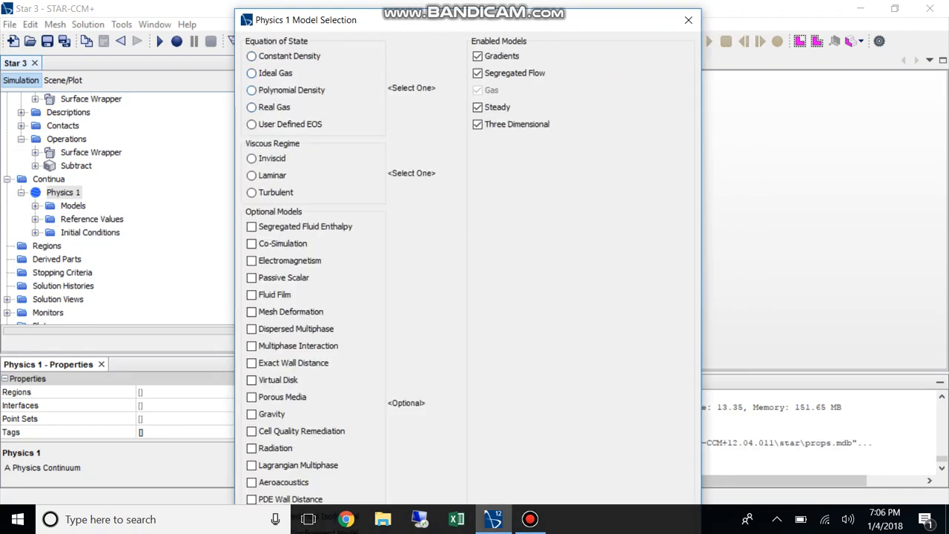
Add Constant Density, Turbulent, K-Epsilon Turbulence and Cell Quality Remediation to the Physics 1 models and finish the selection
left_click(252, 56)
left_click(252, 90)
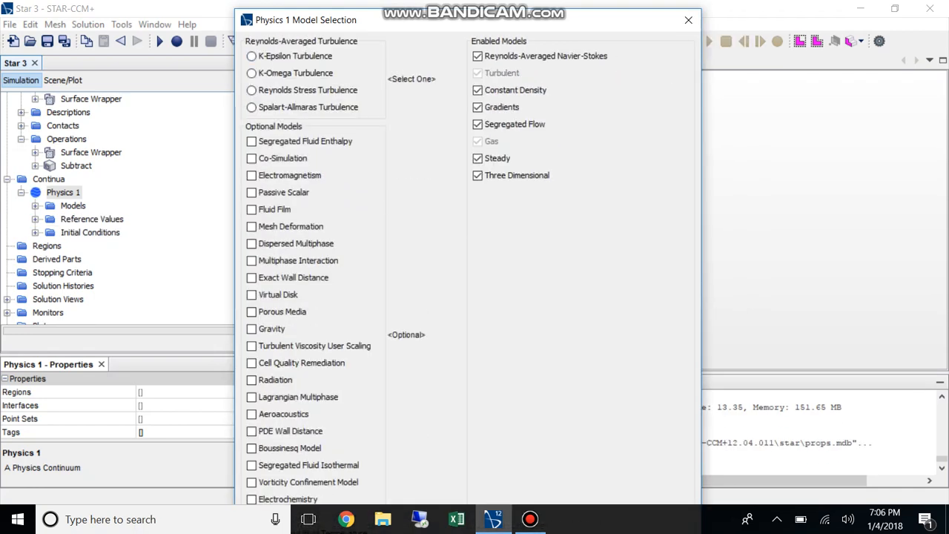
left_click(252, 56)
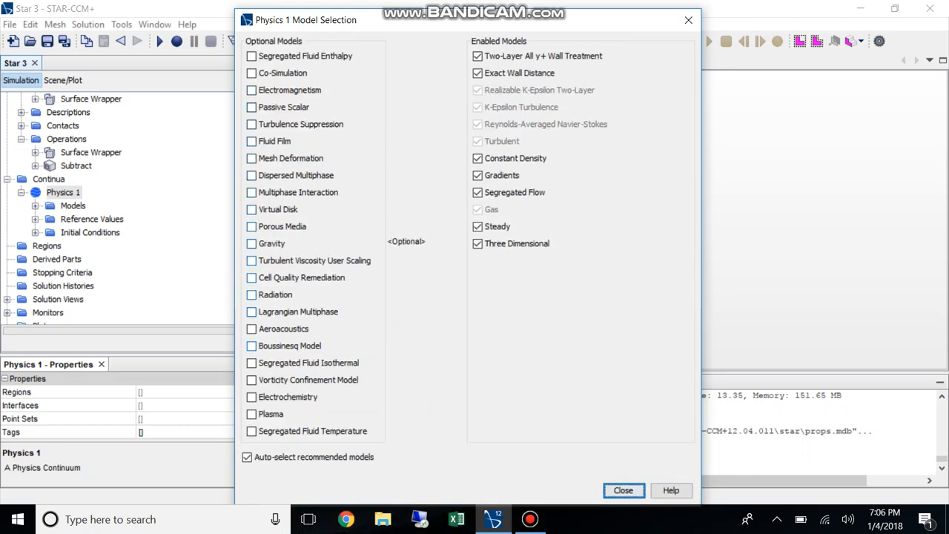
left_click(252, 278)
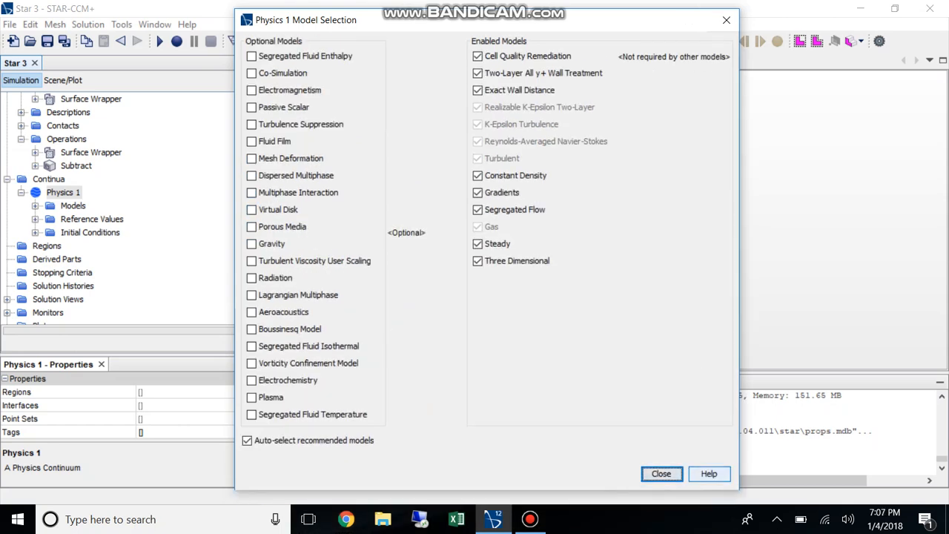
key("Return")
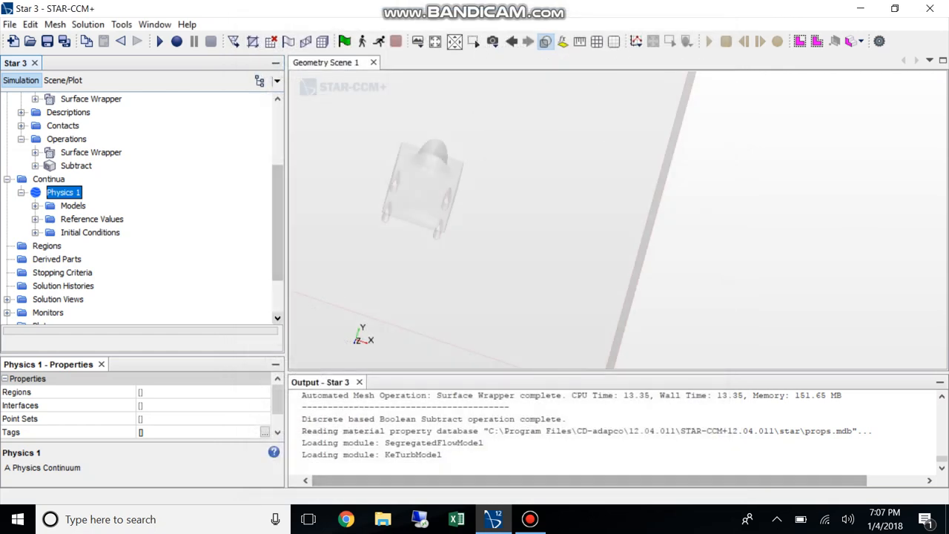
Set the initial velocity of Physics 1 to [0.0, 0.0, -15.0] m/s and collapse the continuum's nodes
scroll(89, 272, "down", 1)
left_click(89, 272)
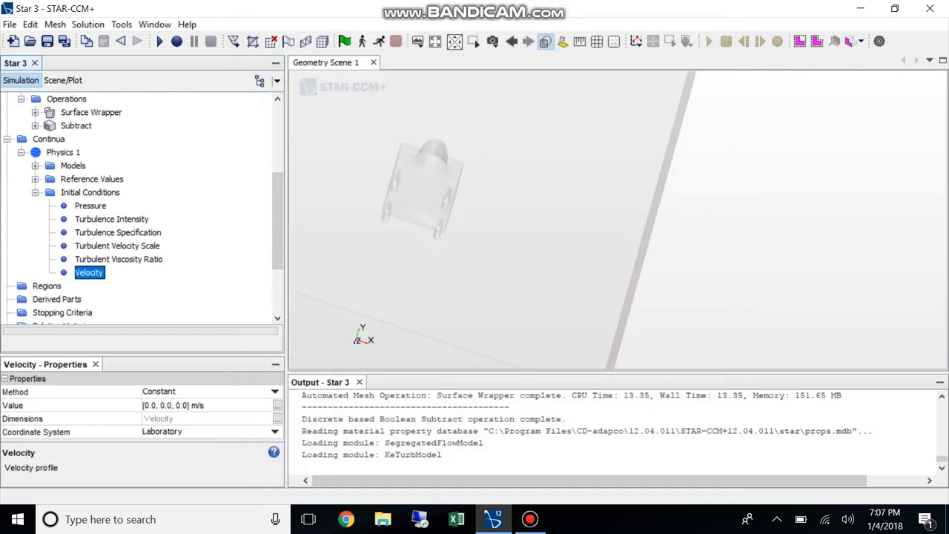
left_click(191, 406)
left_click(190, 405)
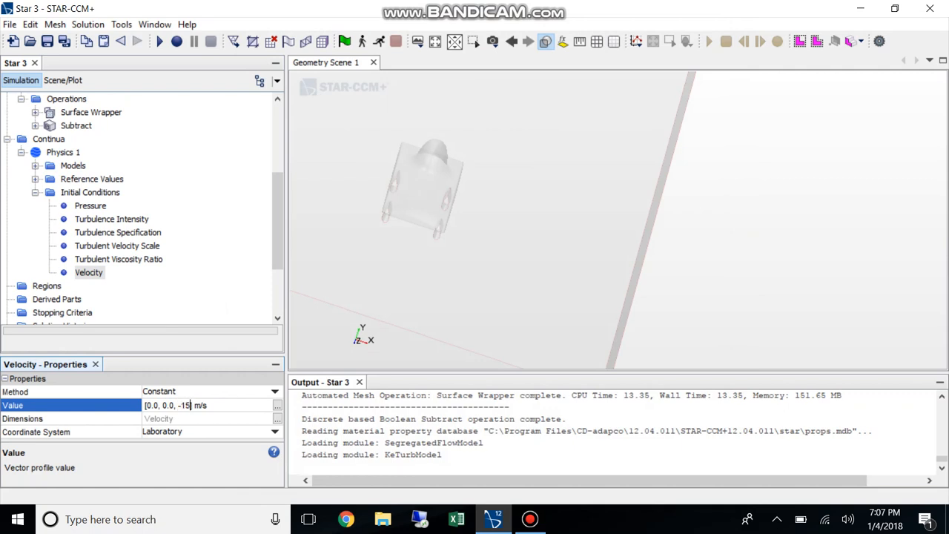
key("Return")
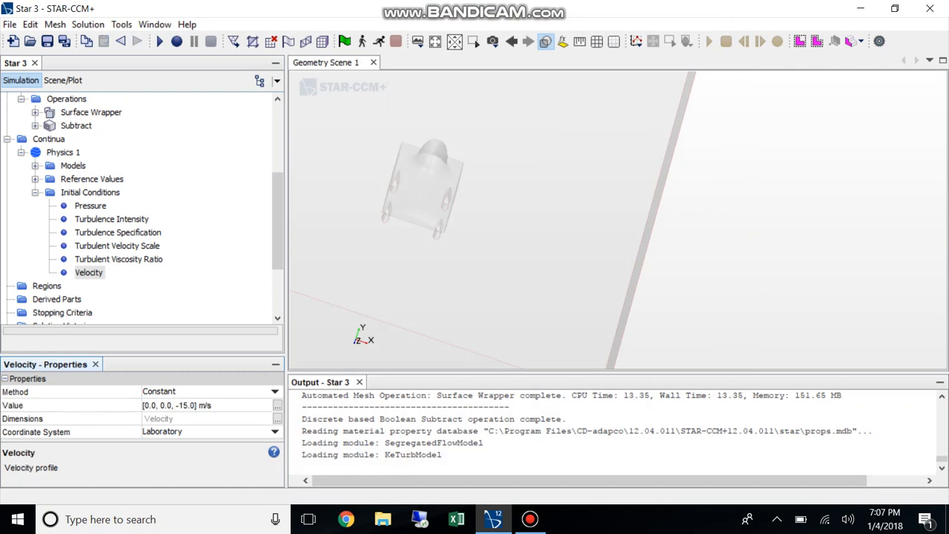
left_click_drag(470, 252, 471, 193)
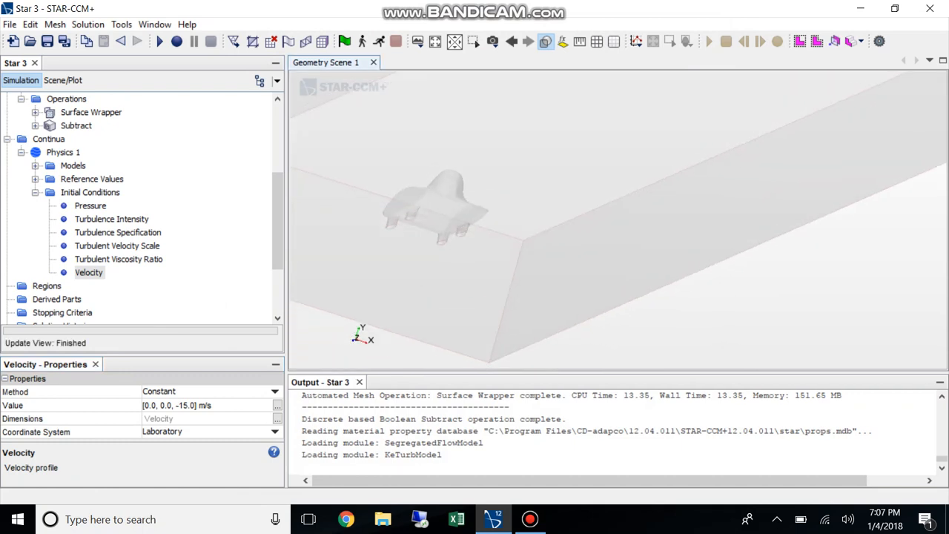
left_click(35, 193)
left_click(21, 152)
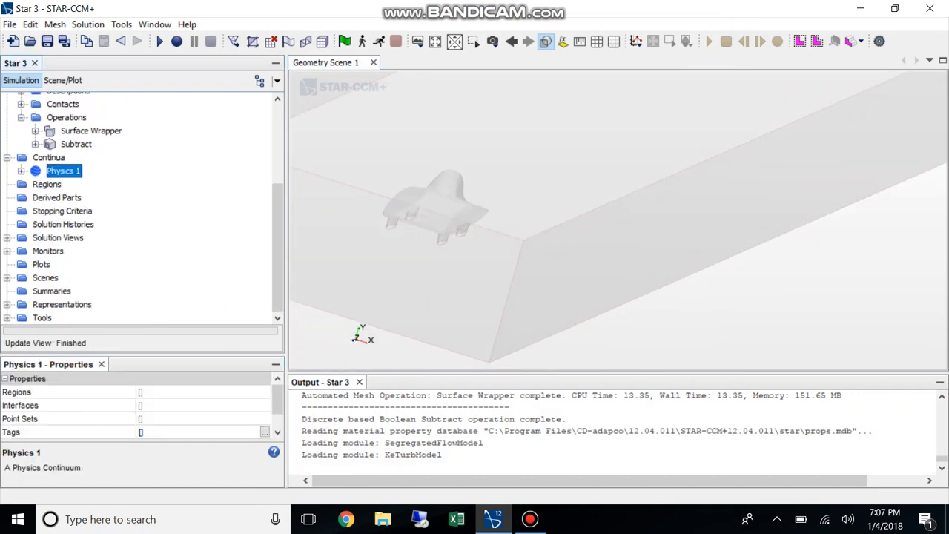
Assign the Subtract part to one new region, creating a boundary for each part surface
scroll(138, 208, "up", 4)
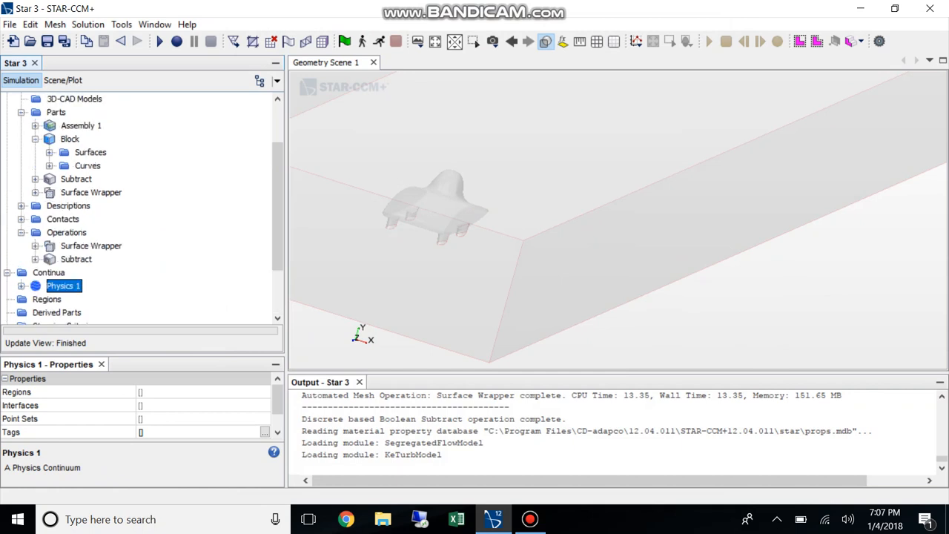
scroll(138, 208, "down", 3)
scroll(137, 209, "up", 3)
scroll(138, 208, "down", 1)
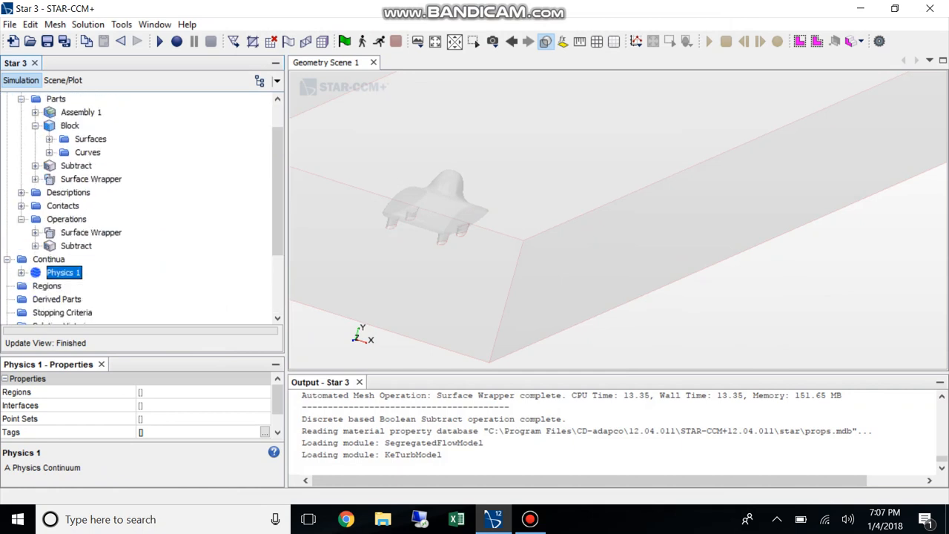
scroll(138, 208, "up", 1)
left_click(75, 205)
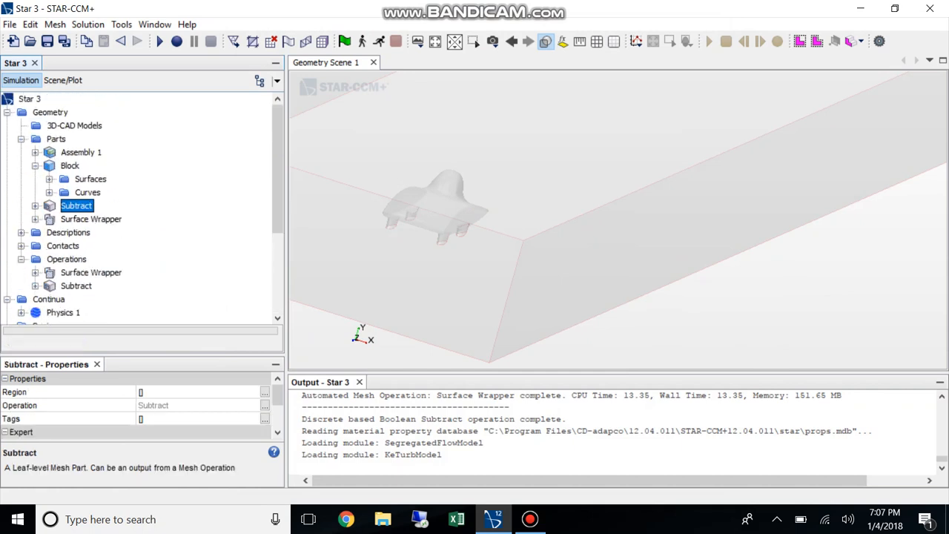
right_click(74, 206)
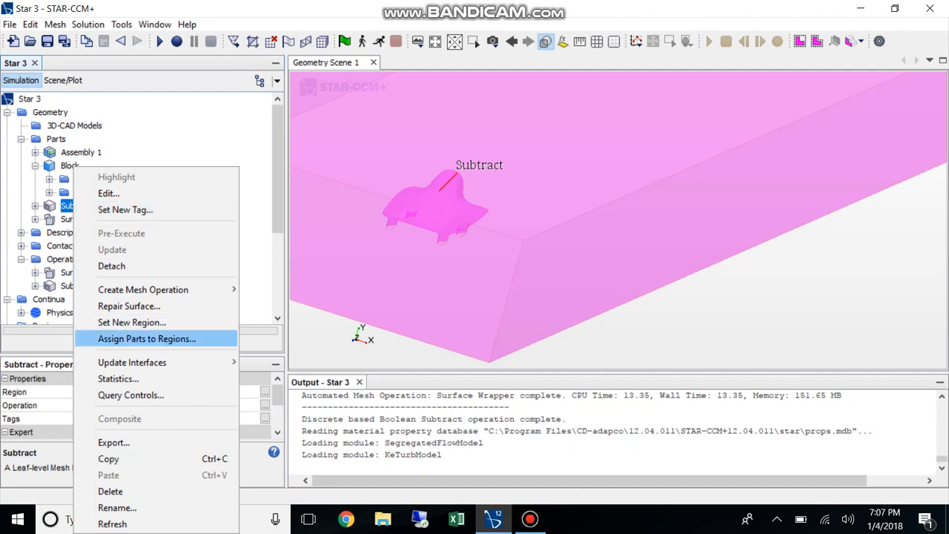
left_click(147, 339)
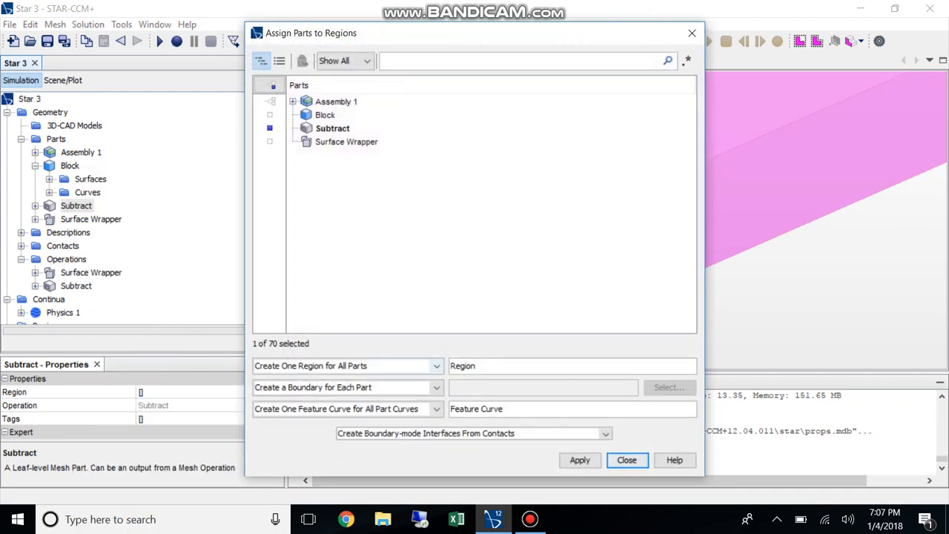
left_click(437, 387)
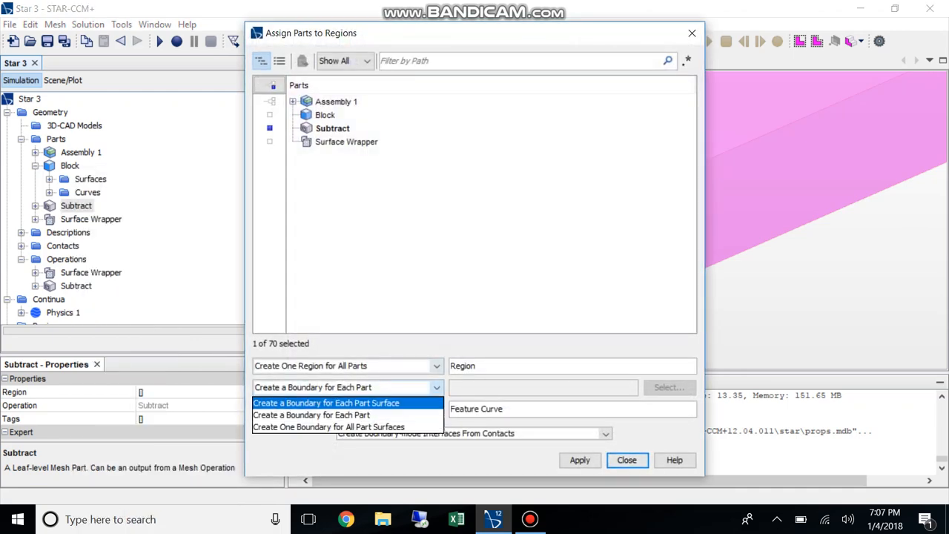
left_click(341, 400)
left_click(580, 460)
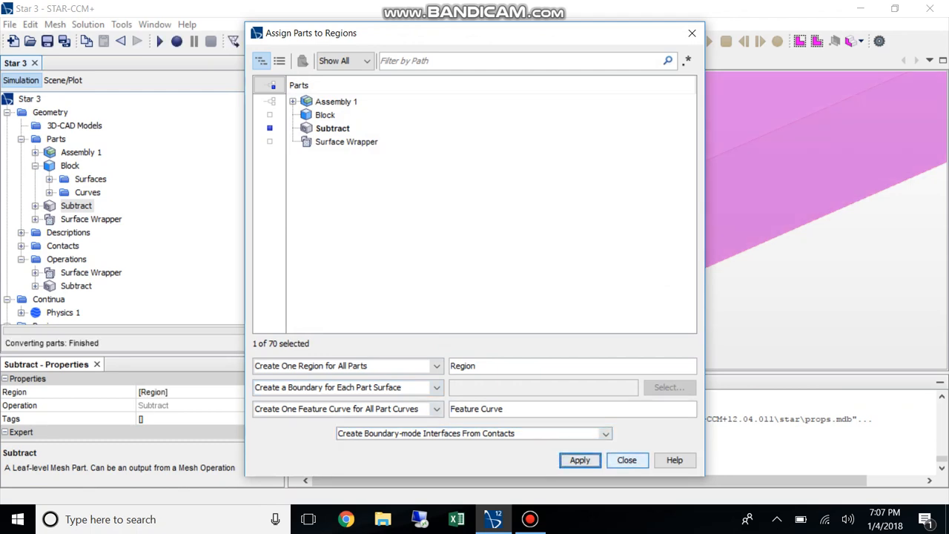
left_click(627, 460)
Expand the new region's boundaries and set the Subtract.Block.Inlet boundary type to Velocity Inlet
scroll(140, 207, "down", 2)
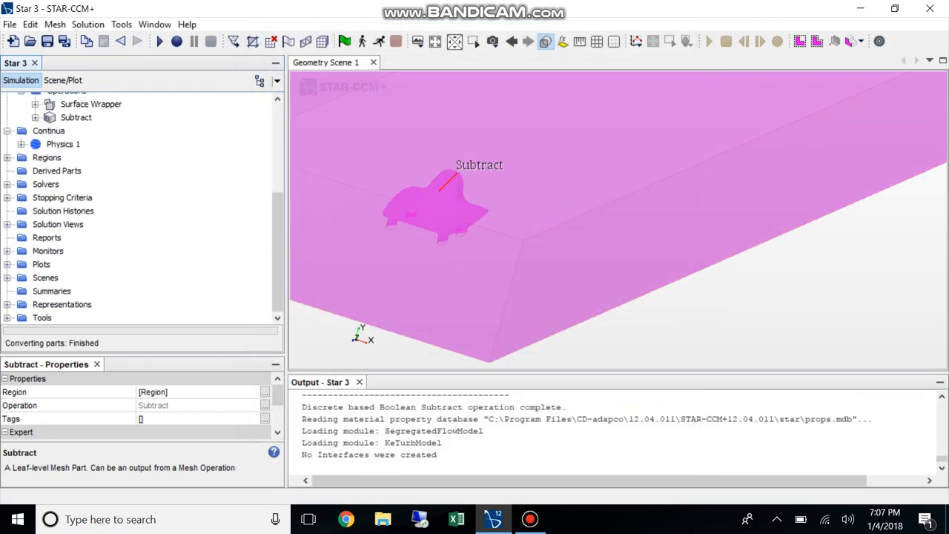
left_click(20, 171)
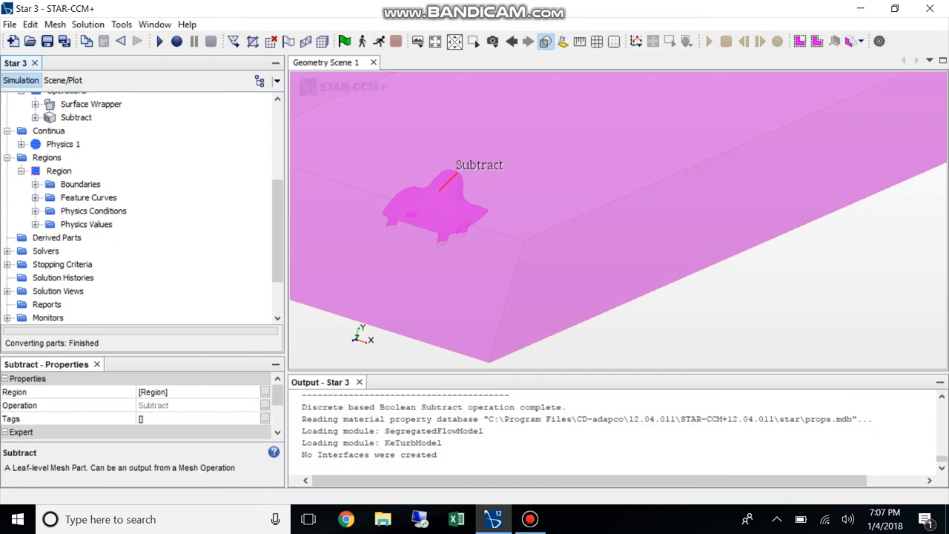
left_click(35, 184)
left_click(125, 197)
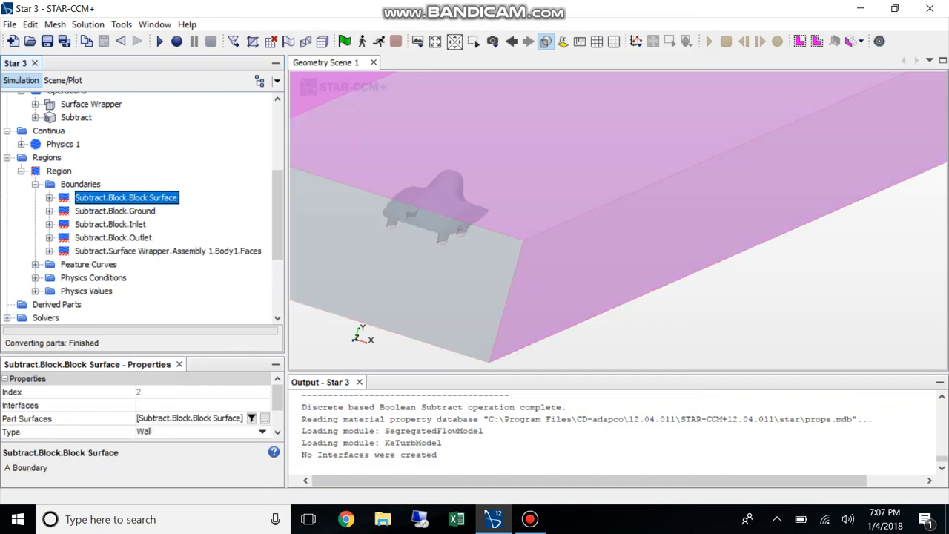
left_click(110, 224)
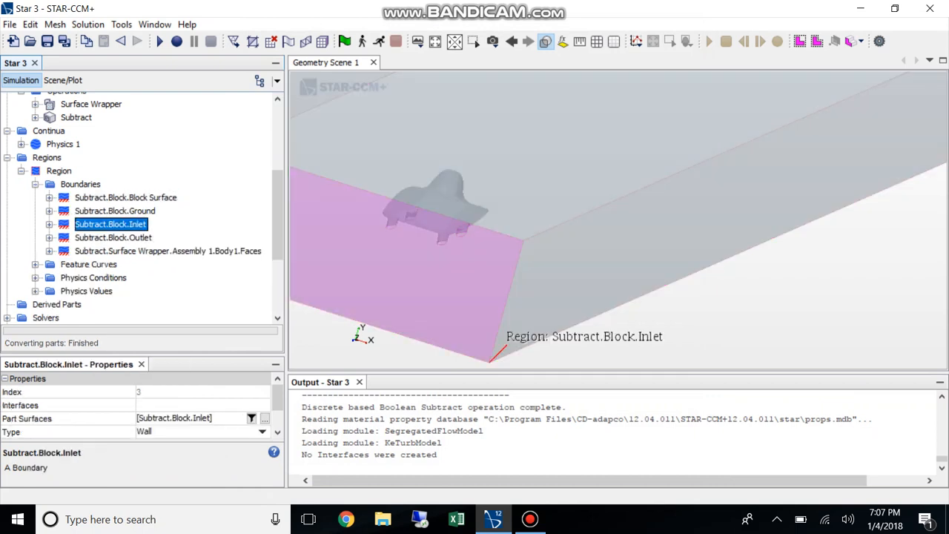
left_click(200, 431)
left_click(161, 407)
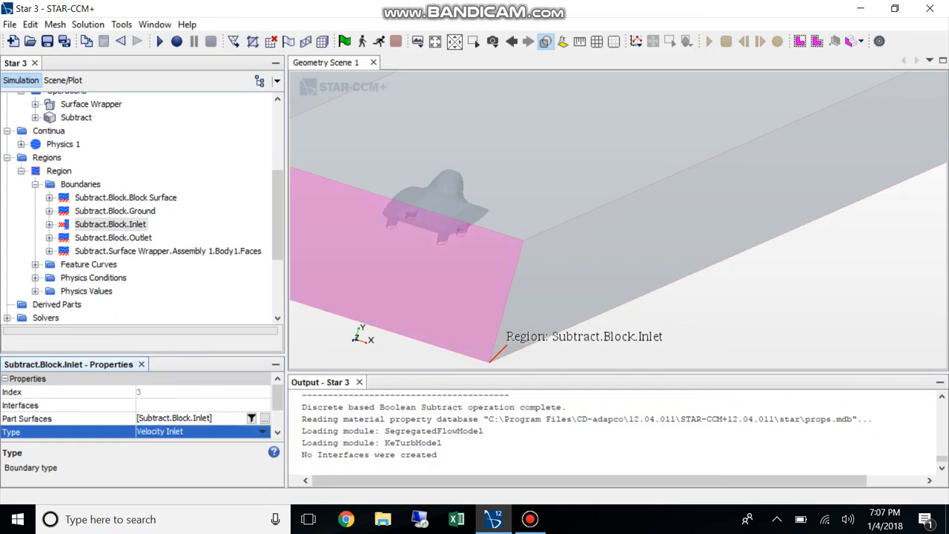
Set the Subtract.Block.Outlet boundary type to Pressure Outlet
left_click(148, 251)
left_click(113, 238)
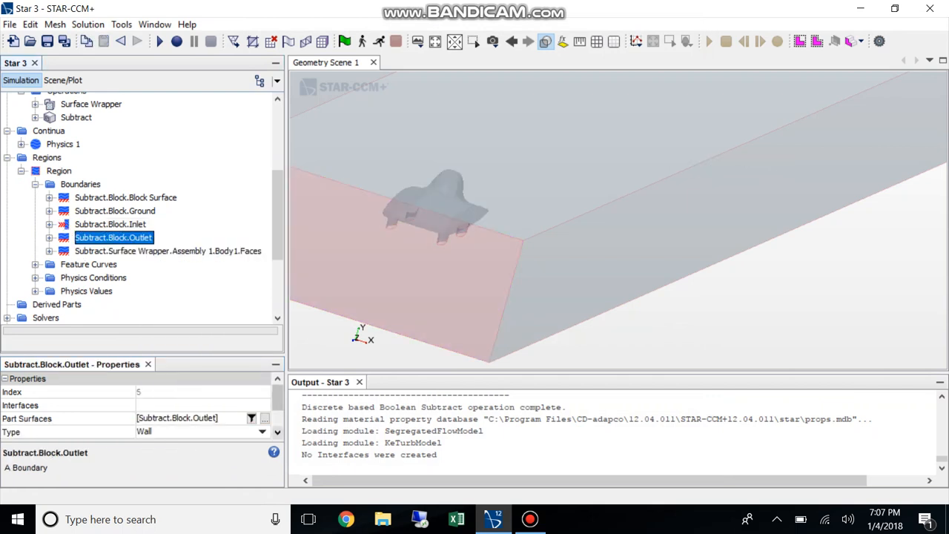
left_click(262, 431)
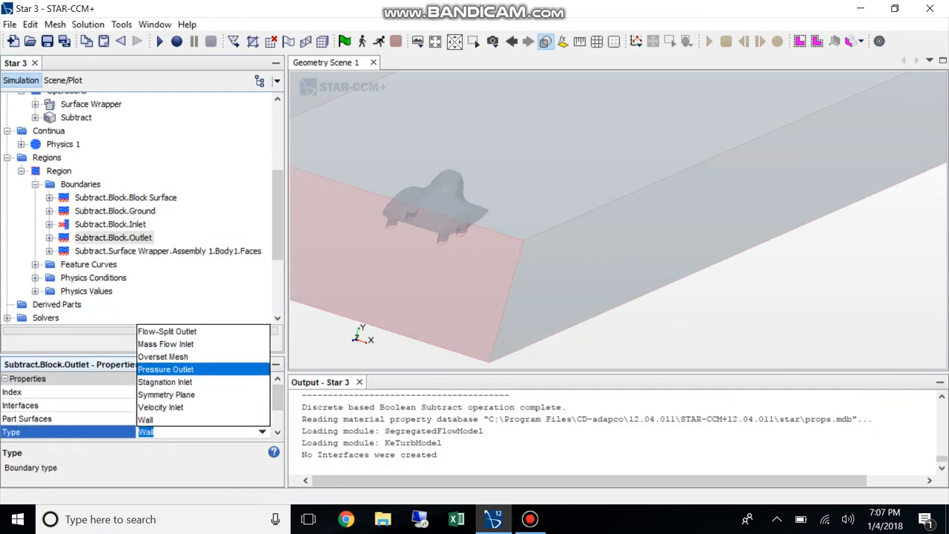
key("Return")
Set the inlet boundary's velocity magnitude to 15 m/s and collapse the region's nodes
left_click(111, 224)
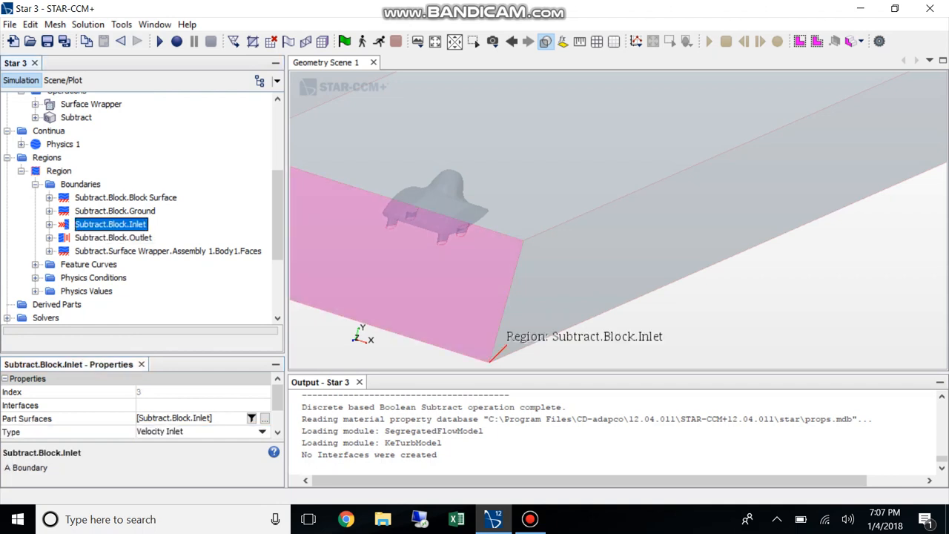
left_click(50, 224)
left_click(64, 251)
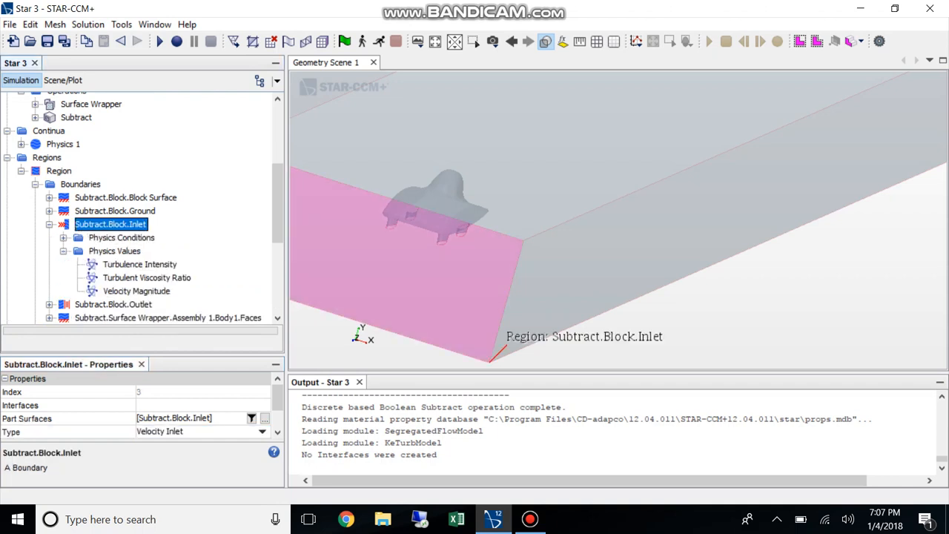
left_click(137, 290)
left_click(158, 406)
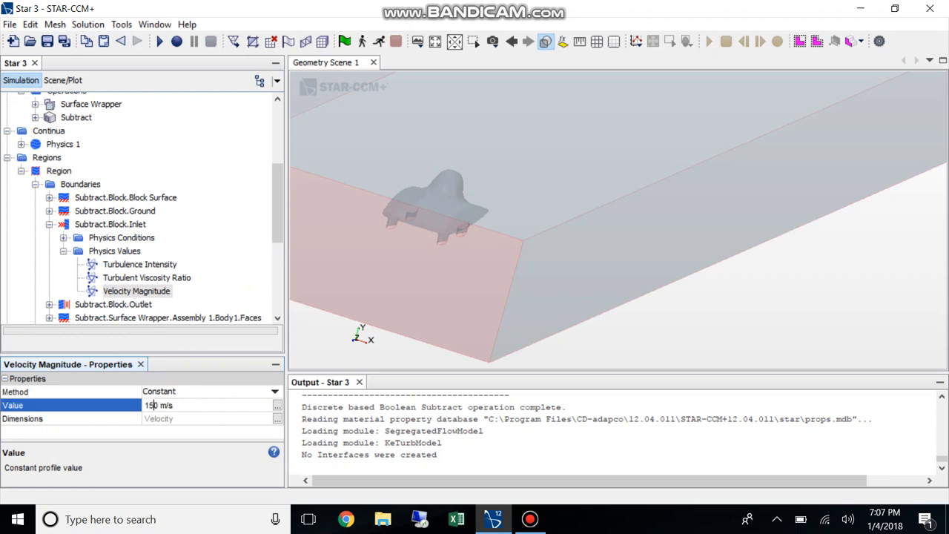
key("Return")
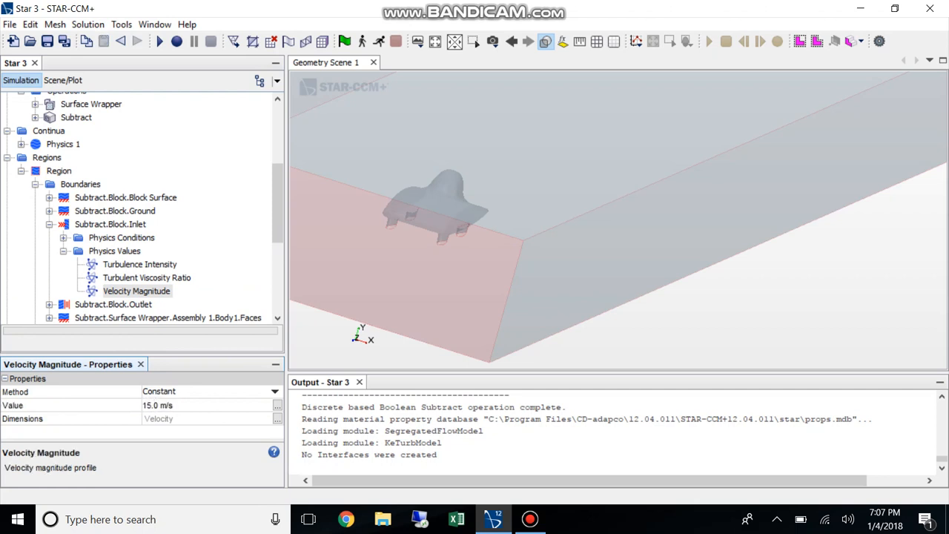
left_click(63, 251)
left_click(63, 251)
left_click(49, 224)
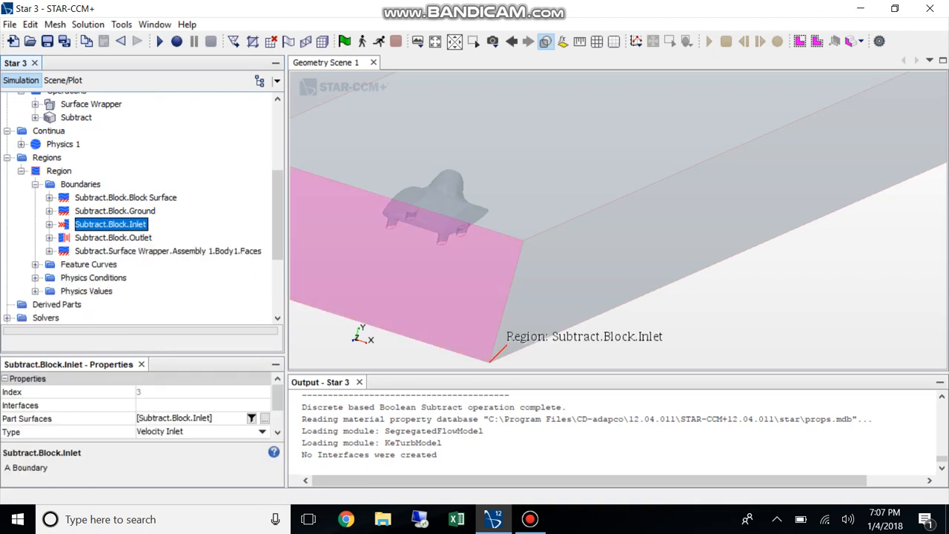
left_click(35, 184)
left_click(21, 170)
scroll(138, 207, "up", 5)
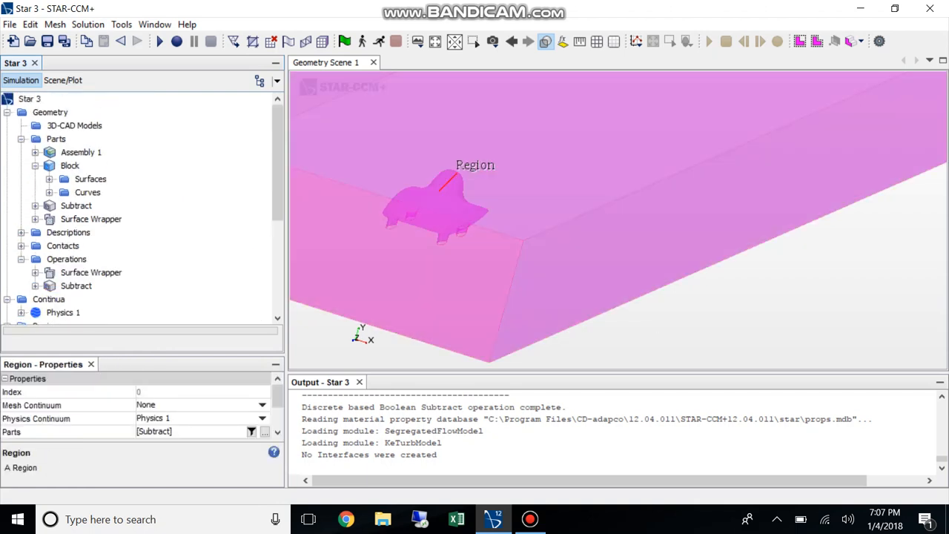
Create an Automated Mesh operation with the Surface Remesher, Trimmed Cell Mesher and Prism Layer Mesher, leaving its input parts empty
right_click(59, 259)
mouse_move(102, 262)
mouse_move(237, 263)
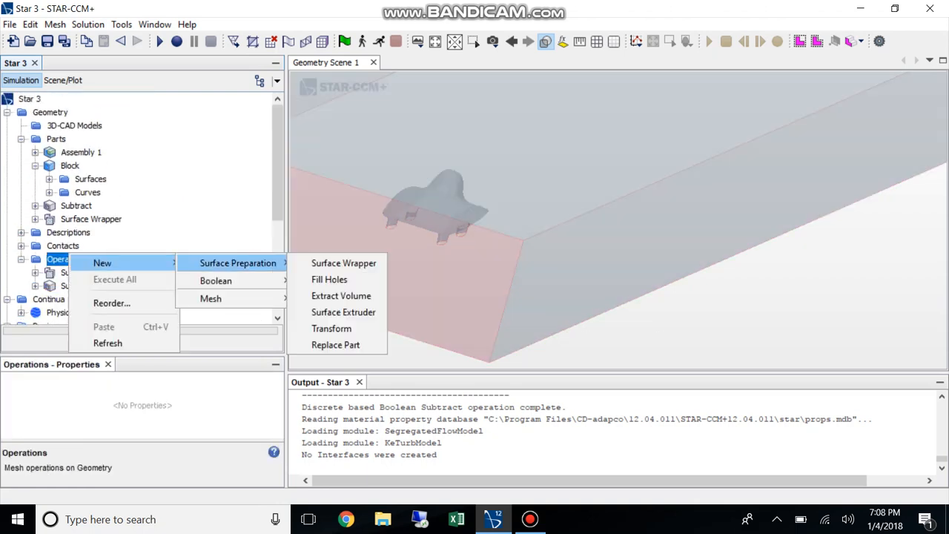
mouse_move(211, 298)
left_click(349, 296)
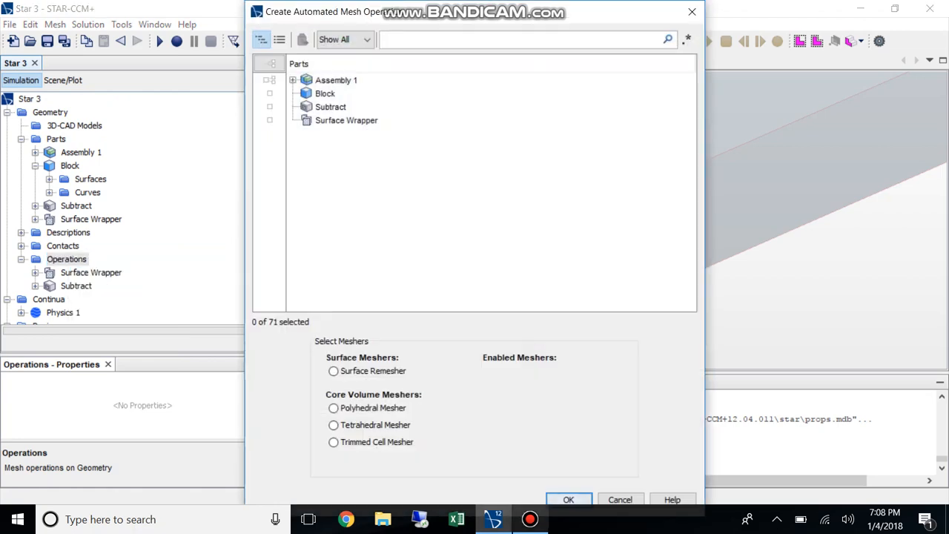
left_click(530, 520)
left_click(530, 519)
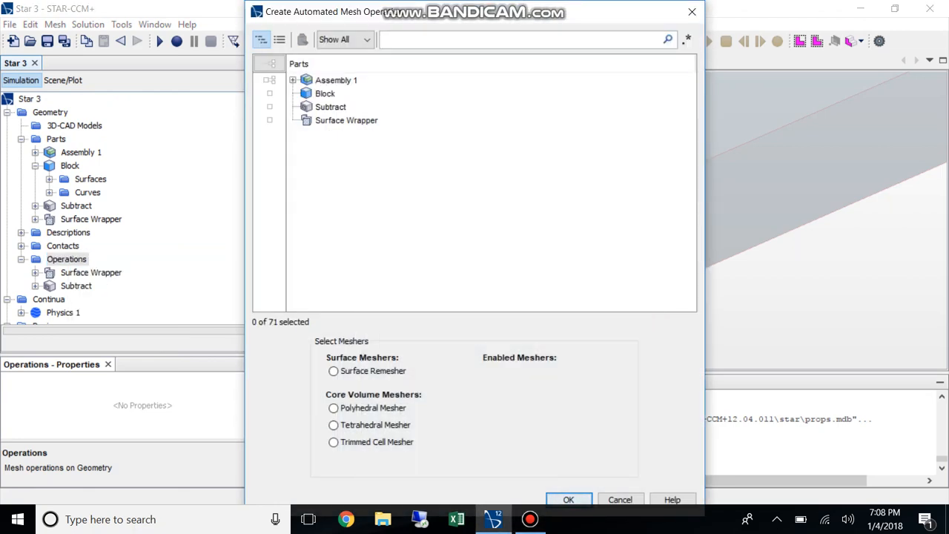
left_click(334, 371)
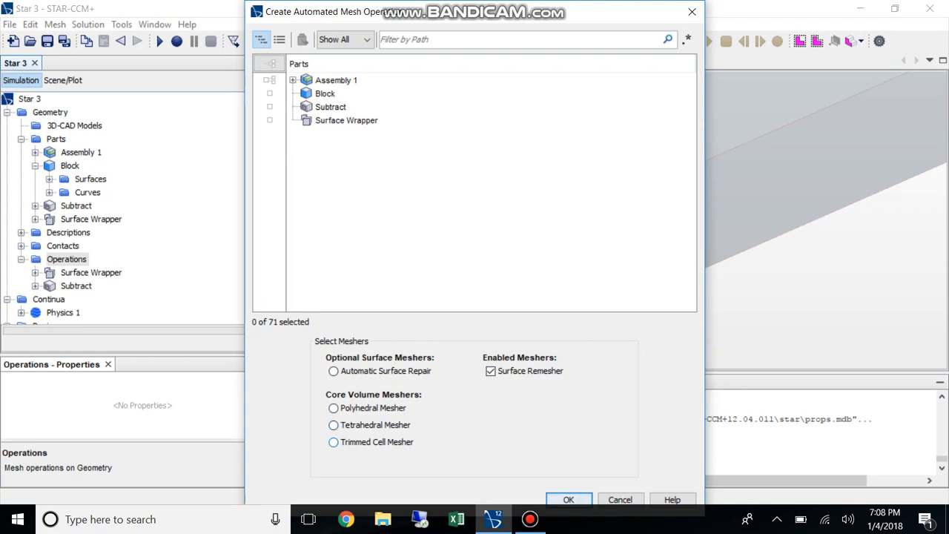
left_click(334, 442)
left_click(334, 408)
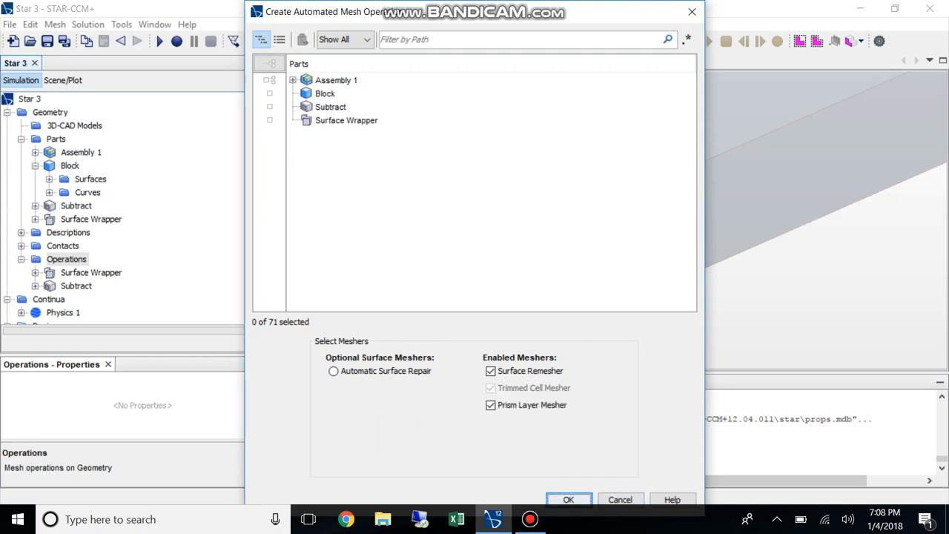
left_click(568, 499)
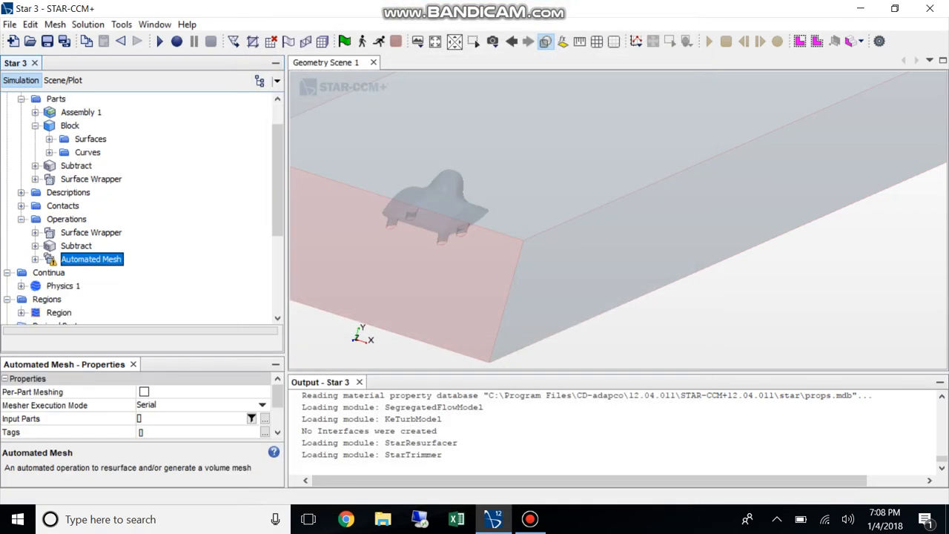
Expand the Automated Mesh operation's default controls and set the Base Size to 0.1 m
left_click(35, 260)
left_click(50, 287)
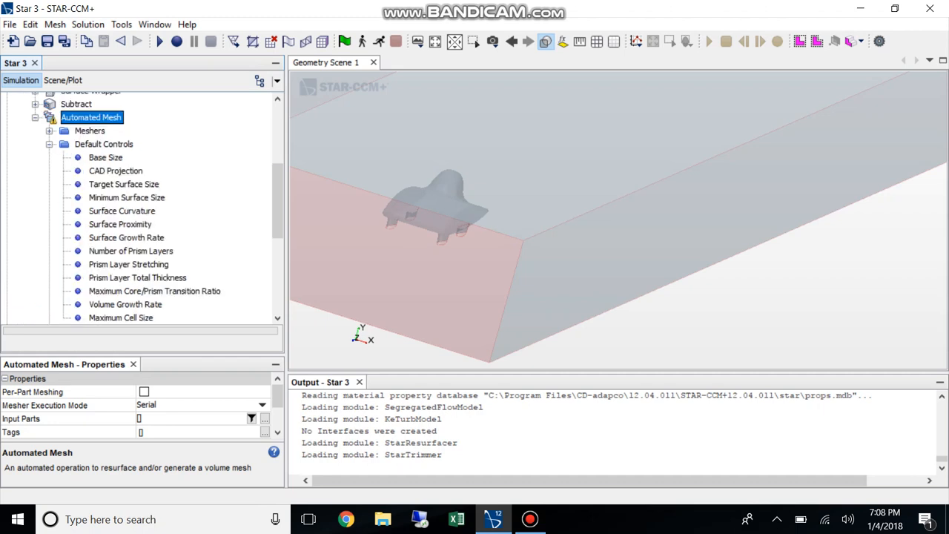
left_click(107, 158)
left_click(186, 393)
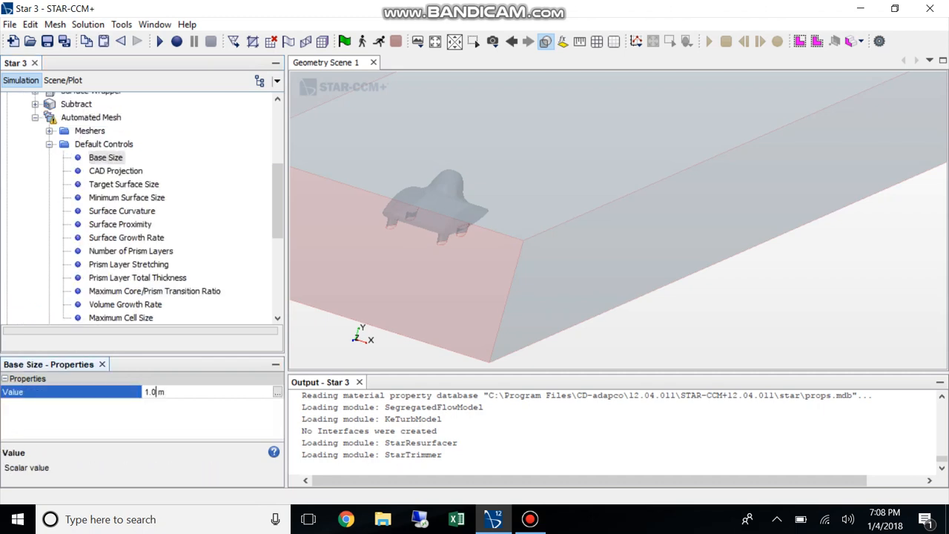
type("0.1")
key("Return")
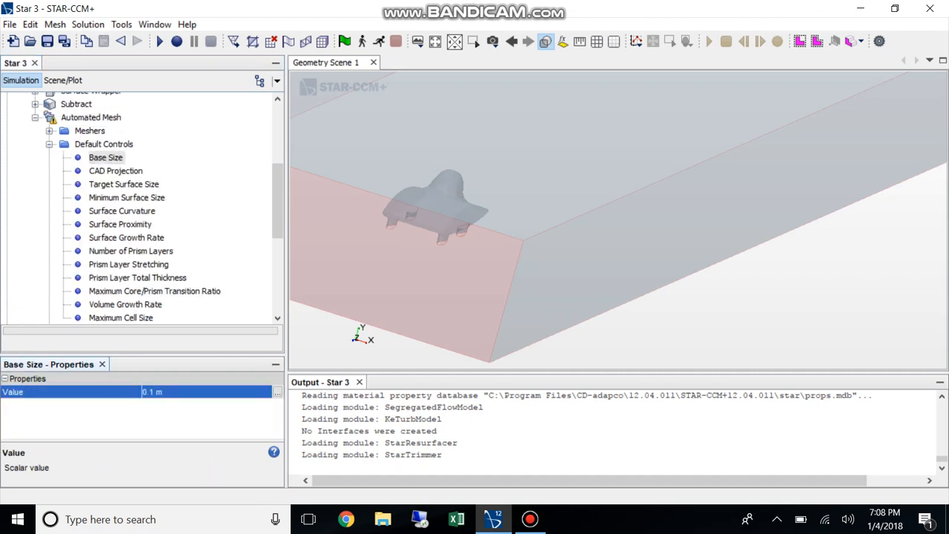
Set the Maximum Cell Size to 5000% of base, keeping it relative to base, and collapse the default controls
scroll(126, 215, "down", 1)
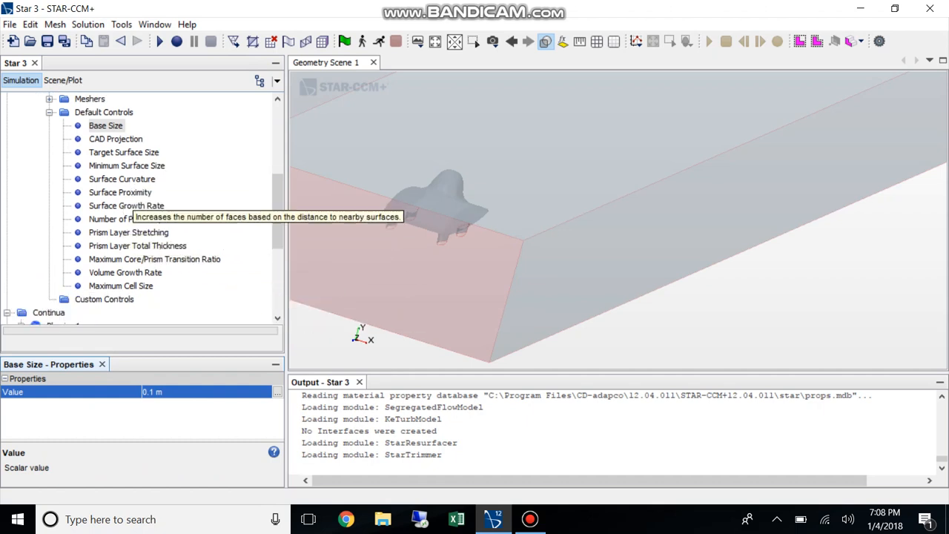
left_click(121, 285)
left_click(175, 391)
left_click(175, 392)
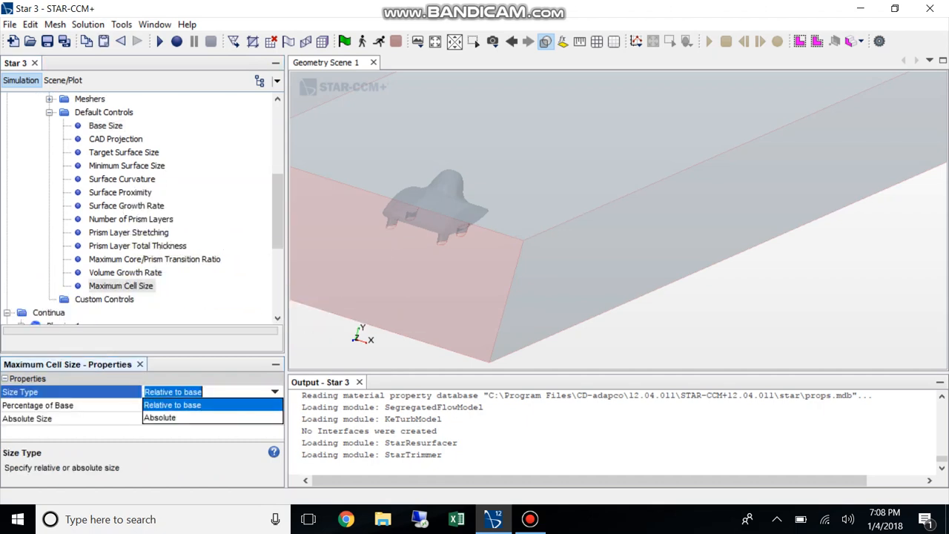
left_click(175, 405)
left_click(175, 405)
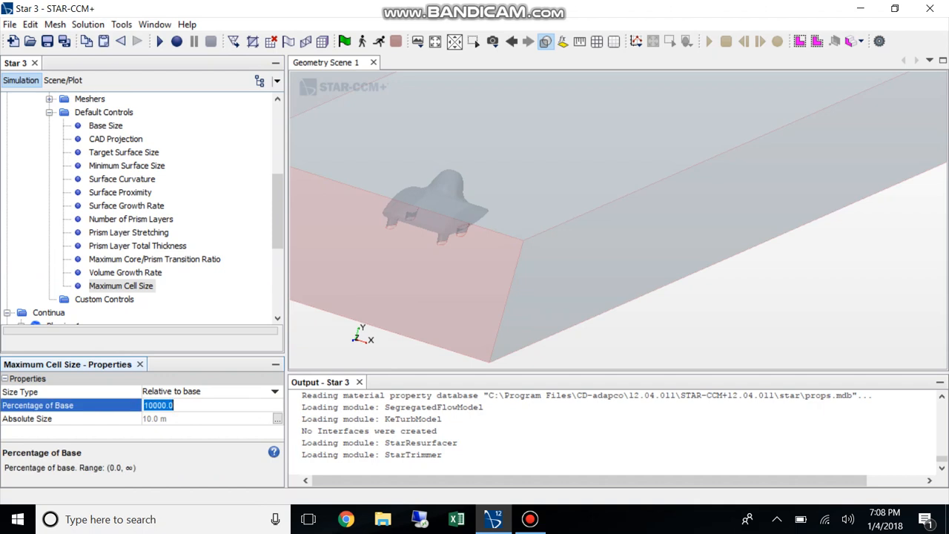
key("Return")
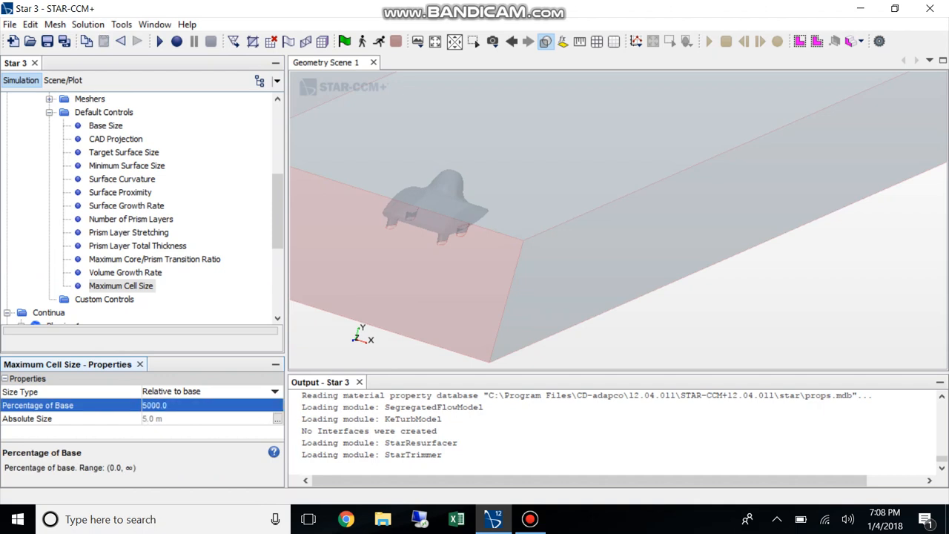
scroll(141, 208, "up", 1)
left_click(50, 152)
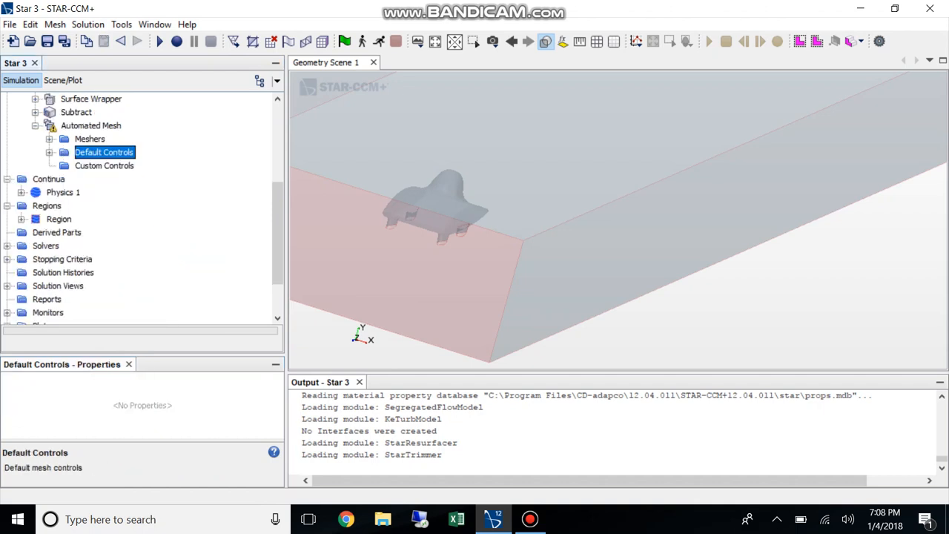
Rename the Block part as Wind Tunnel
scroll(141, 208, "up", 5)
right_click(70, 165)
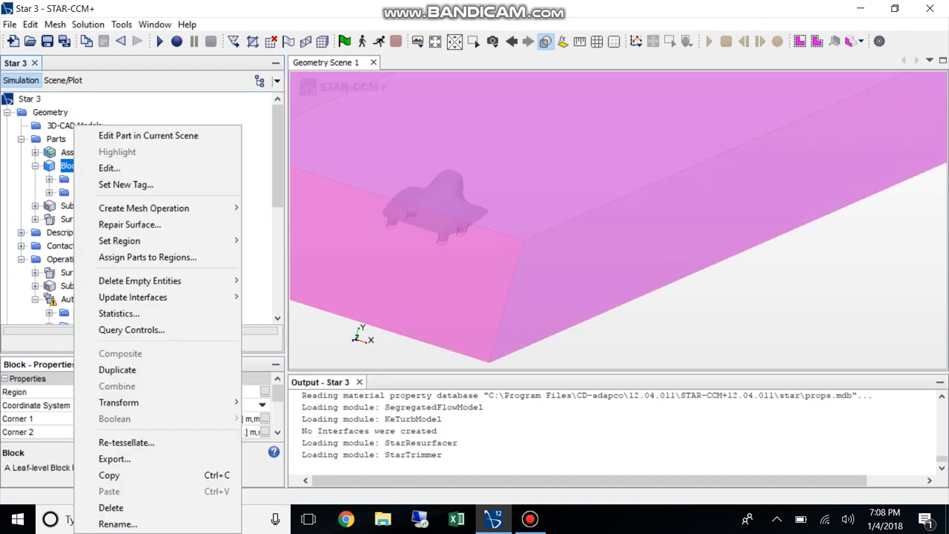
left_click(119, 521)
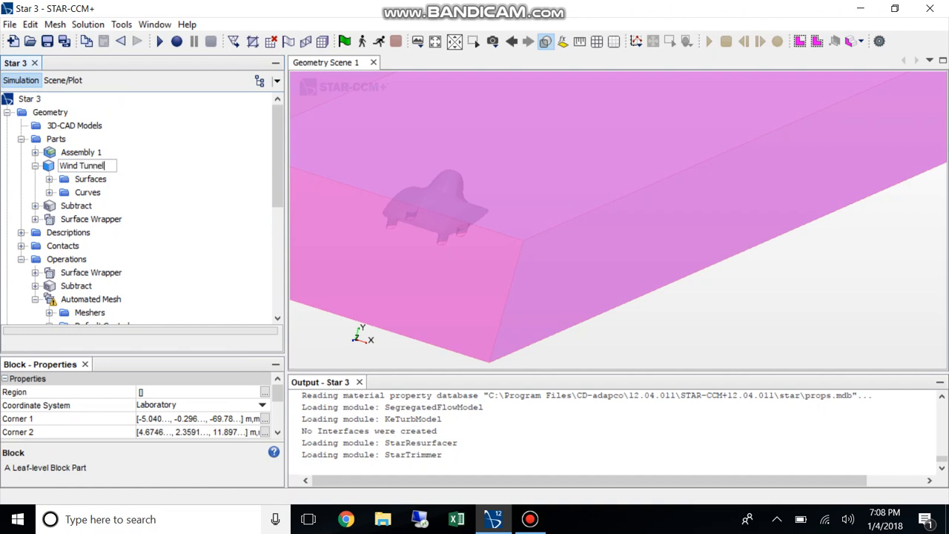
key("Return")
Start a new block shape part and pull its front face to just ahead of the car, at Z about 0.53 m
right_click(54, 139)
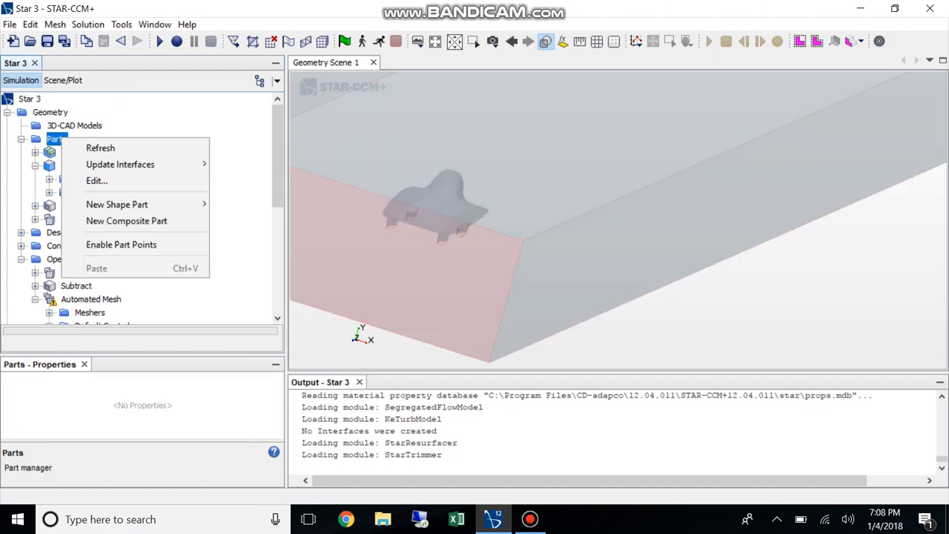
mouse_move(133, 205)
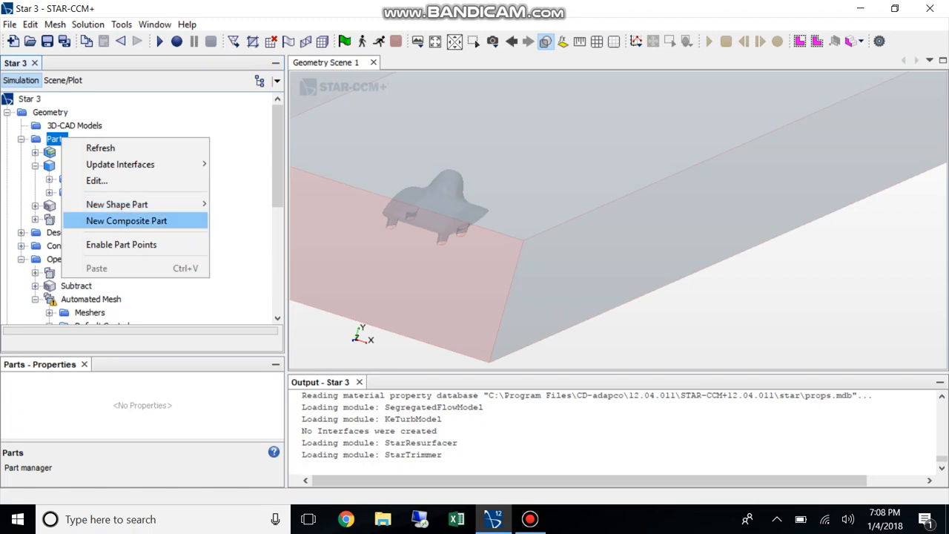
left_click(240, 204)
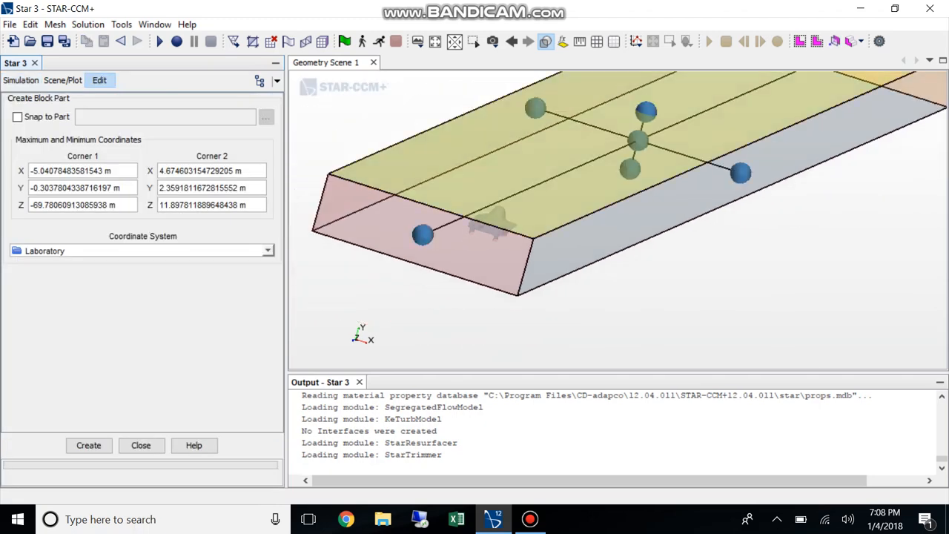
left_click_drag(638, 300, 482, 287)
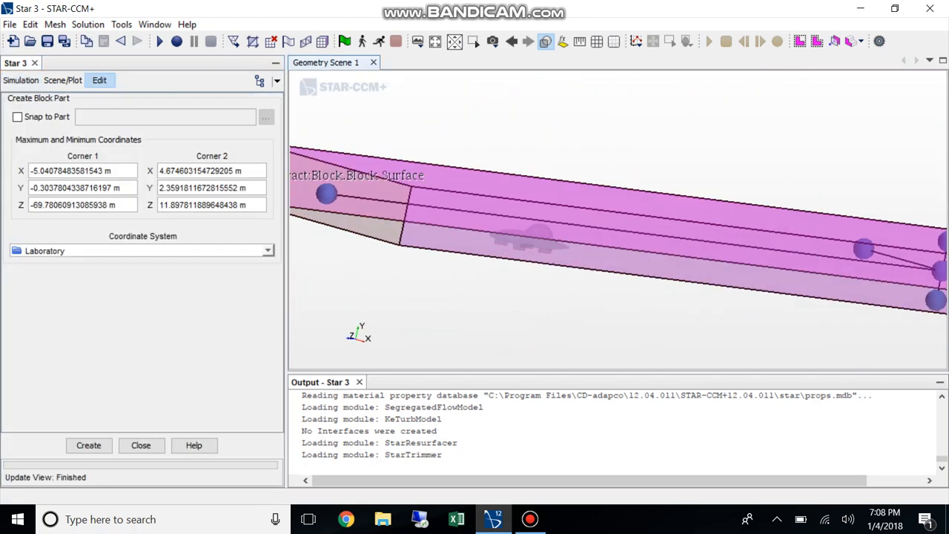
left_click(545, 41)
mouse_move(549, 110)
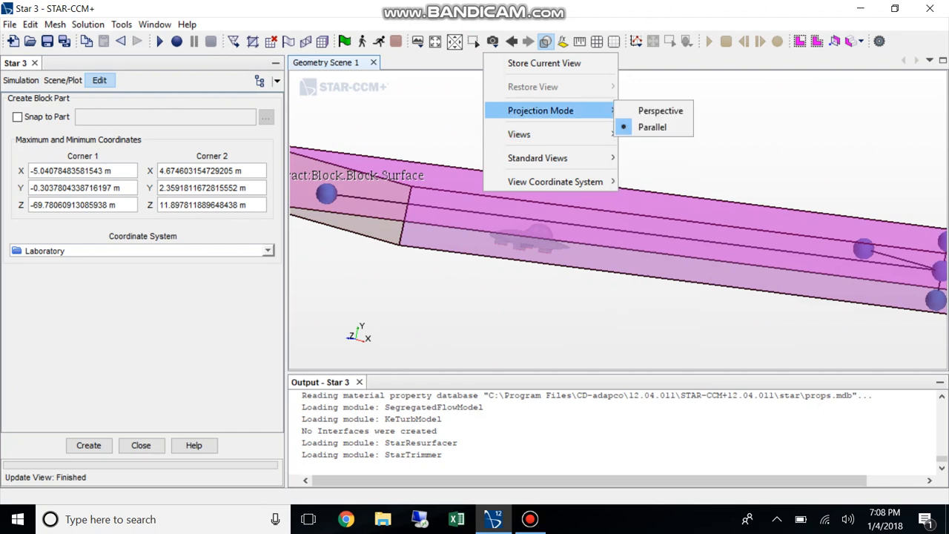
mouse_move(519, 134)
mouse_move(646, 131)
left_click(716, 165)
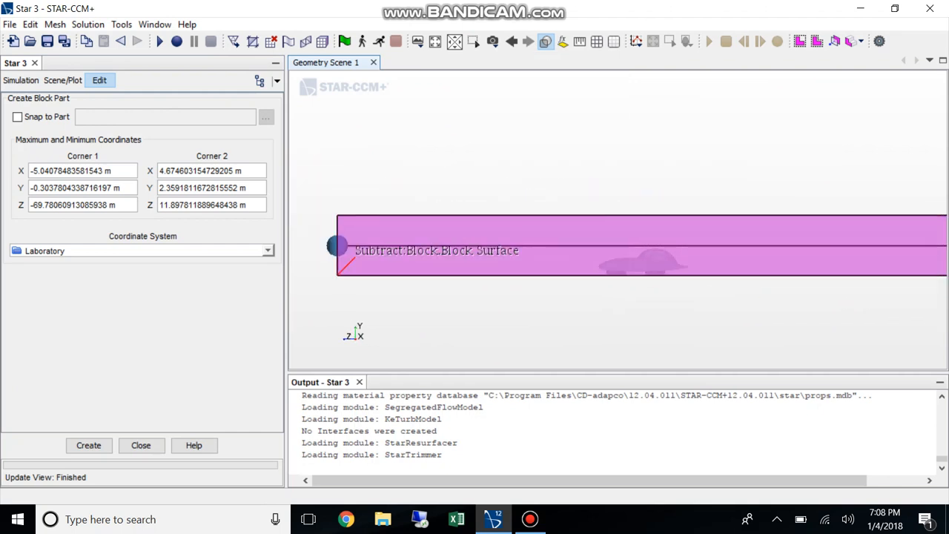
left_click_drag(337, 245, 594, 245)
scroll(613, 260, "up", 6)
scroll(673, 283, "up", 2)
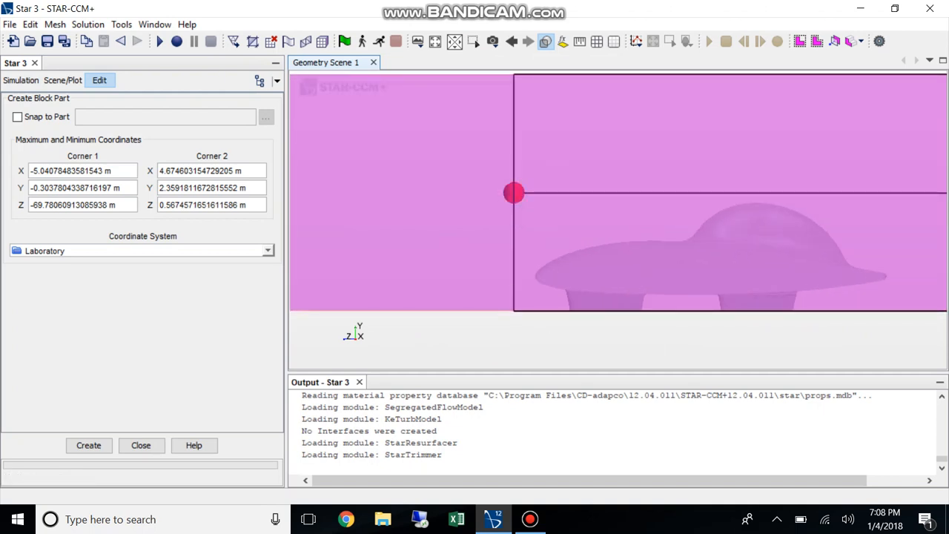
left_click_drag(514, 193, 518, 193)
scroll(724, 352, "down", 5)
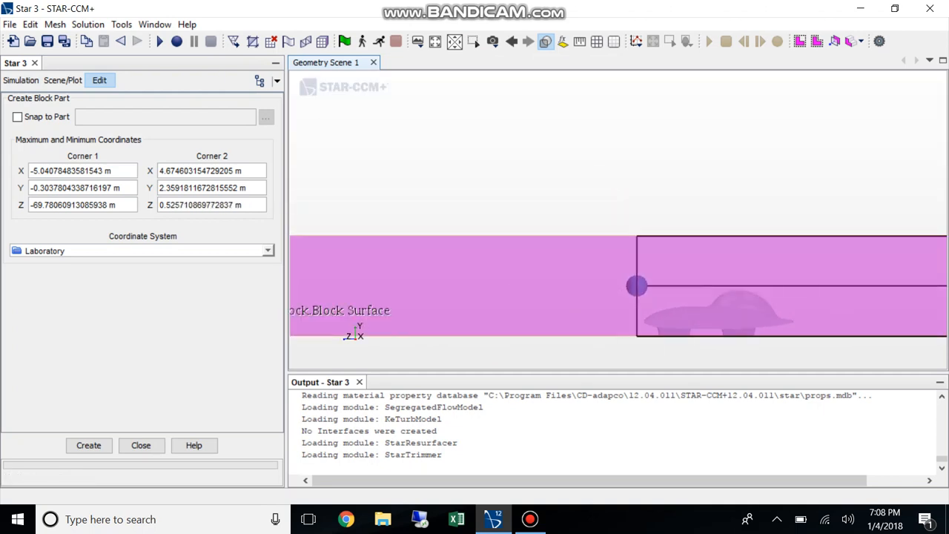
Pull the new block's rear face to behind the car at Z about -3.89 m and lower its top to Y about 1.55 m
scroll(720, 325, "down", 5)
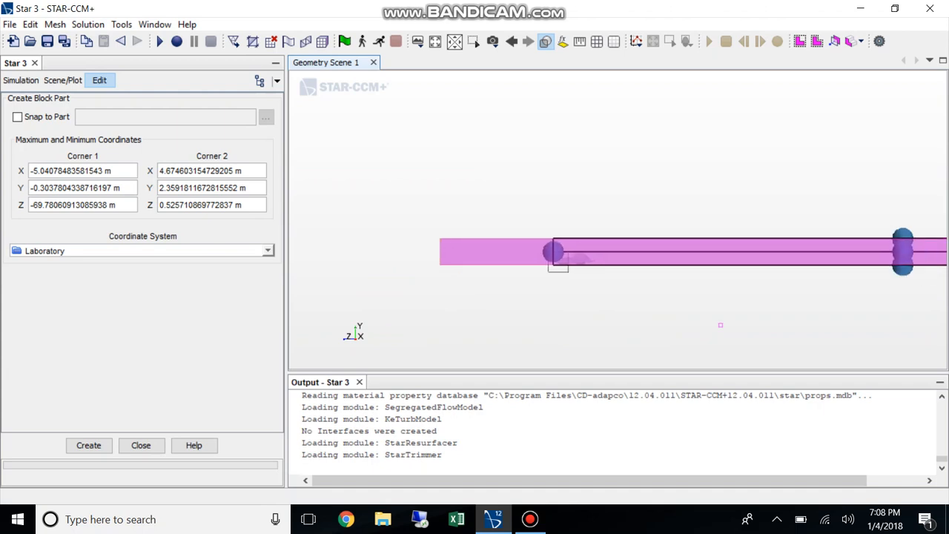
scroll(720, 325, "down", 2)
scroll(807, 308, "down", 2)
left_click_drag(899, 258, 584, 258)
scroll(583, 259, "up", 6)
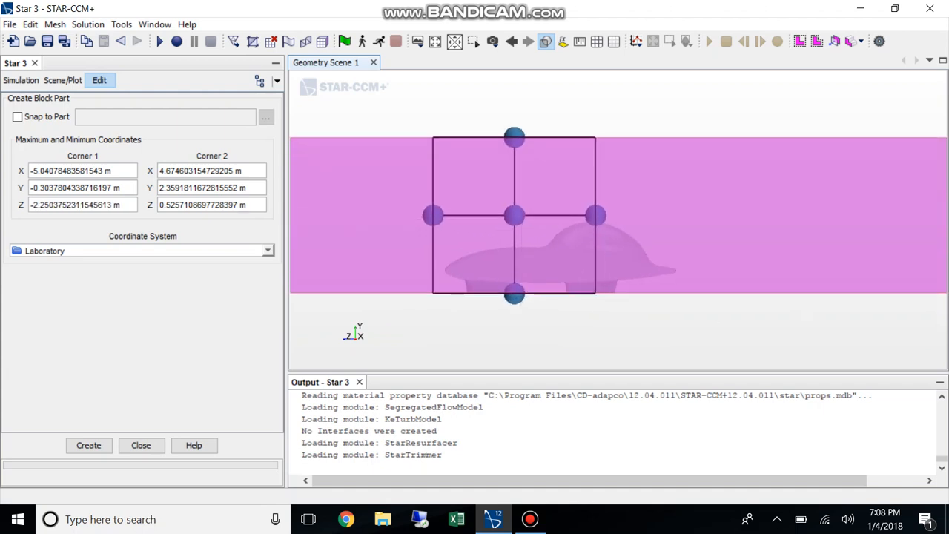
left_click_drag(596, 215, 691, 215)
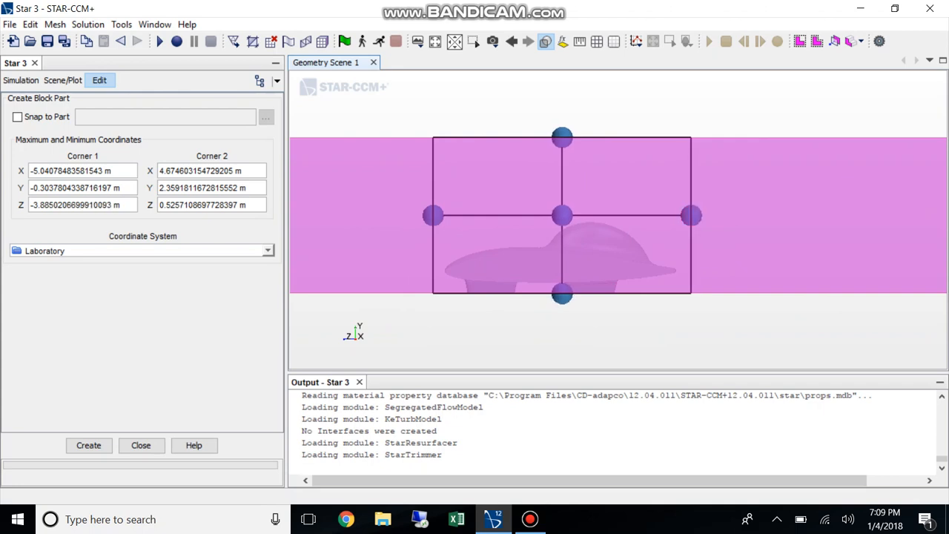
left_click_drag(562, 137, 562, 185)
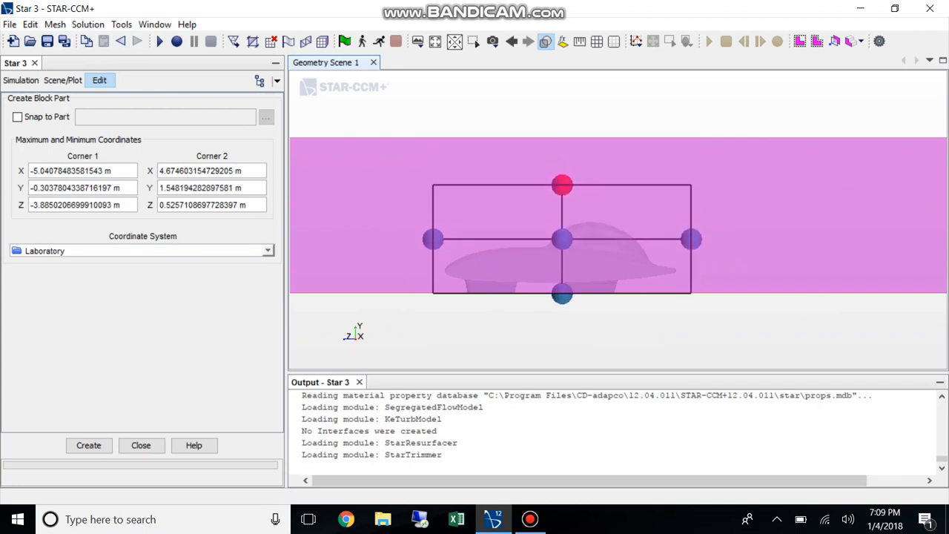
Narrow the block's sides around the car to X from about -1.21 m to about 1.06 m and create the part
scroll(601, 271, "down", 5)
left_click_drag(601, 272, 657, 278)
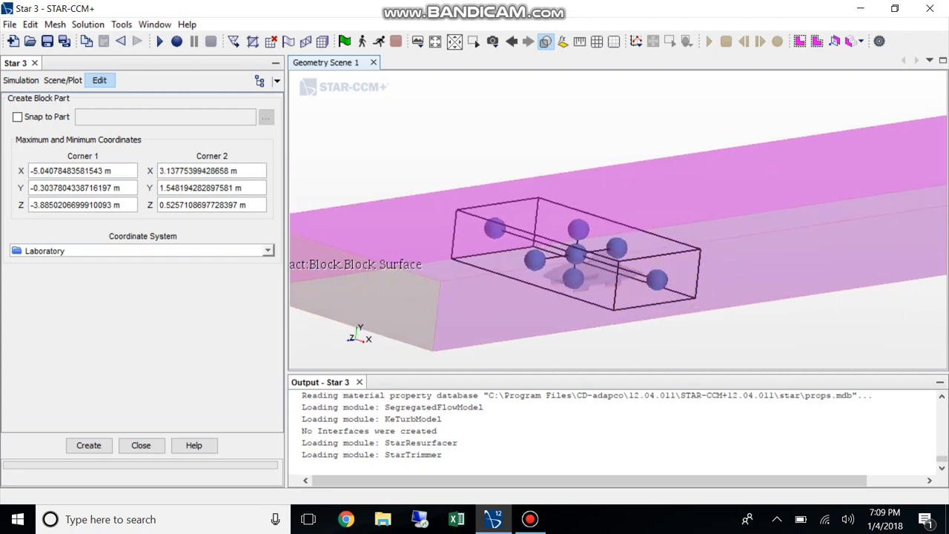
left_click(545, 41)
mouse_move(523, 134)
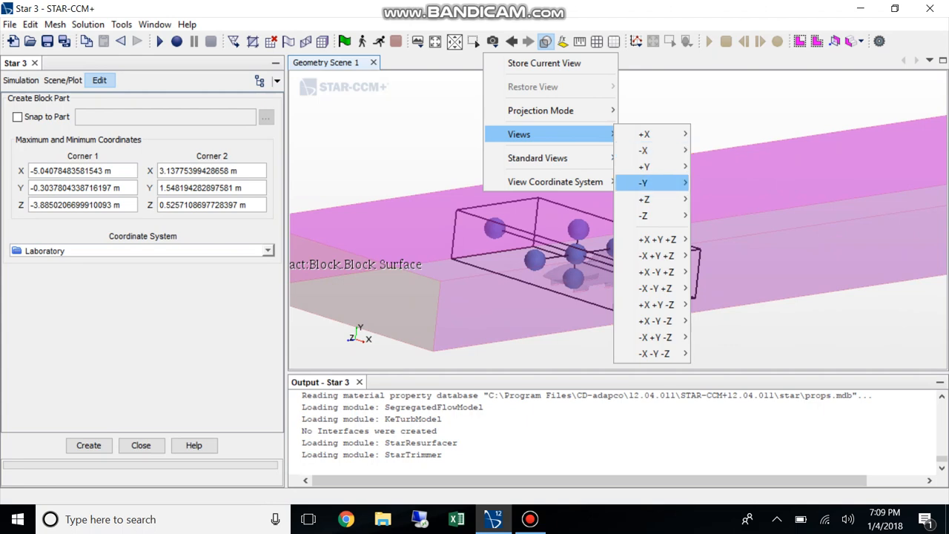
mouse_move(649, 199)
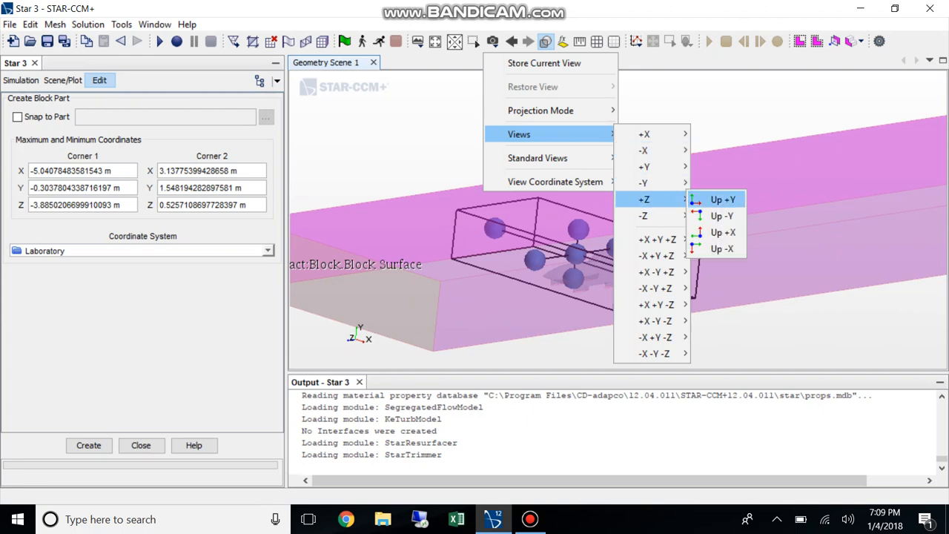
left_click(716, 200)
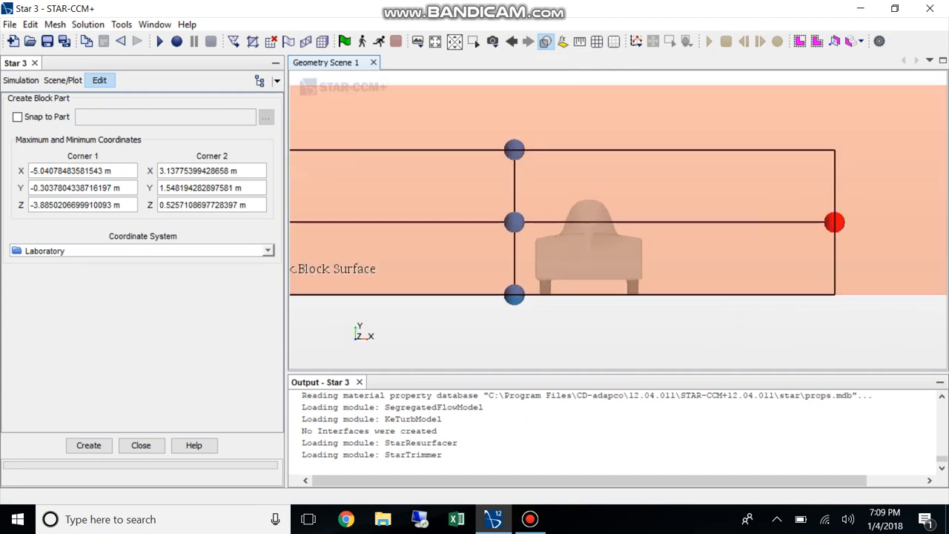
left_click_drag(834, 221, 666, 221)
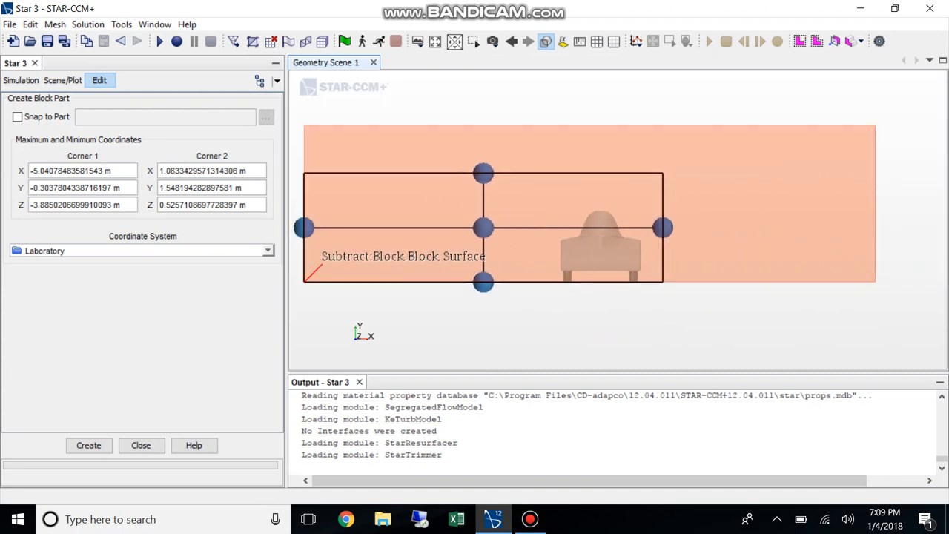
left_click_drag(303, 228, 529, 228)
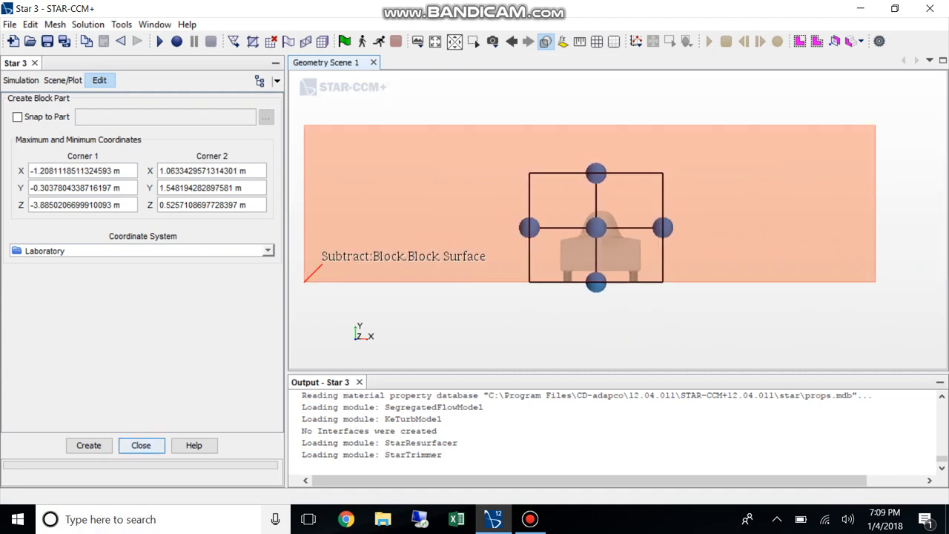
left_click(89, 445)
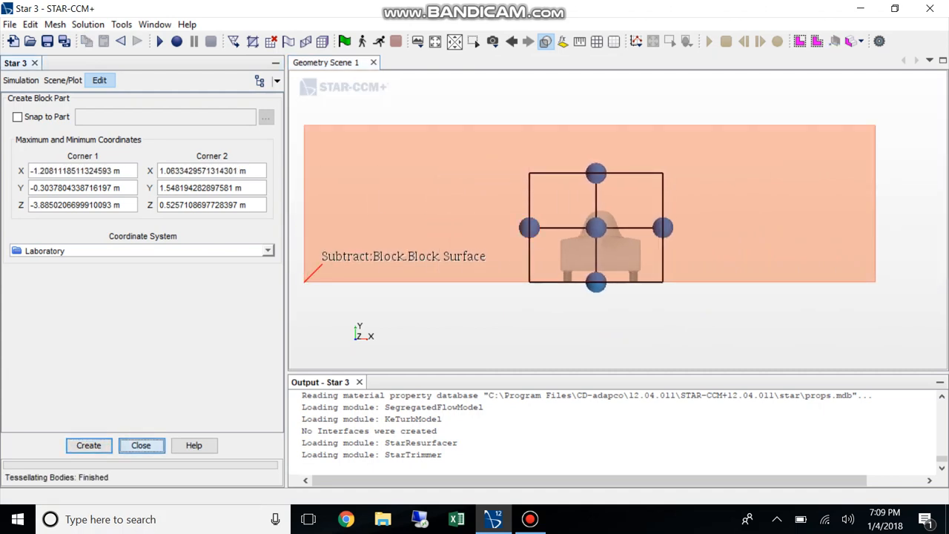
Finish block creation and rename the new Block part as Car Refinement
left_click(141, 445)
left_click(70, 165)
right_click(70, 166)
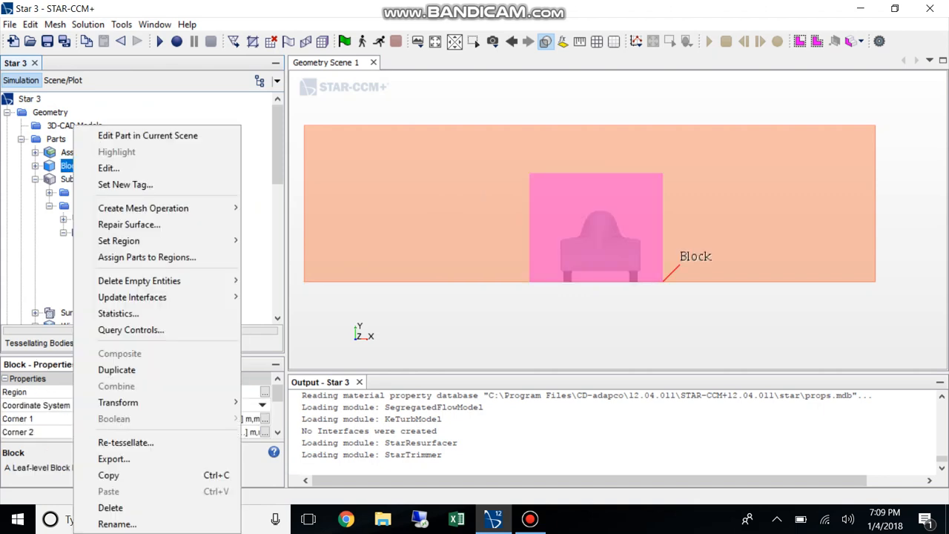
left_click(111, 521)
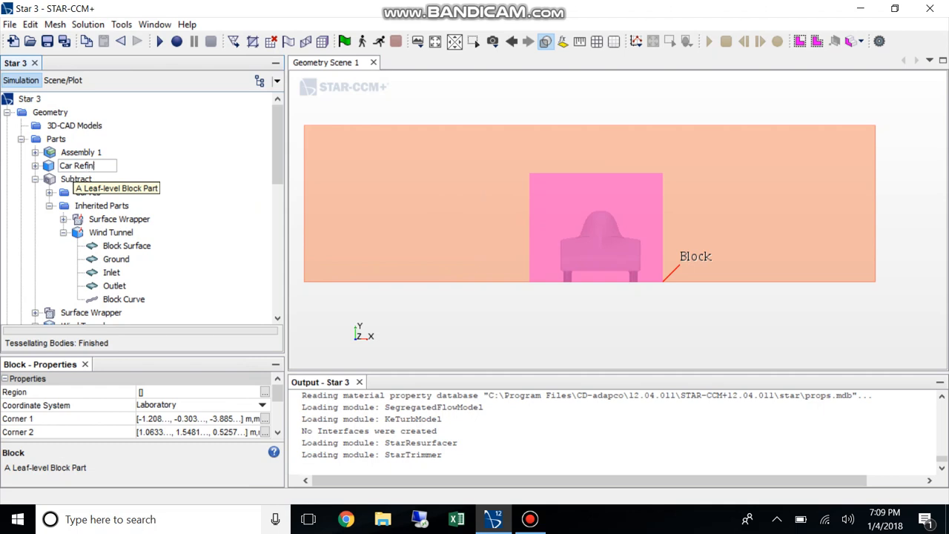
type("Car Refinement")
key("Return")
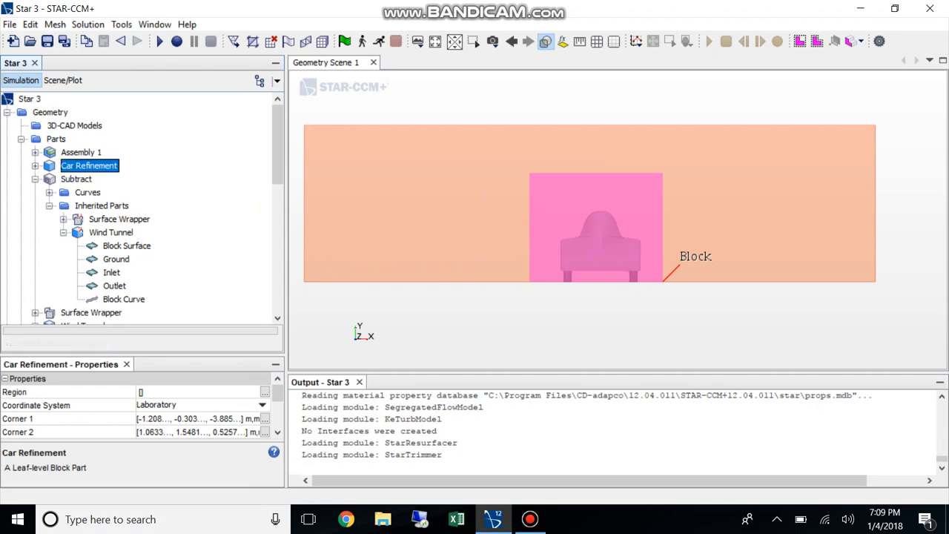
Start another block shape part and pull its front face to the rear of the car, at Z about -3.71 m
right_click(56, 139)
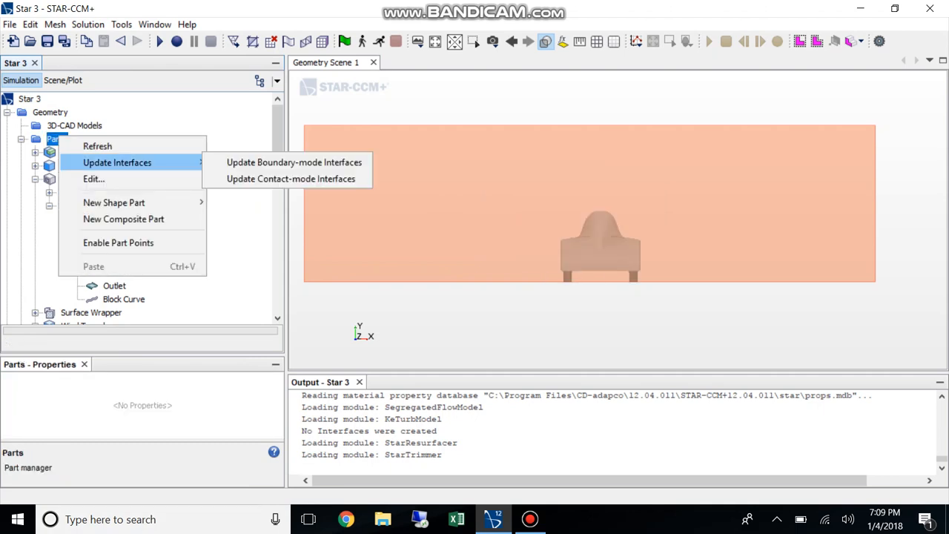
mouse_move(141, 203)
left_click(237, 203)
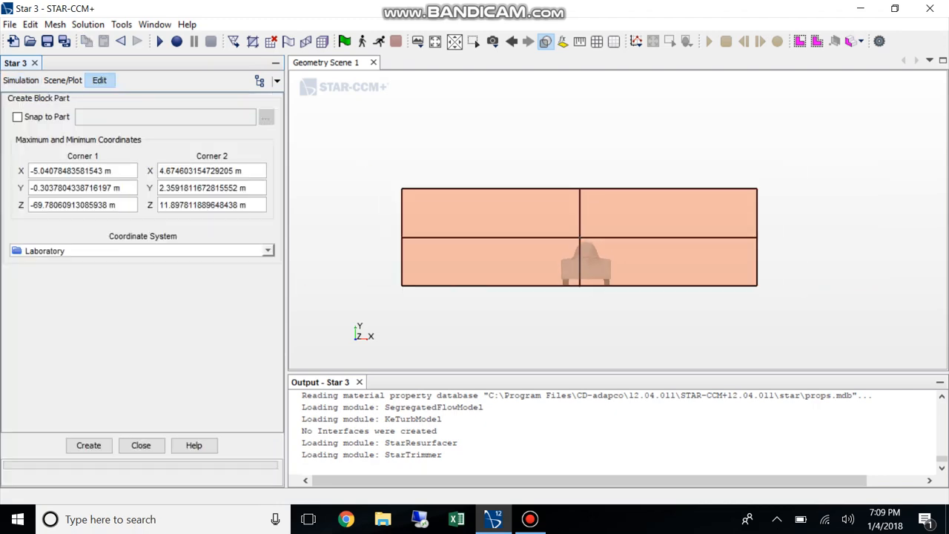
left_click_drag(693, 278, 627, 322)
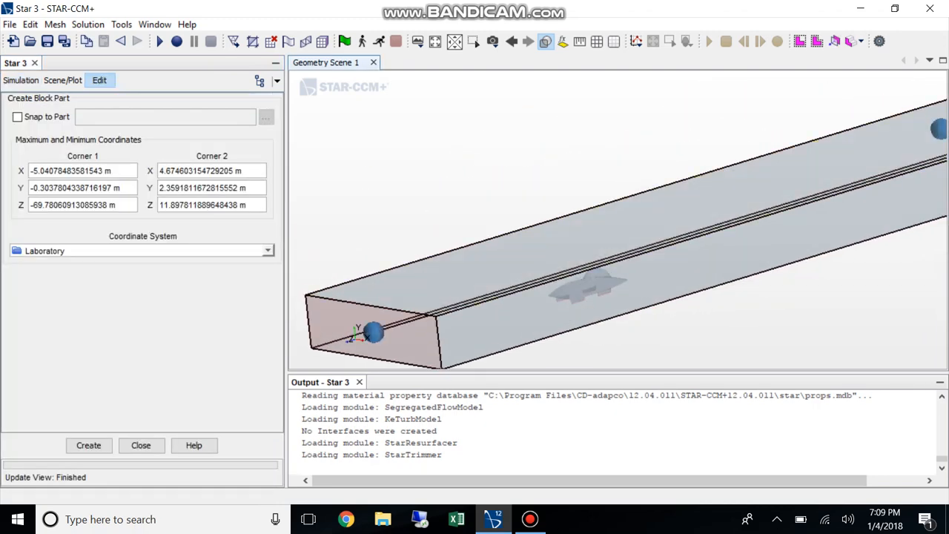
left_click_drag(583, 347, 584, 311)
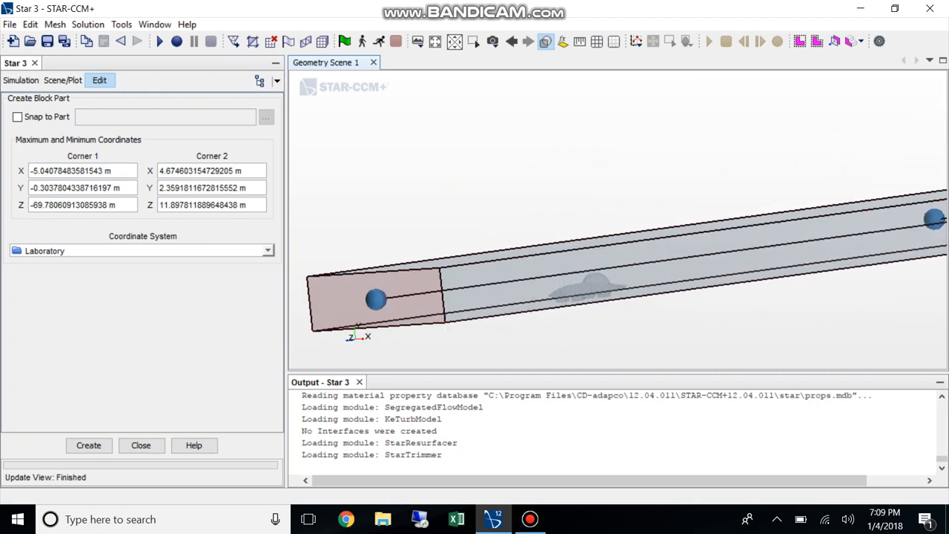
left_click_drag(376, 299, 556, 275)
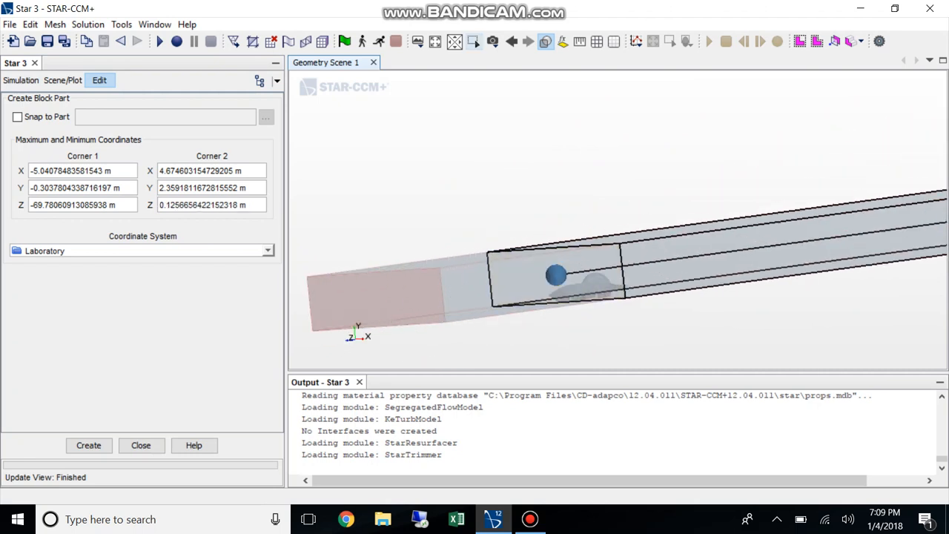
left_click(546, 41)
mouse_move(534, 134)
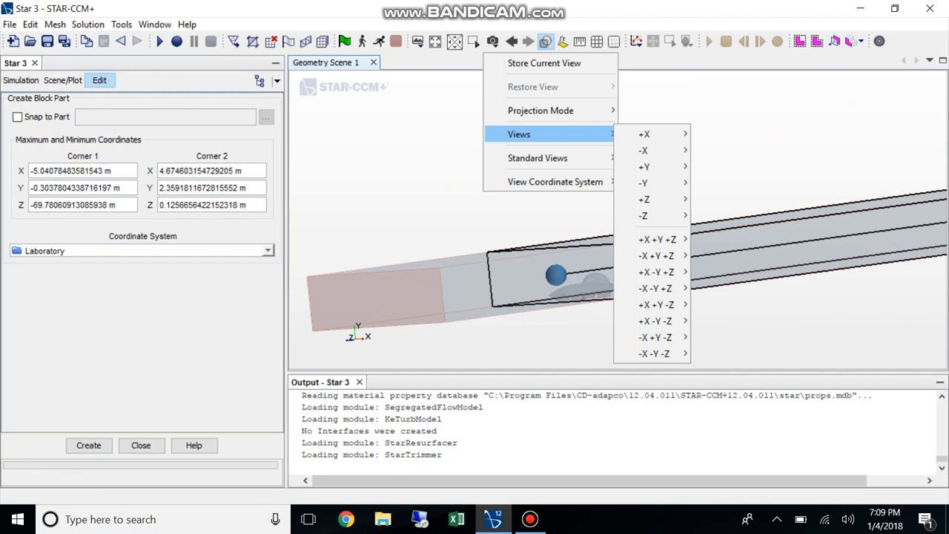
mouse_move(644, 134)
left_click(719, 167)
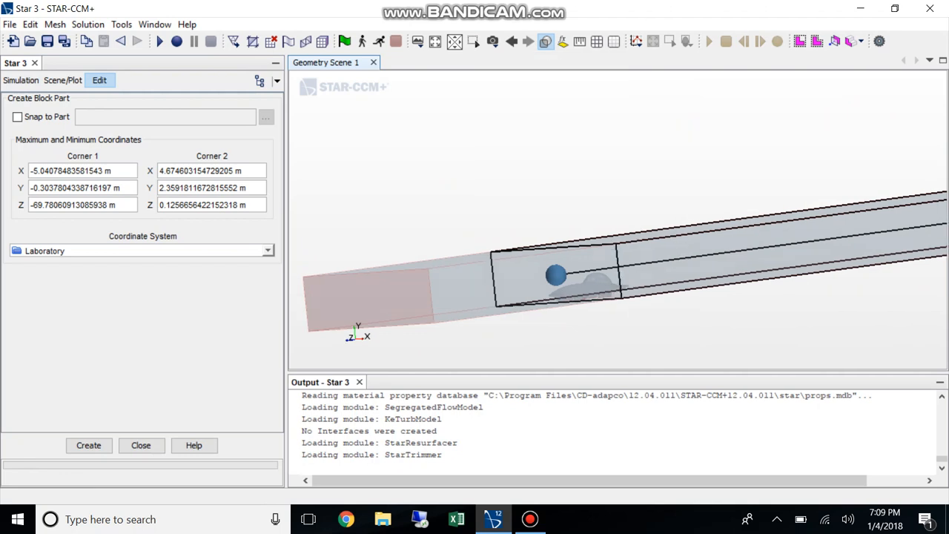
left_click_drag(578, 268, 644, 267)
scroll(658, 294, "up", 4)
left_click_drag(623, 232, 621, 232)
scroll(585, 288, "down", 8)
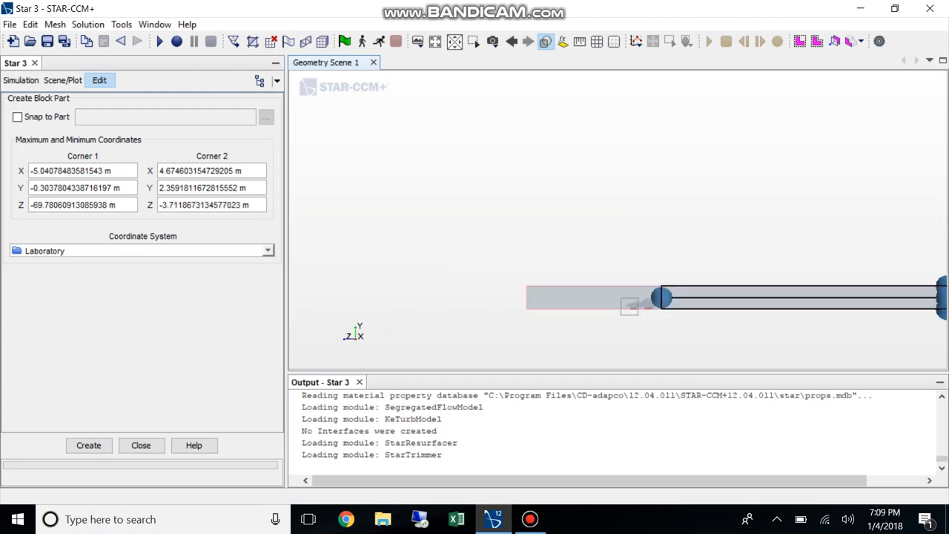
Pull the new block's rear face to Z about -17.29 m in the wake behind the car
scroll(665, 277, "down", 2)
left_click_drag(801, 229, 558, 230)
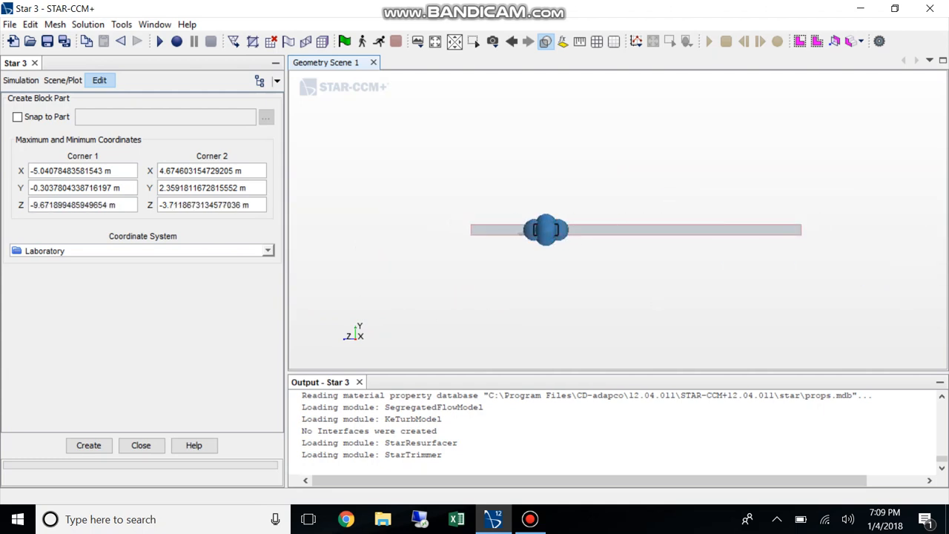
scroll(557, 236, "up", 10)
scroll(551, 186, "down", 2)
left_click_drag(551, 184, 723, 186)
Narrow the wake block's sides to X from about -3.50 m to 3.17 m and lower its top to Y about 1.62 m
left_click_drag(616, 263, 676, 280)
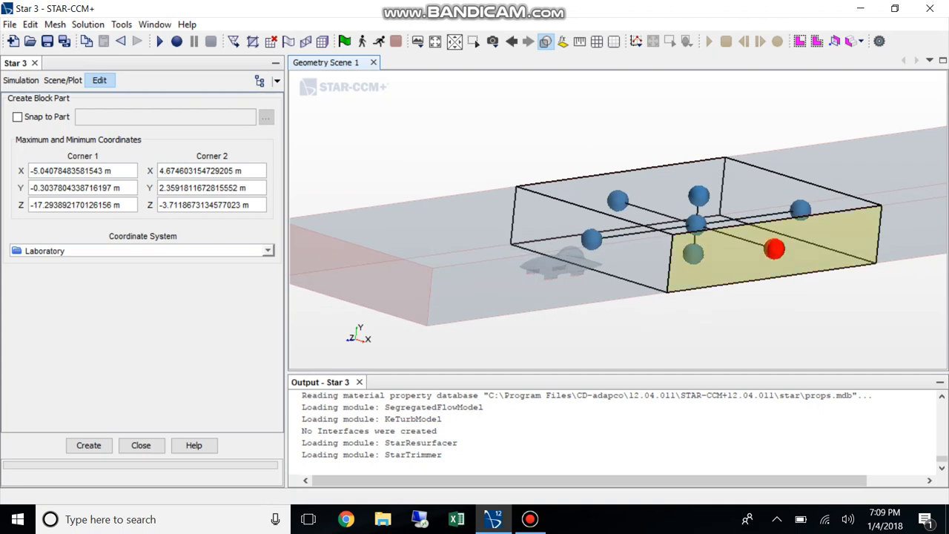
left_click_drag(776, 248, 750, 240)
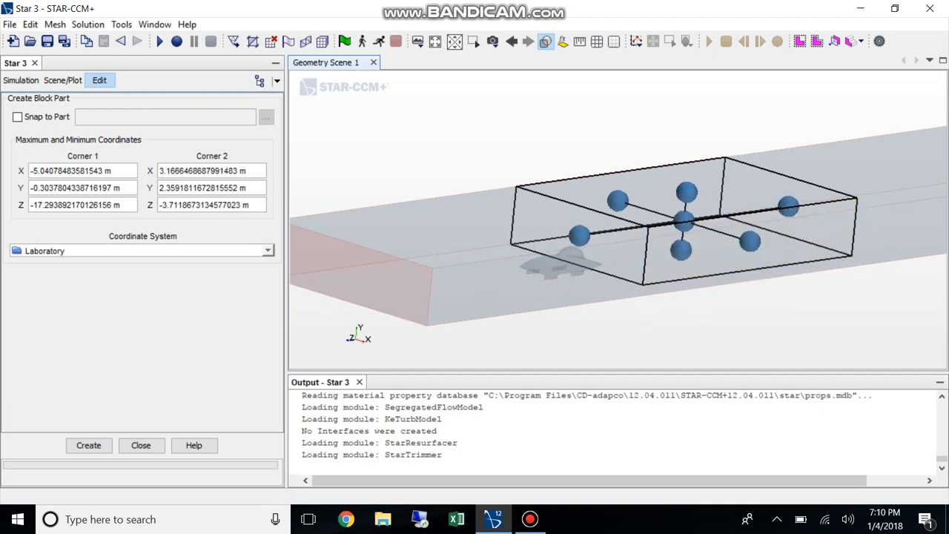
left_click_drag(618, 200, 643, 209)
left_click_drag(699, 195, 698, 213)
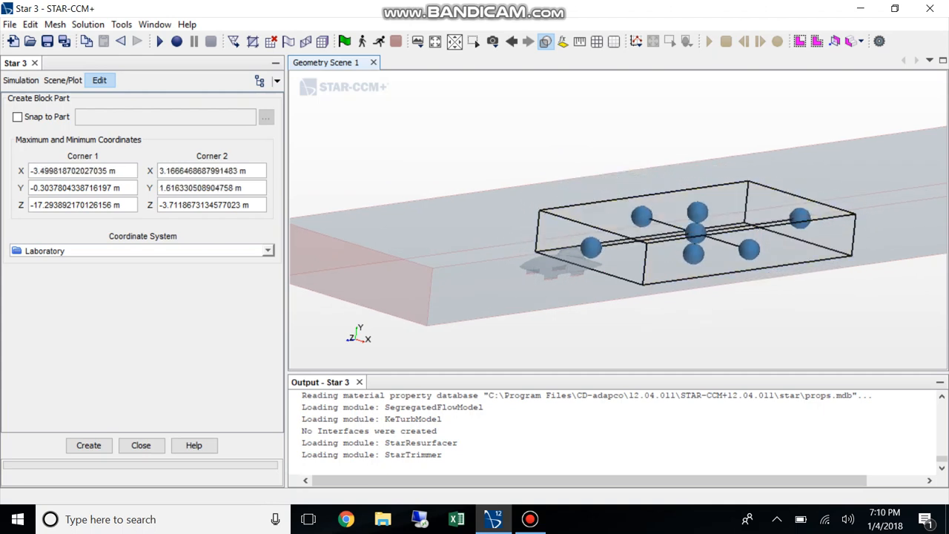
Narrow the wake block further to X from about -2.28 m to 2.33 m around the car and create the part
left_click(545, 41)
mouse_move(534, 134)
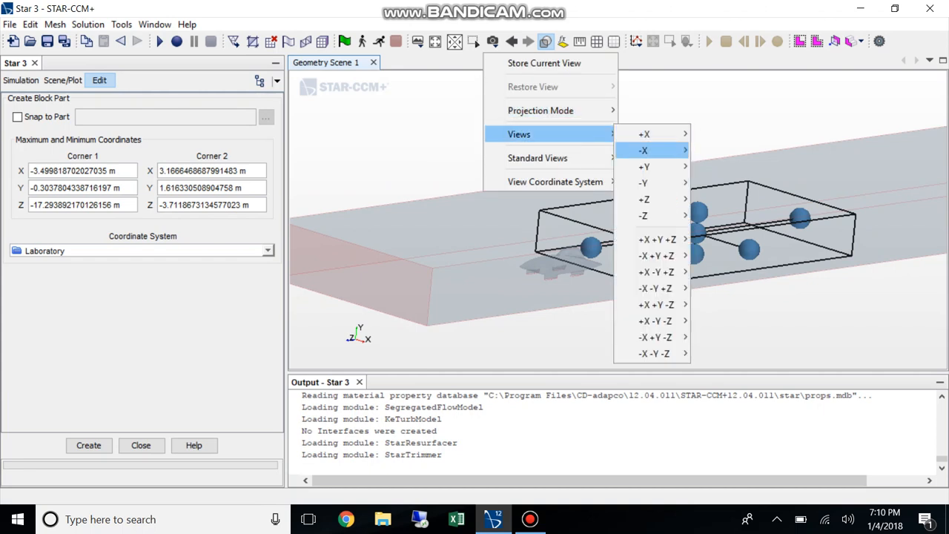
mouse_move(645, 199)
left_click(721, 199)
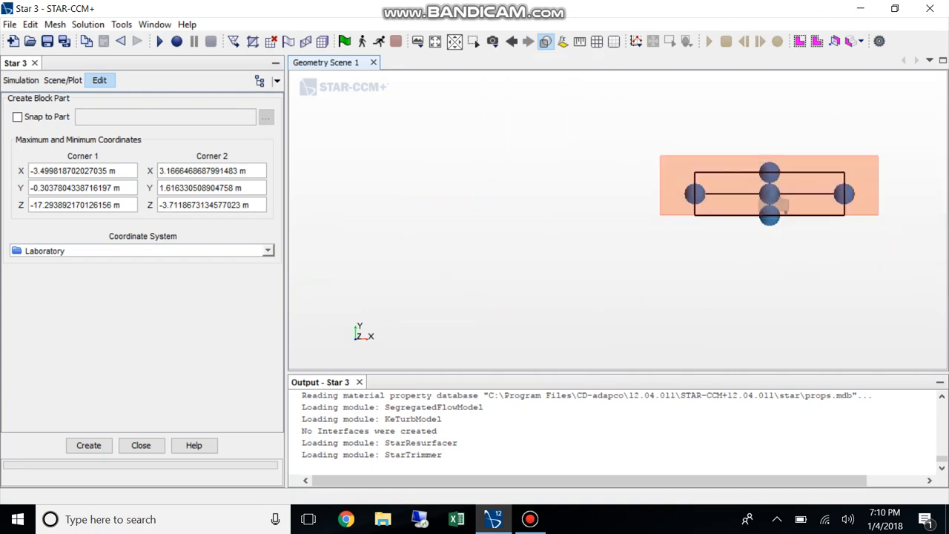
left_click_drag(908, 176, 861, 175)
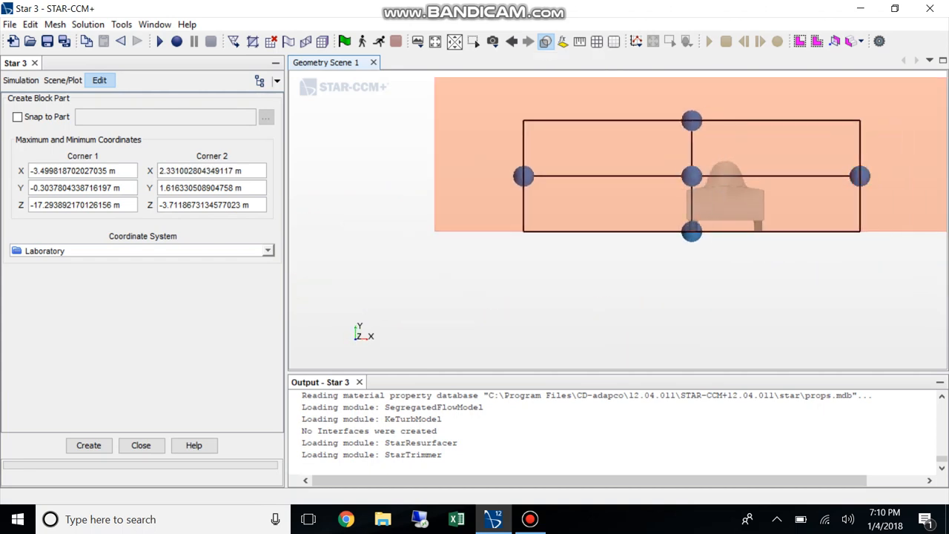
left_click_drag(524, 176, 595, 176)
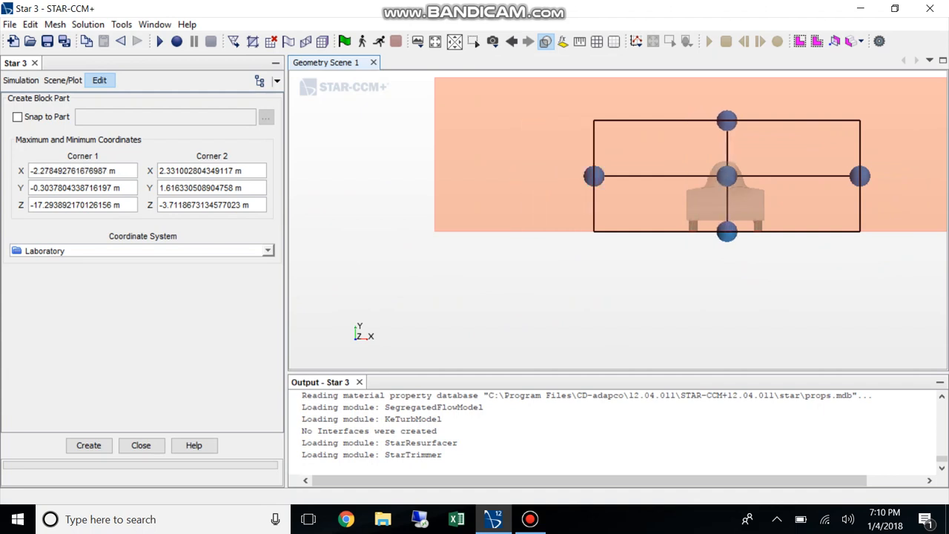
left_click(88, 445)
left_click(141, 445)
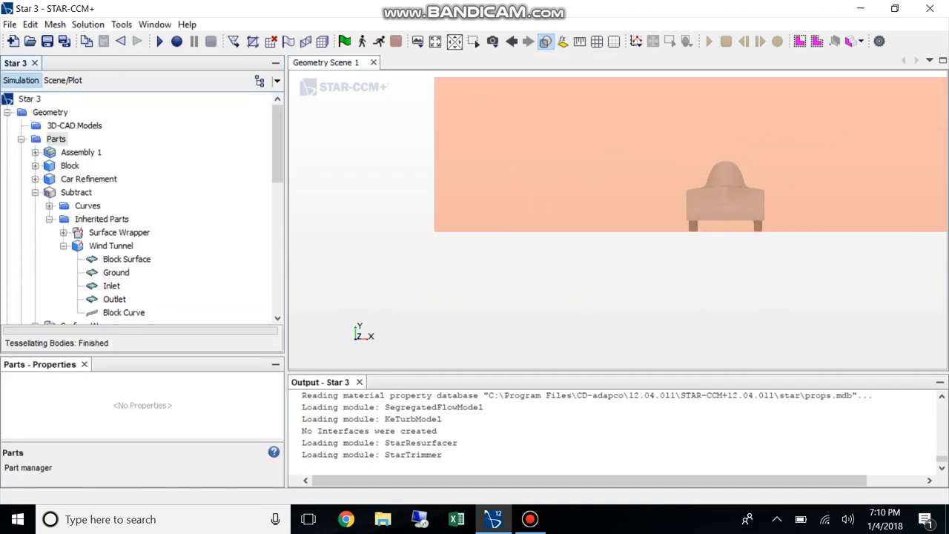
Rename the new Block part as Wake Refinement
right_click(70, 165)
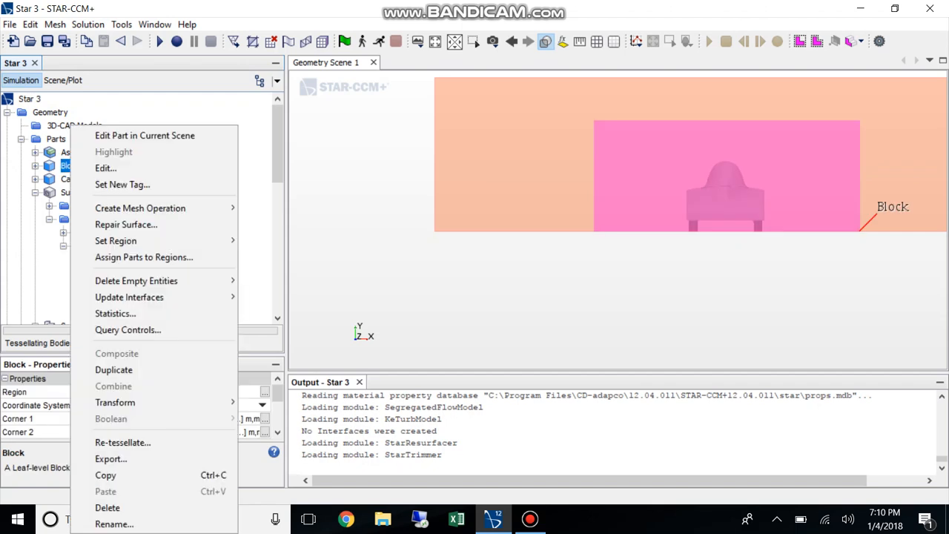
left_click(132, 521)
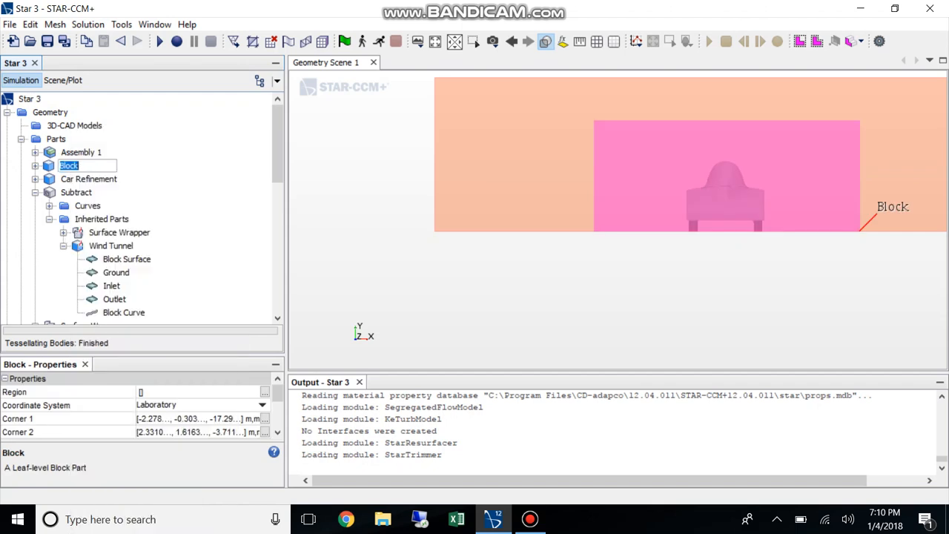
type("Wake Refinement")
key("Return")
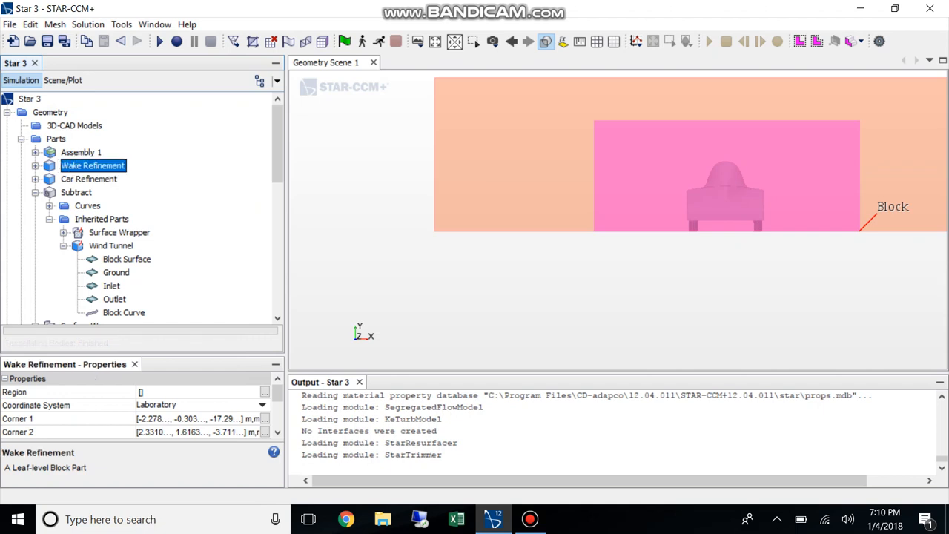
scroll(140, 208, "down", 5)
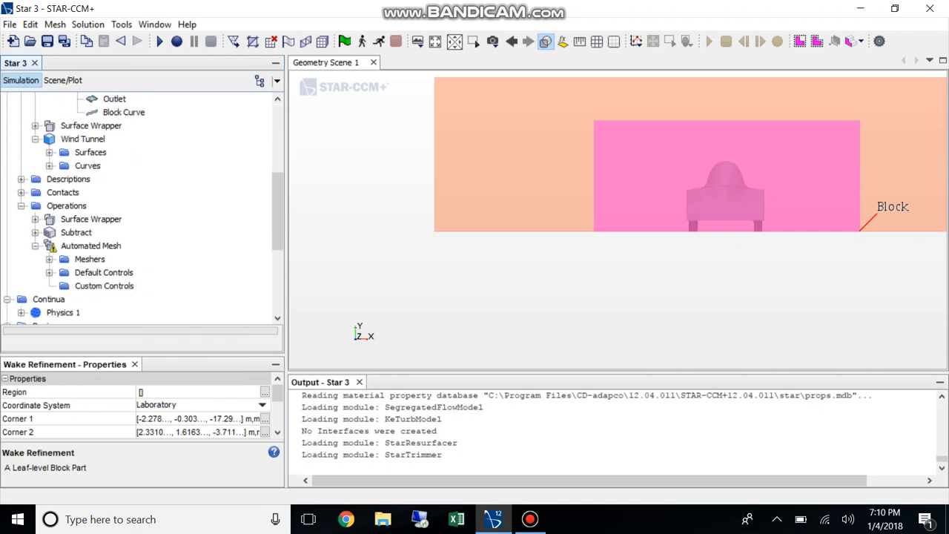
scroll(141, 208, "down", 2)
left_click(83, 207)
right_click(83, 209)
mouse_move(113, 217)
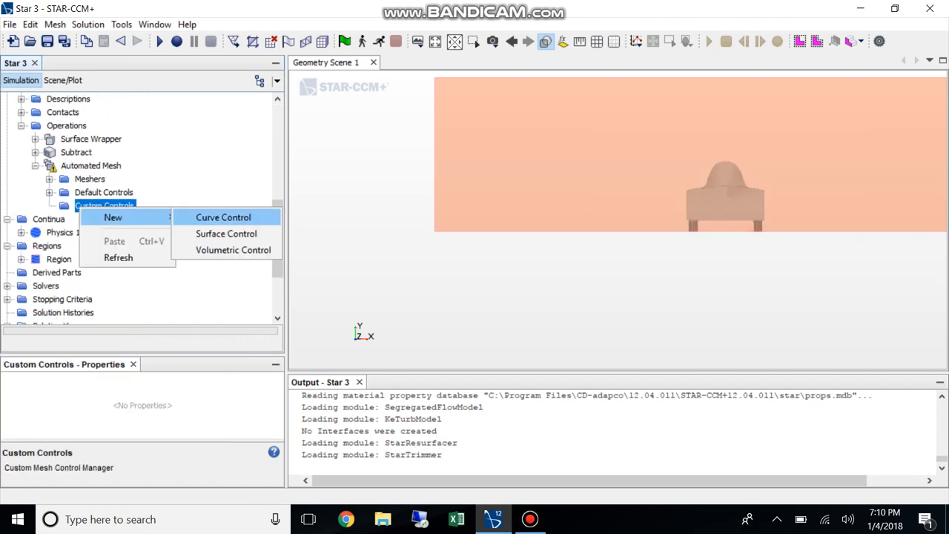
left_click(233, 250)
left_click(50, 206)
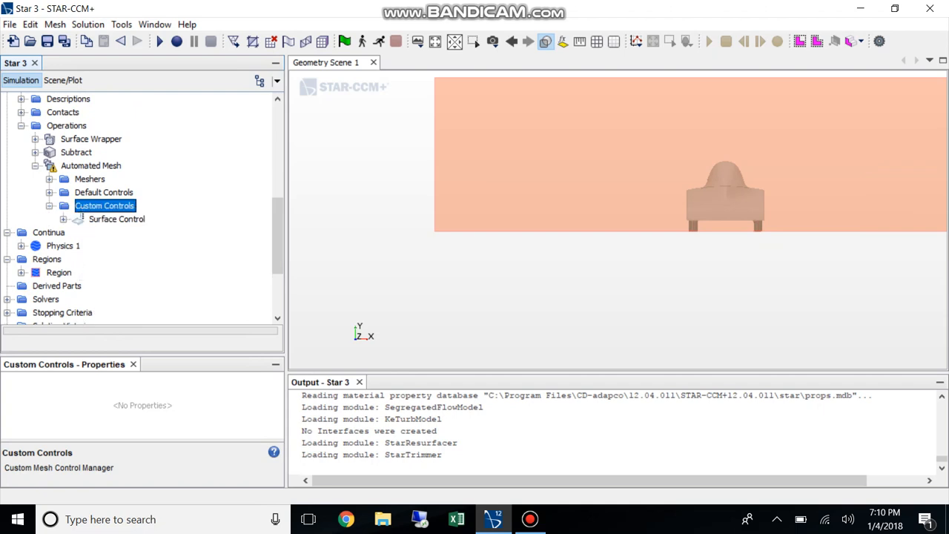
left_click(64, 220)
left_click(107, 219)
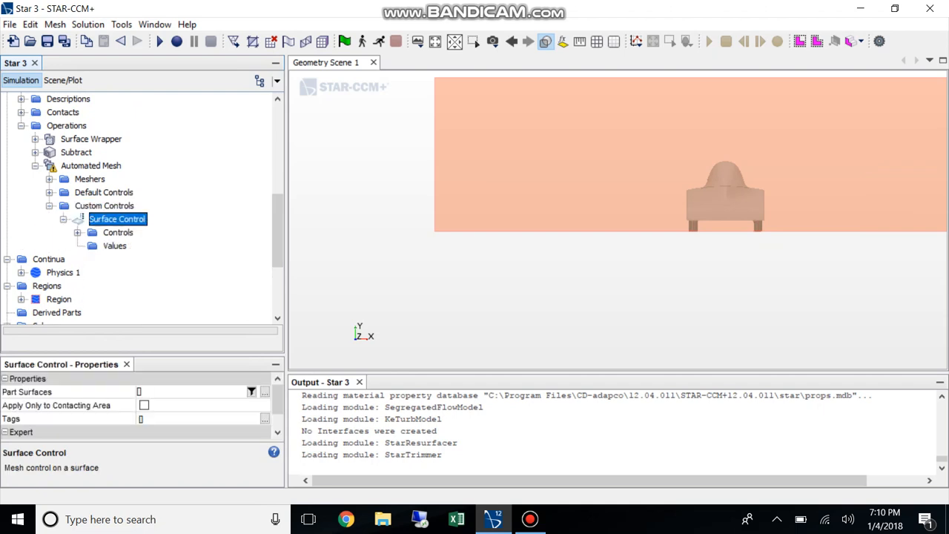
left_click(265, 393)
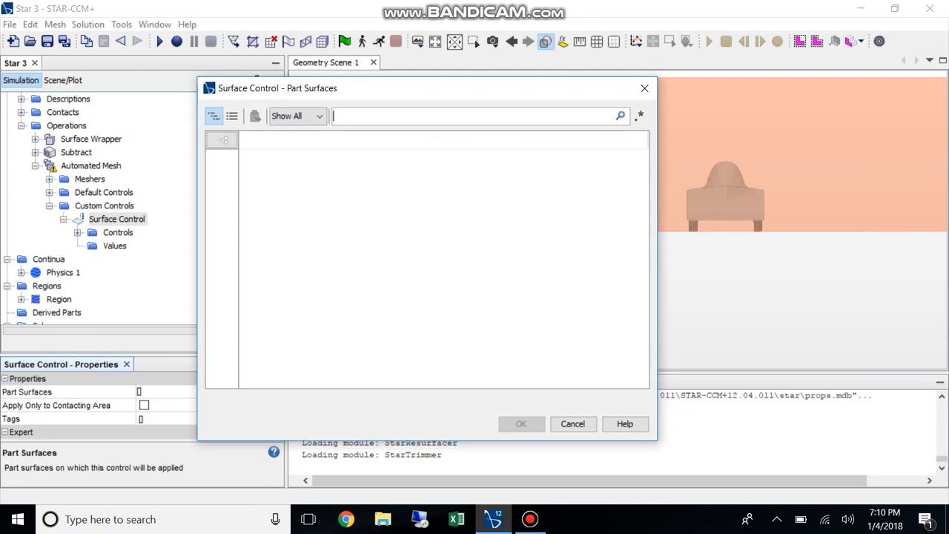
left_click(574, 424)
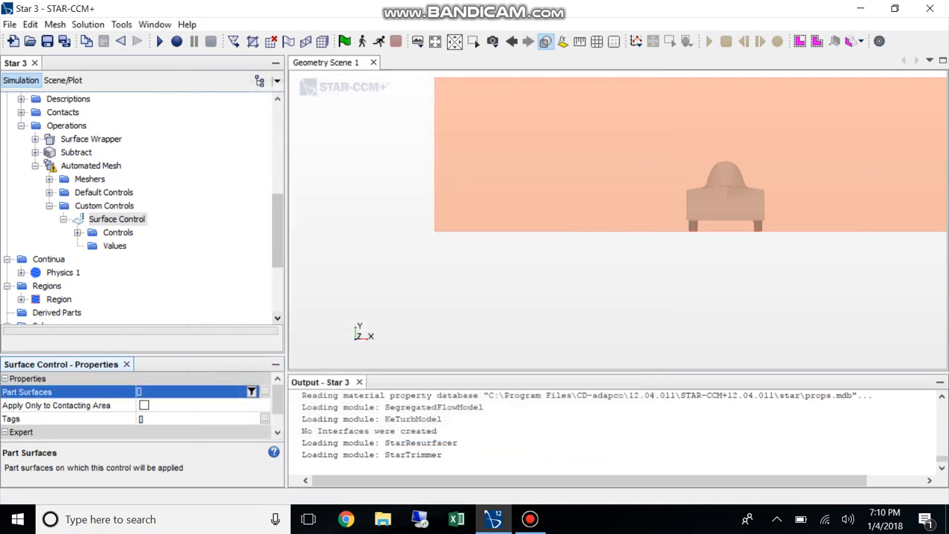
left_click(117, 219)
left_click(265, 393)
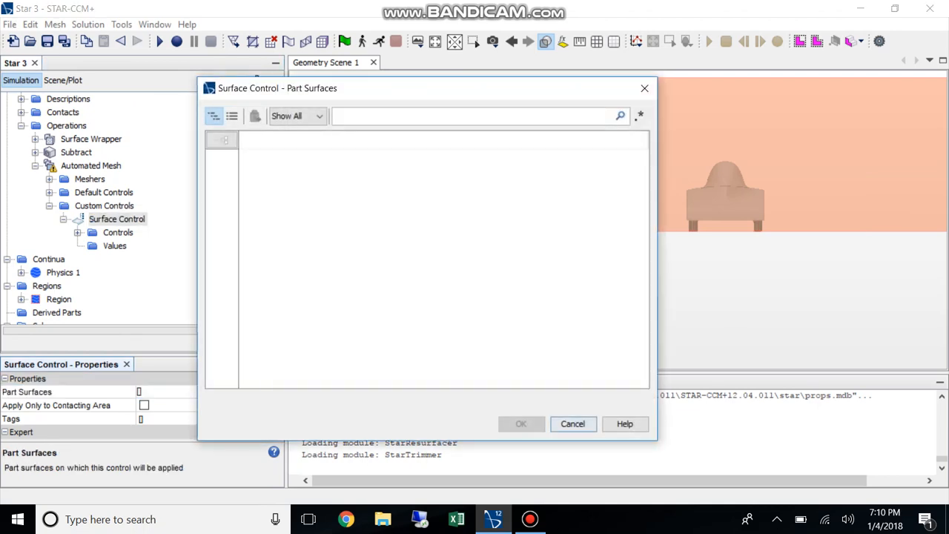
left_click(574, 424)
left_click(117, 220)
key("Delete")
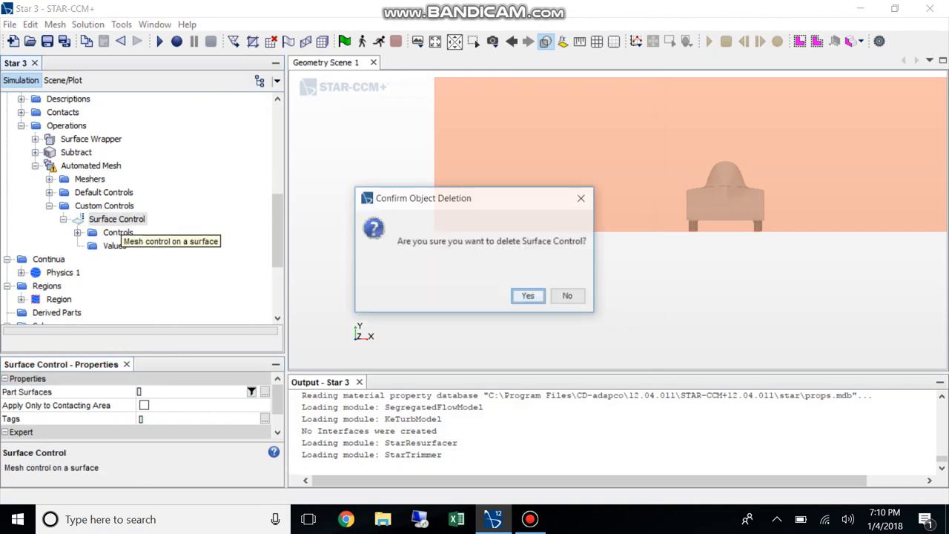
key("Return")
Add a volumetric custom control to the Automated Mesh operation and assign the Car Refinement part to it
right_click(107, 206)
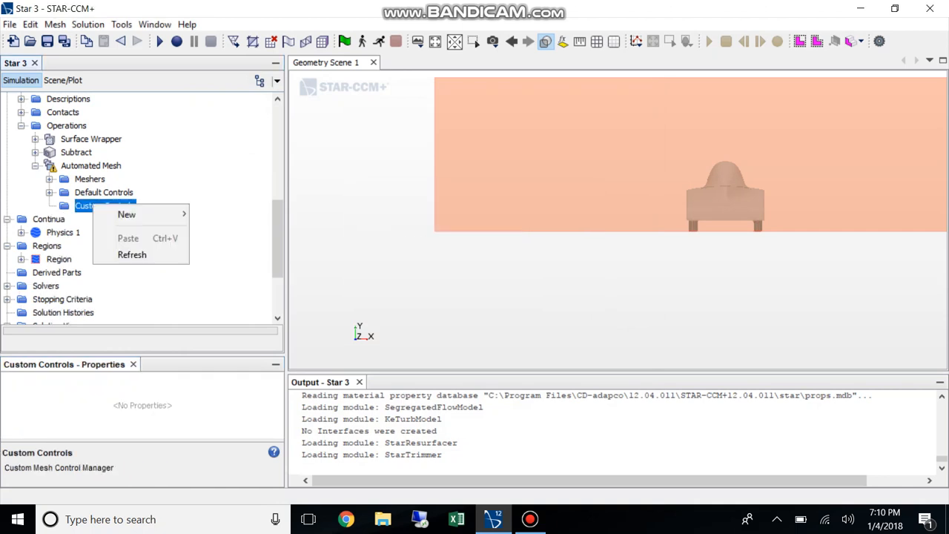
mouse_move(126, 212)
left_click(245, 246)
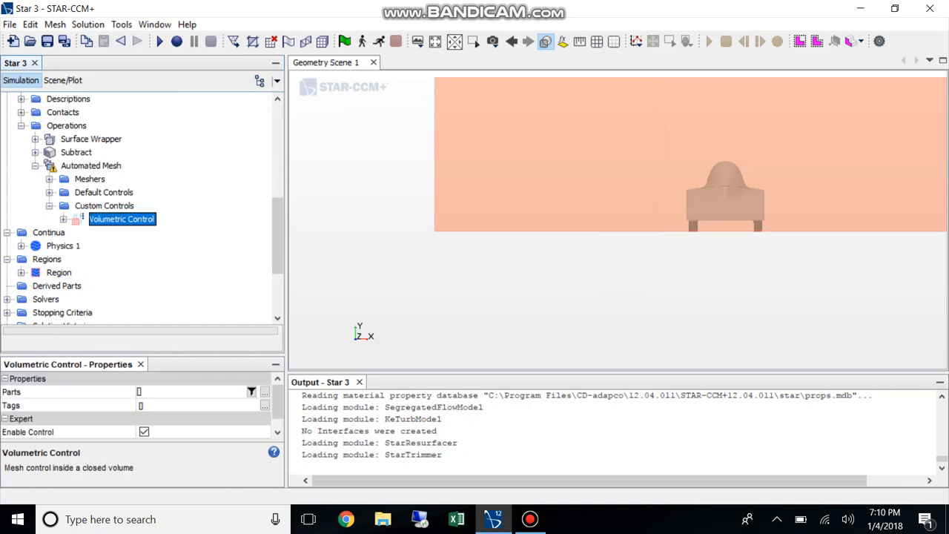
left_click(264, 392)
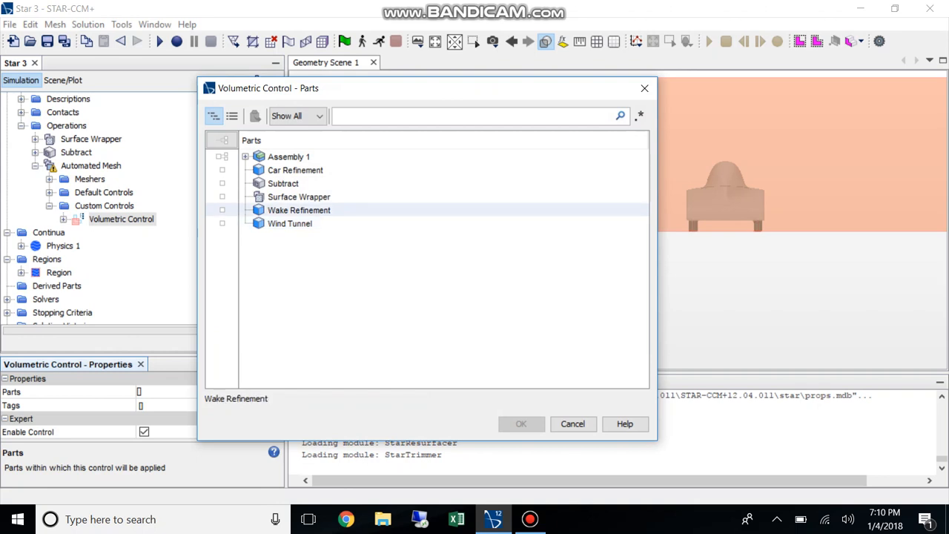
left_click(222, 210)
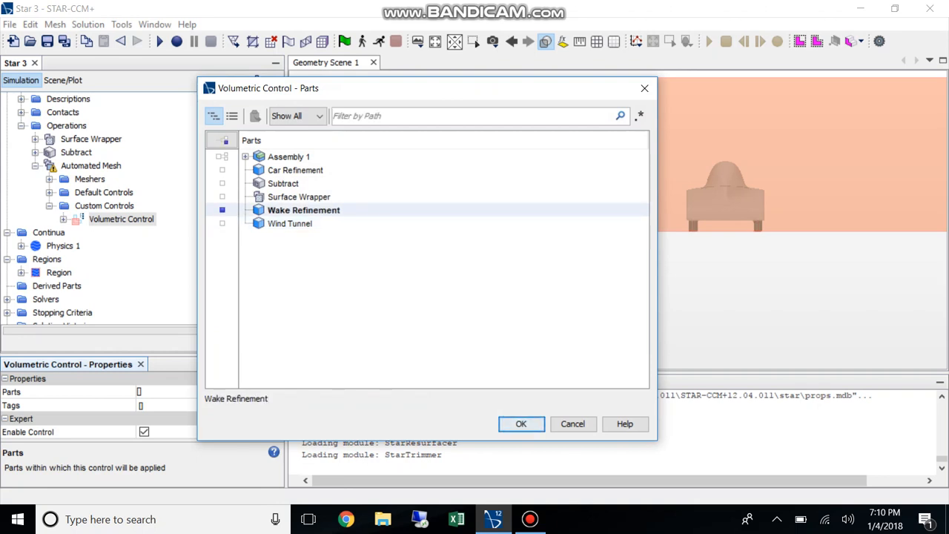
left_click(222, 210)
left_click(222, 170)
left_click(521, 423)
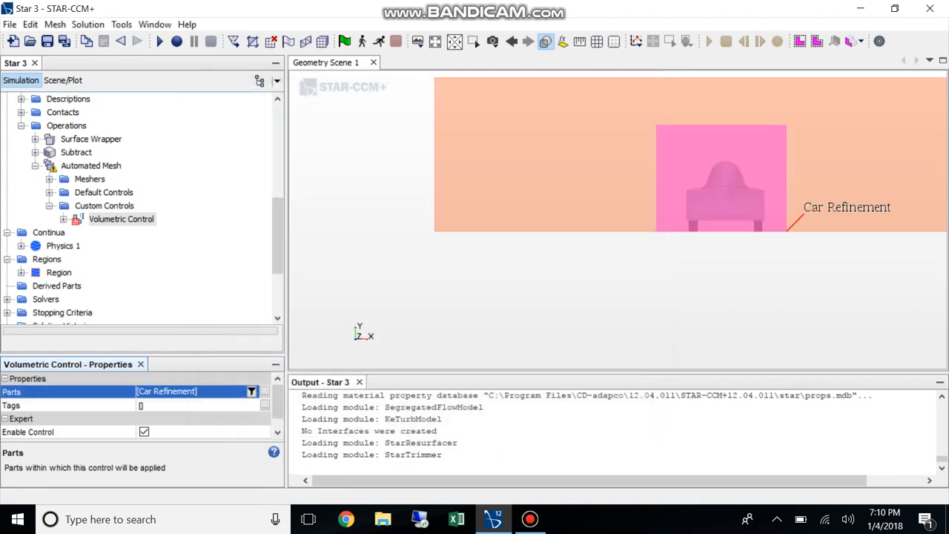
Enable custom surface remesher size, trimmer isotropic size, number of prism layers and prism total thickness for the car's volumetric control
left_click(64, 218)
left_click(78, 232)
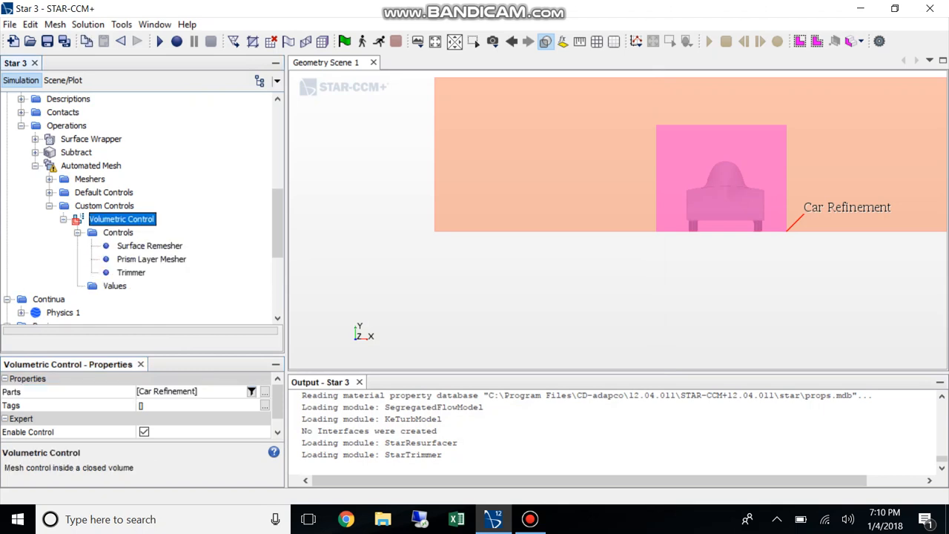
left_click(150, 246)
left_click(150, 392)
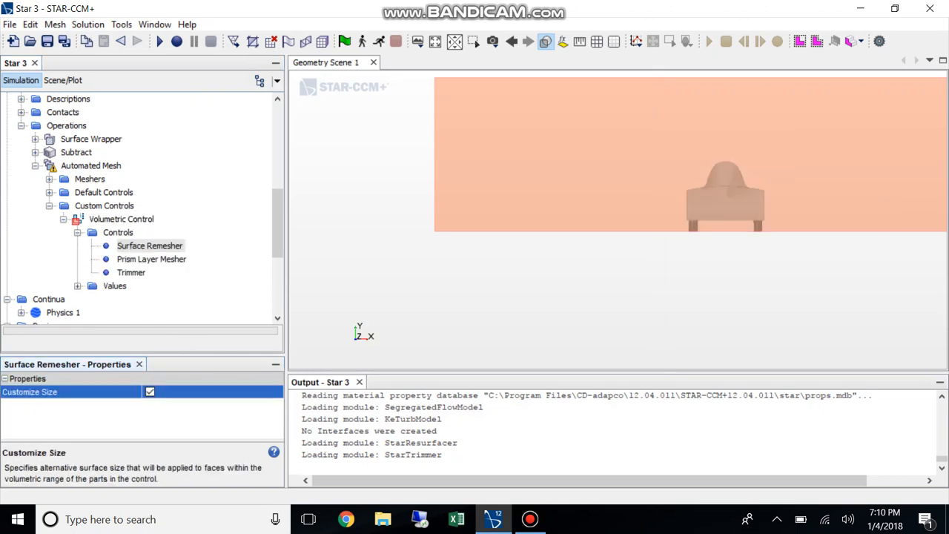
left_click(131, 273)
left_click(150, 392)
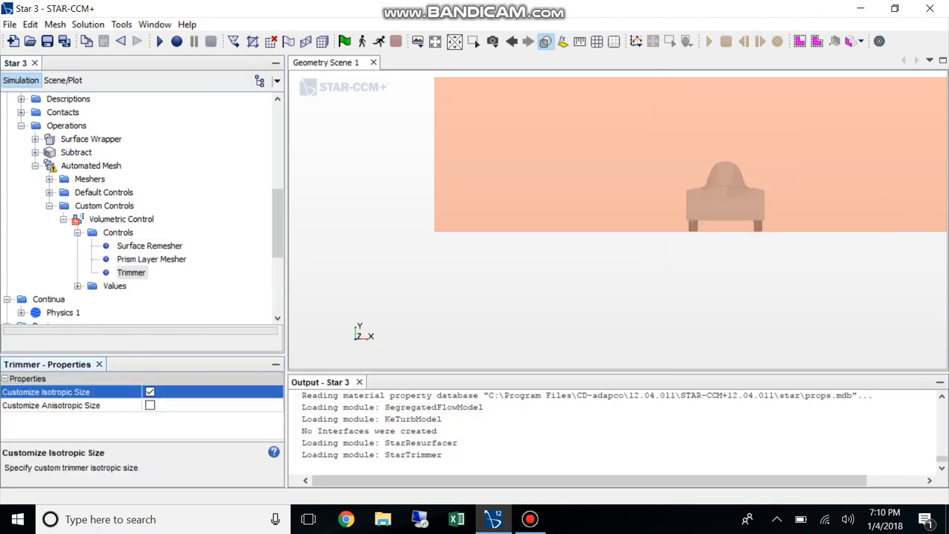
left_click(151, 260)
left_click(150, 392)
left_click(150, 406)
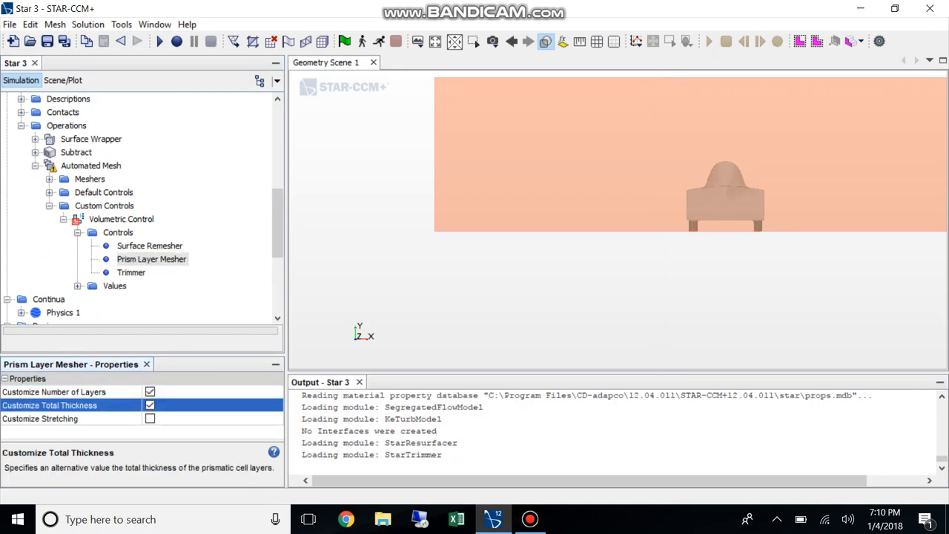
Set the car volumetric control's custom size to an absolute size of 0.025 m
left_click(78, 286)
left_click(138, 299)
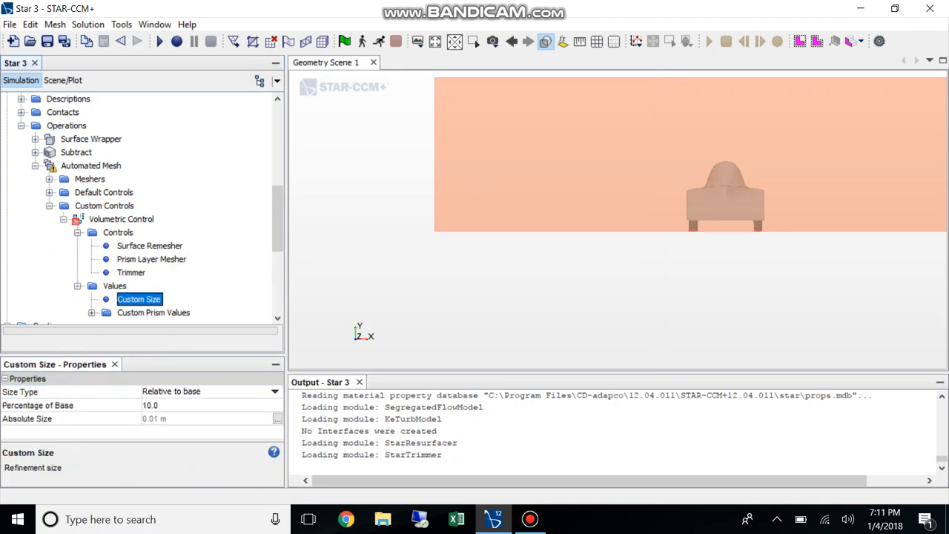
left_click(193, 392)
left_click(172, 418)
left_click(172, 419)
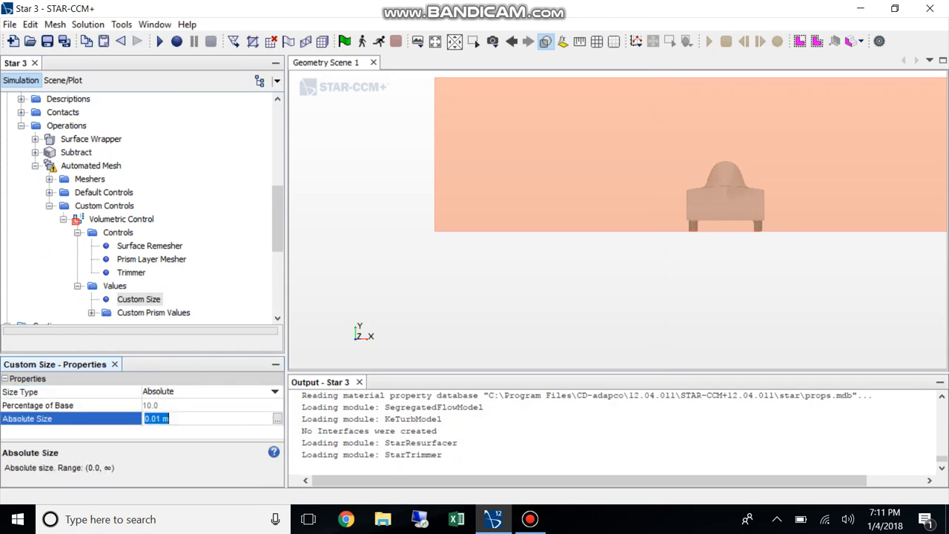
left_click(162, 419)
key("BackSpace")
key("BackSpace")
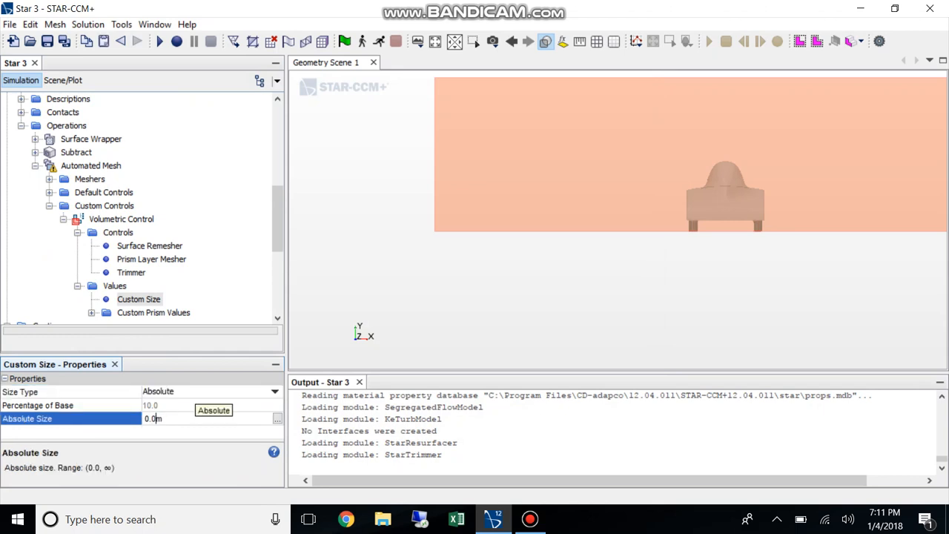
type("25")
key("Return")
Set the number of prism layers to 11 in the car volumetric control's custom prism values
left_click(154, 313)
scroll(154, 313, "down", 1)
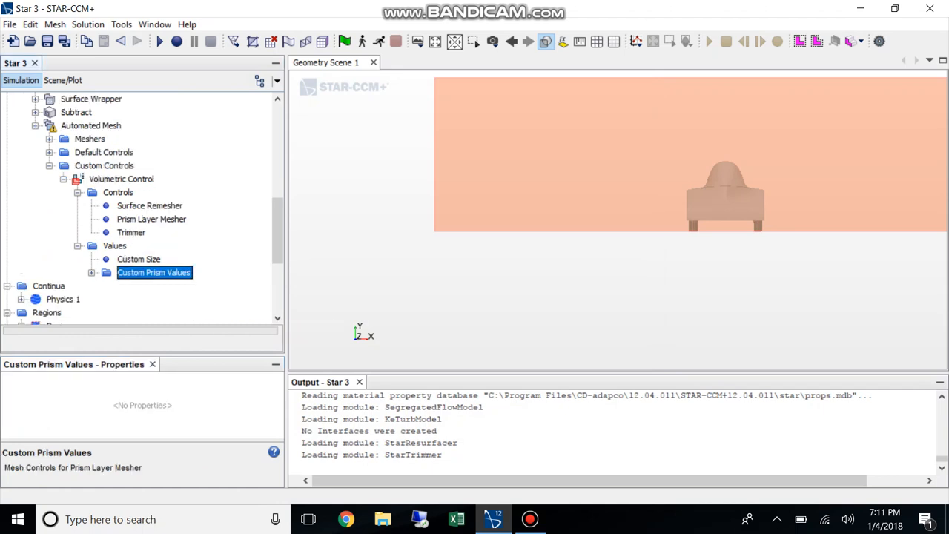
left_click(92, 272)
left_click(138, 259)
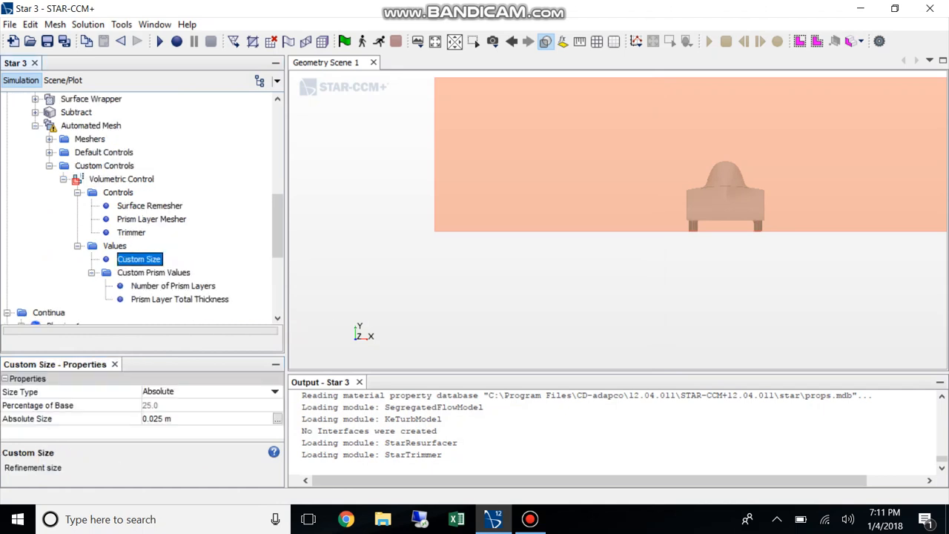
left_click(174, 287)
double_click(154, 273)
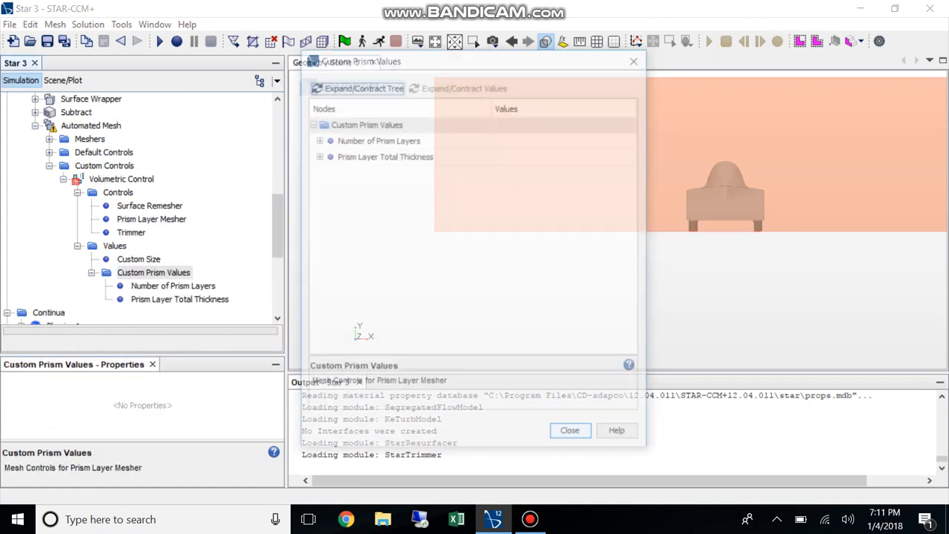
left_click(573, 435)
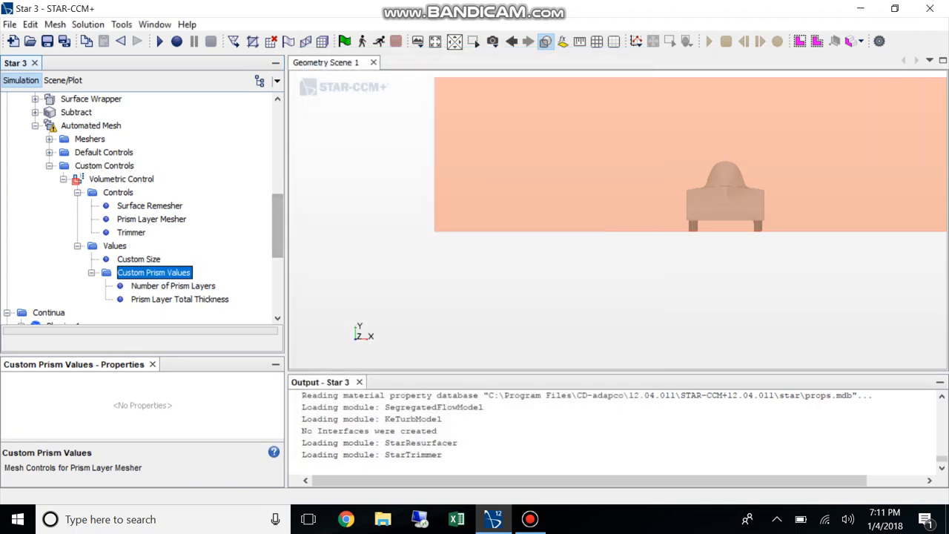
left_click(173, 286)
left_click(178, 392)
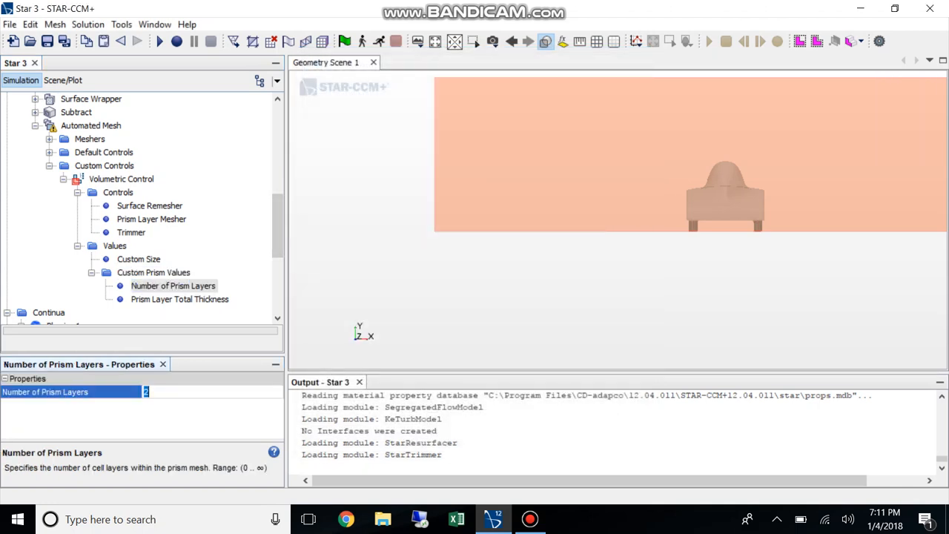
type("1")
key("Return")
type("1")
key("Return")
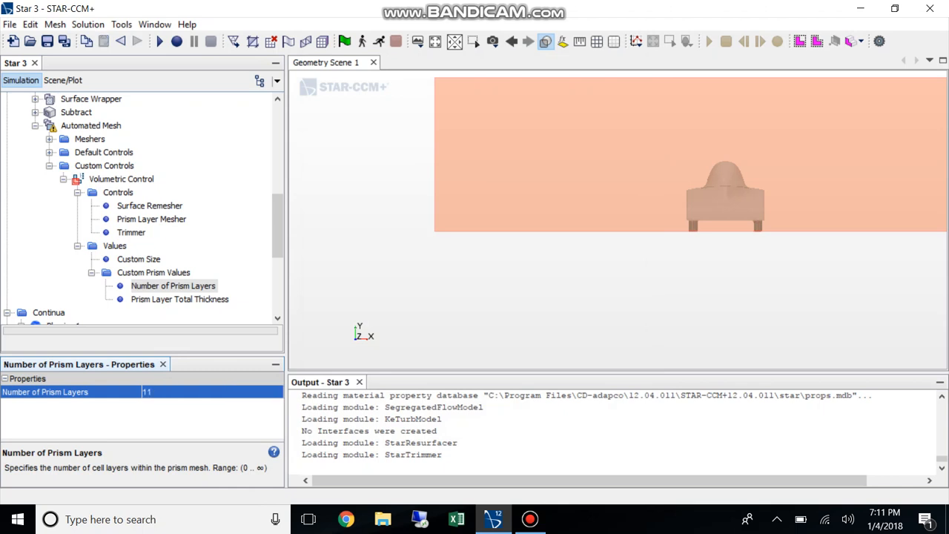
Set the car volumetric control's prism layer total thickness to an absolute size of 0.04 m
left_click(180, 299)
left_click(207, 391)
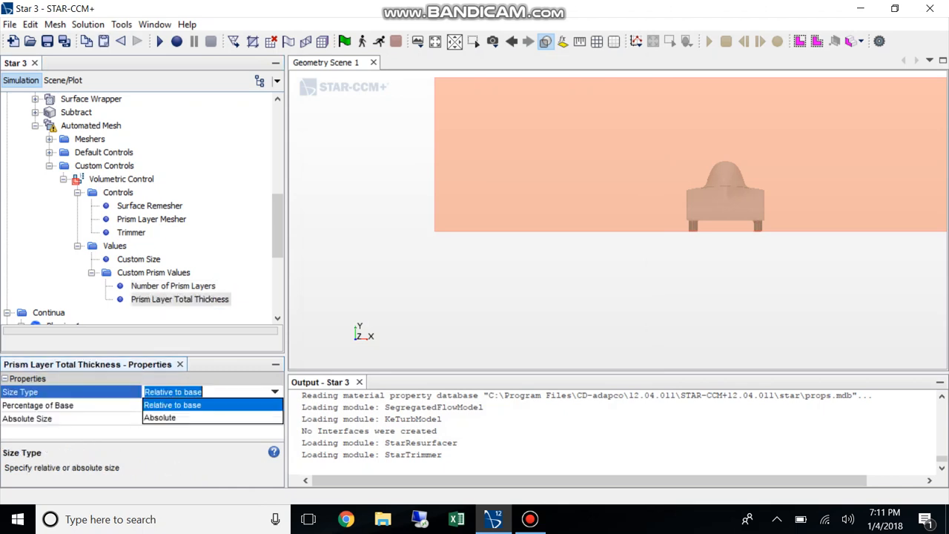
left_click(193, 417)
left_click(193, 419)
type(".04n")
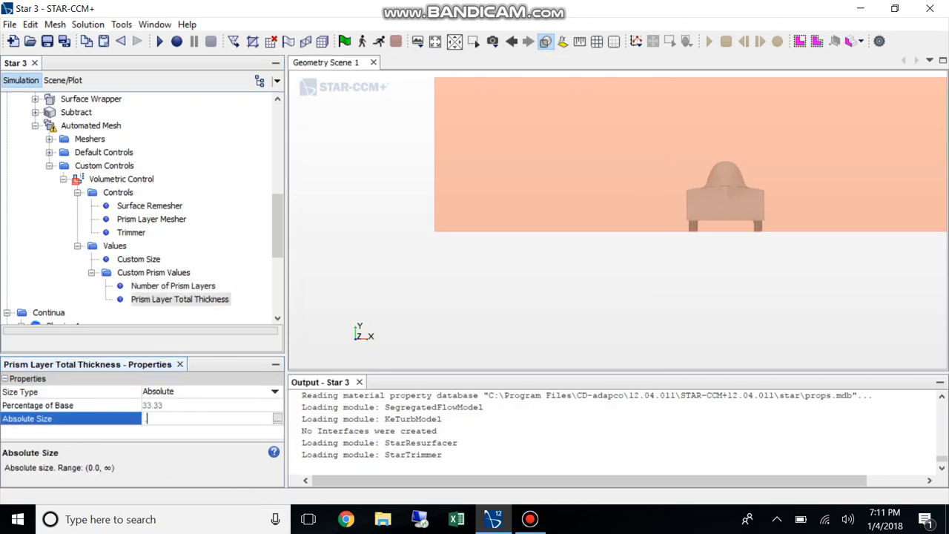
key("BackSpace")
type("m")
key("Return")
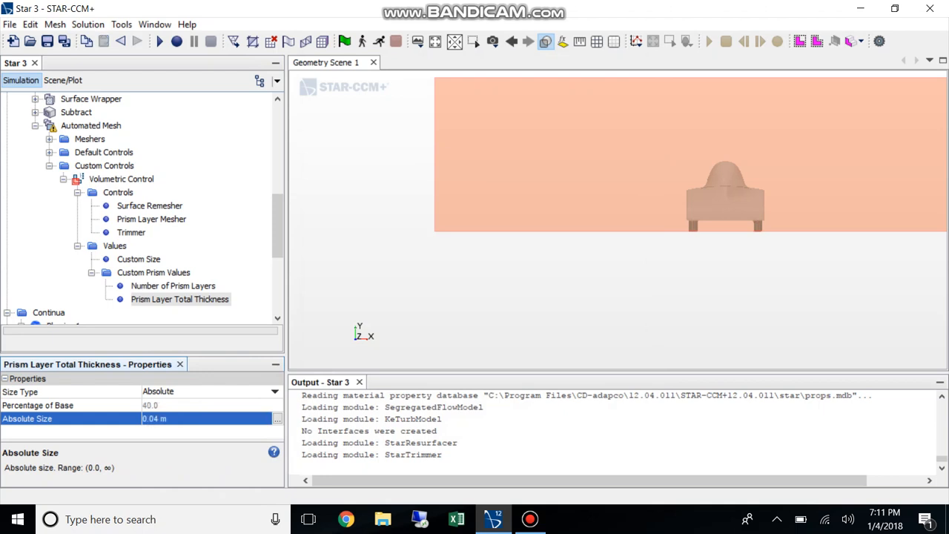
Add a second volumetric custom control and assign the Wake Refinement part to it
left_click(104, 165)
right_click(118, 167)
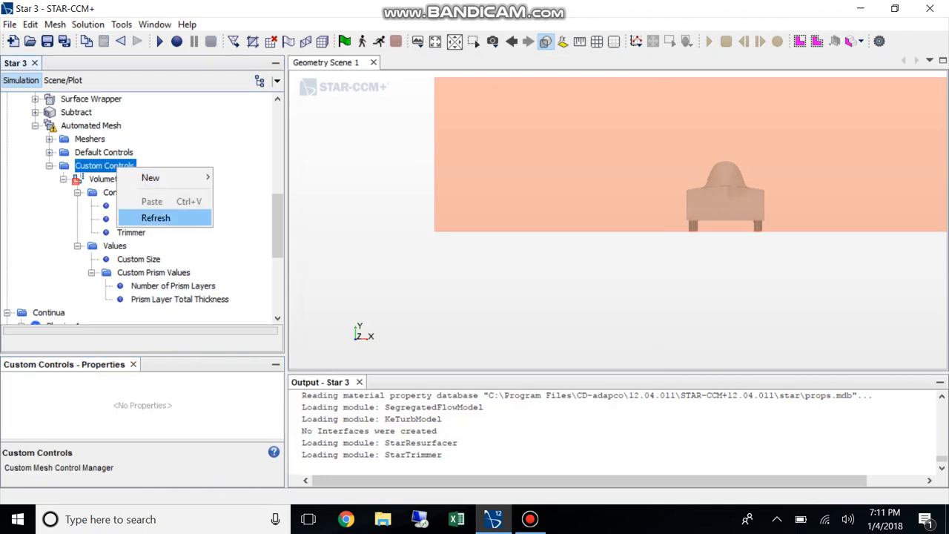
mouse_move(152, 178)
left_click(271, 210)
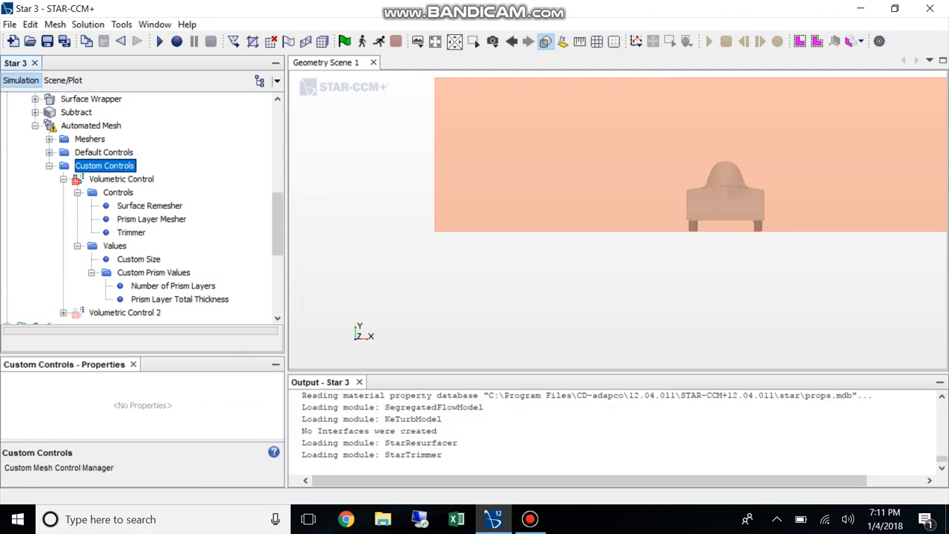
left_click(125, 312)
left_click(278, 391)
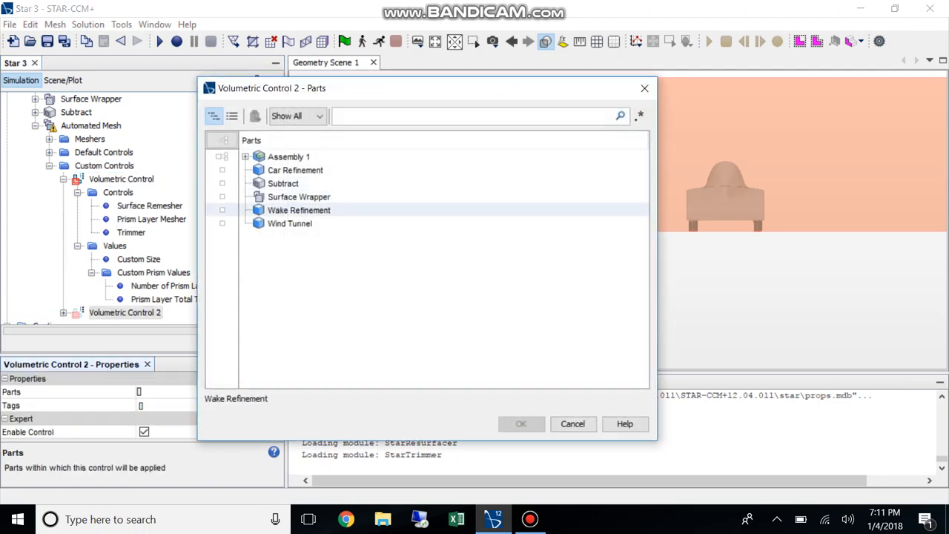
left_click(222, 210)
left_click(520, 423)
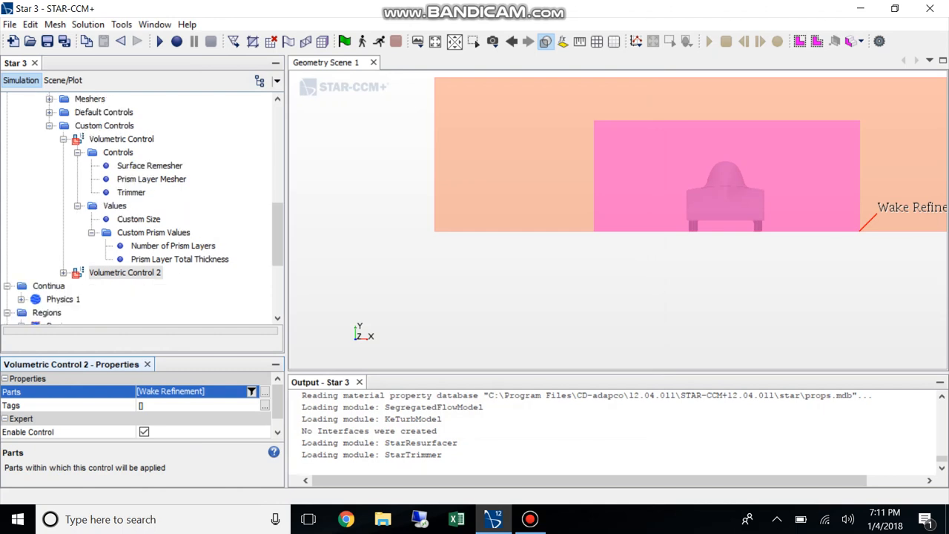
Enable custom surface remesher size and custom trimmer isotropic size for the wake's volumetric control
left_click(124, 273)
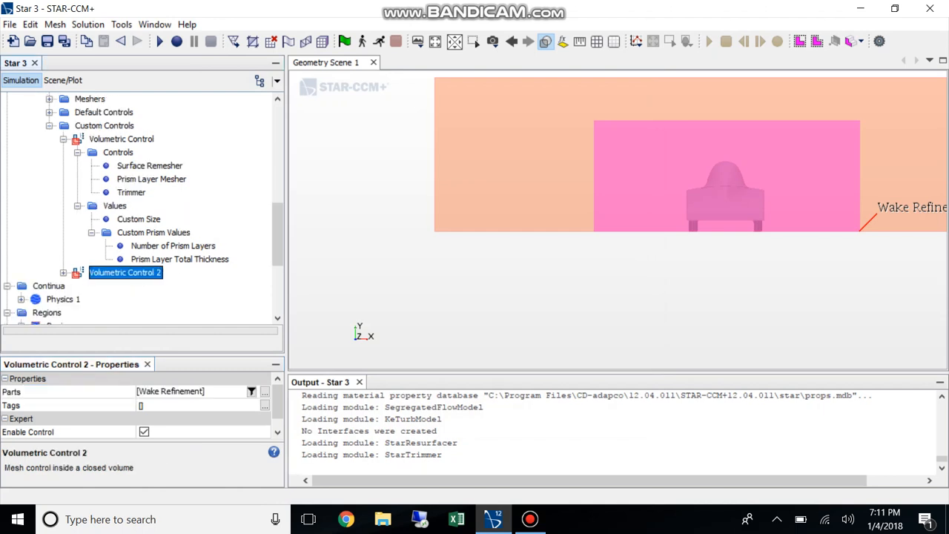
left_click(63, 273)
left_click(77, 286)
left_click(150, 291)
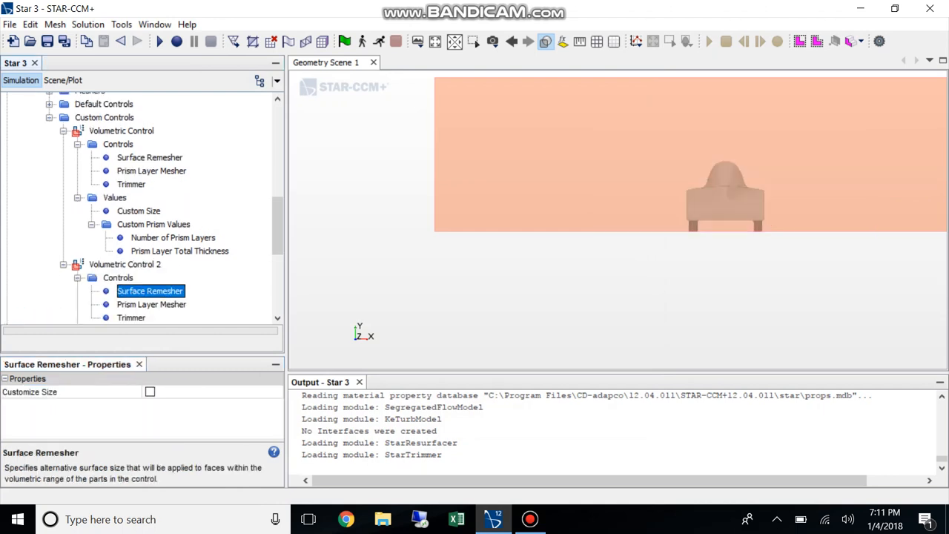
left_click(149, 391)
left_click(131, 318)
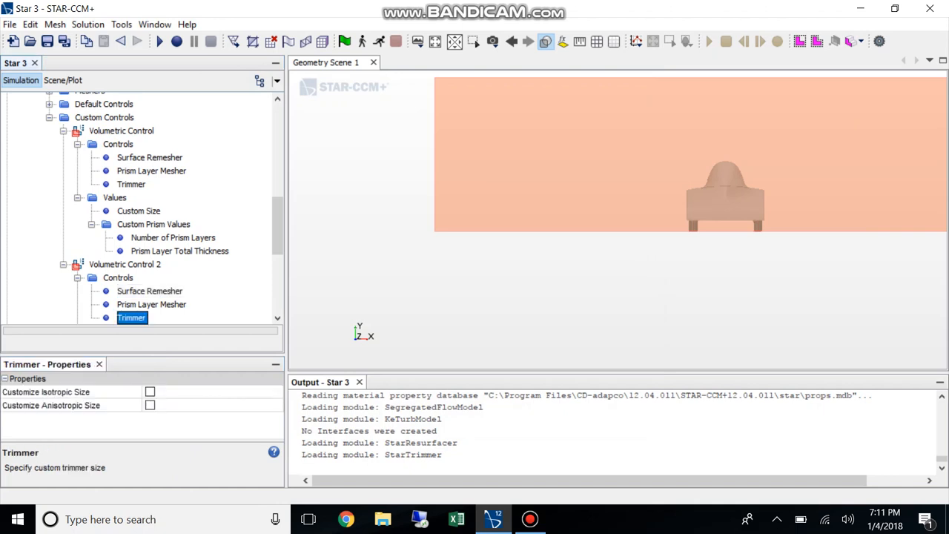
left_click(150, 392)
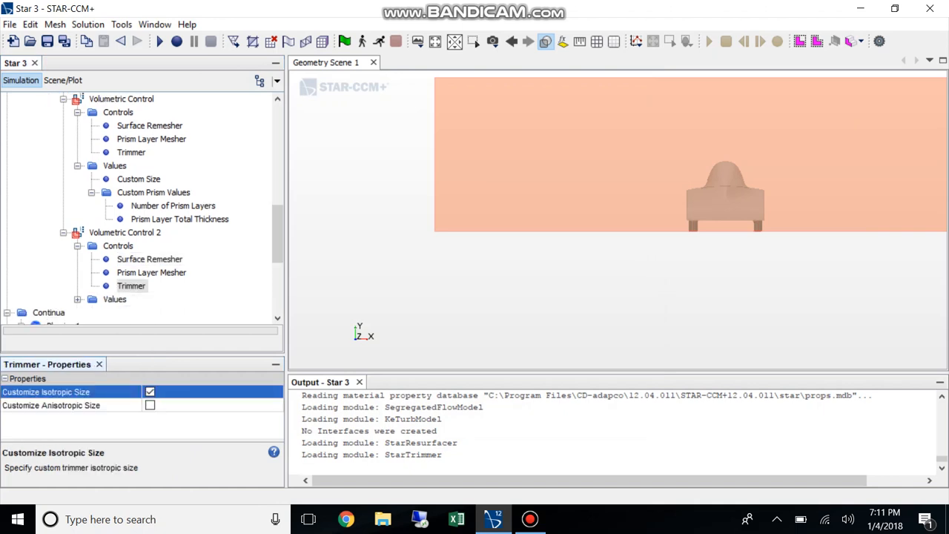
left_click(132, 286)
Set the wake volumetric control's custom size to an absolute size of 0.05 m
left_click(77, 299)
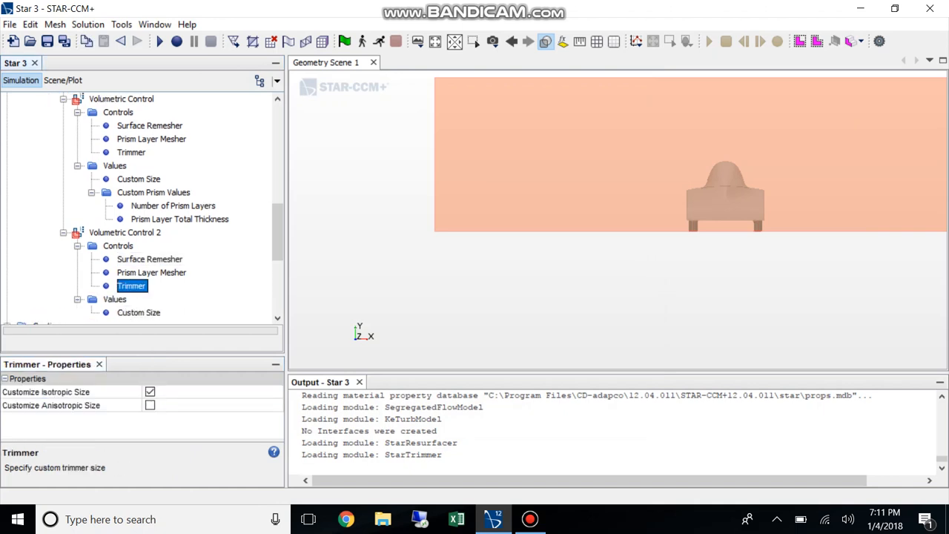
left_click(139, 313)
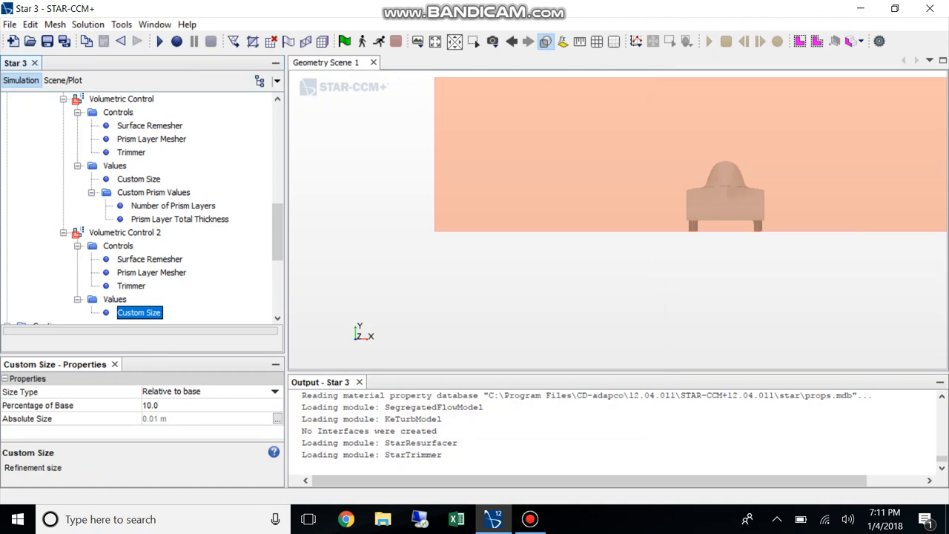
left_click(208, 391)
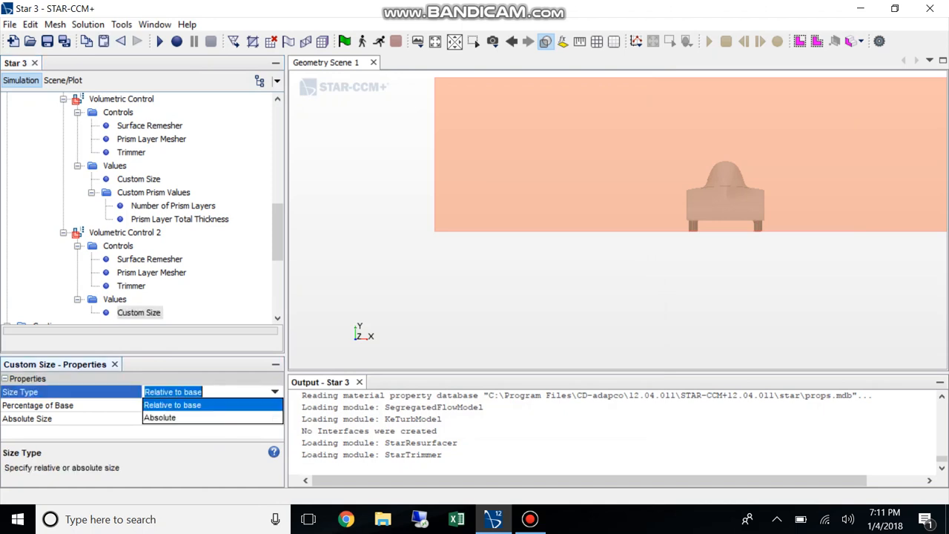
left_click(166, 417)
left_click(167, 419)
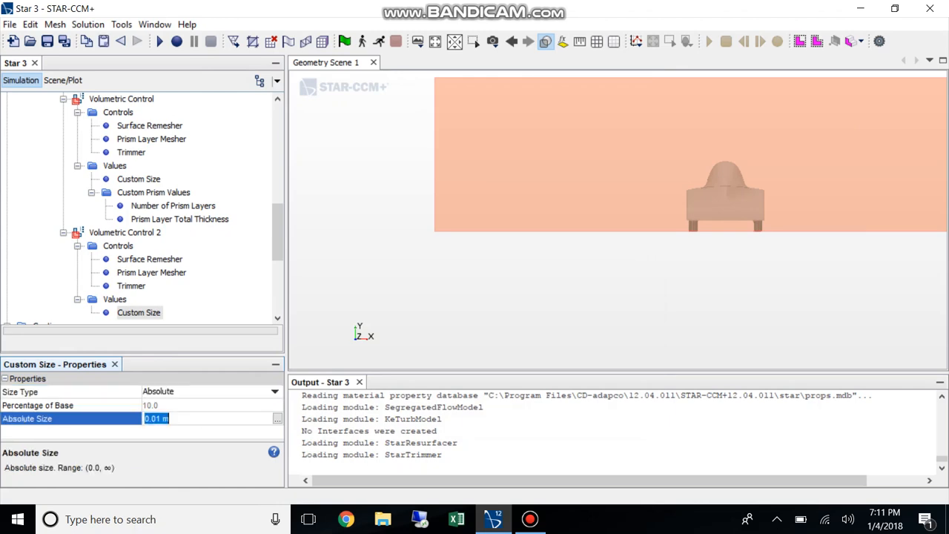
type(".05m")
left_click(529, 519)
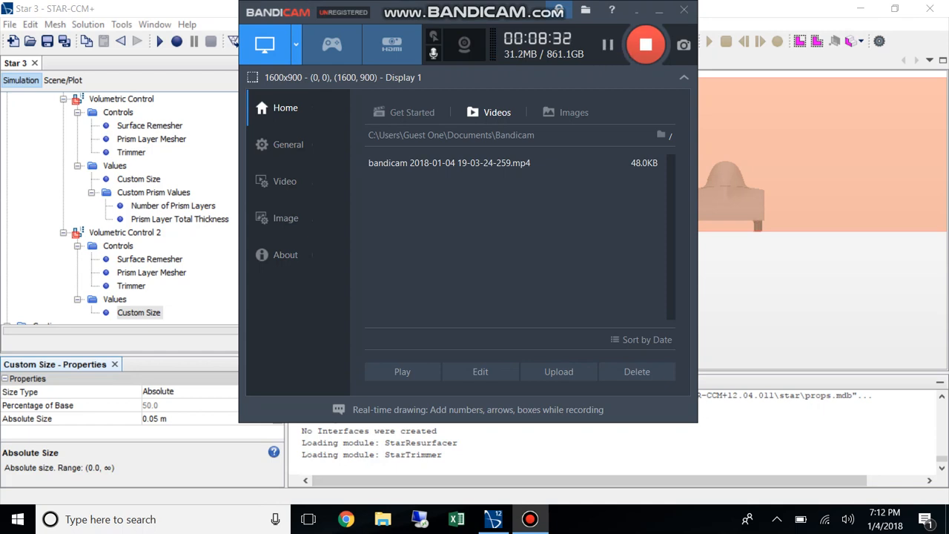
left_click(660, 10)
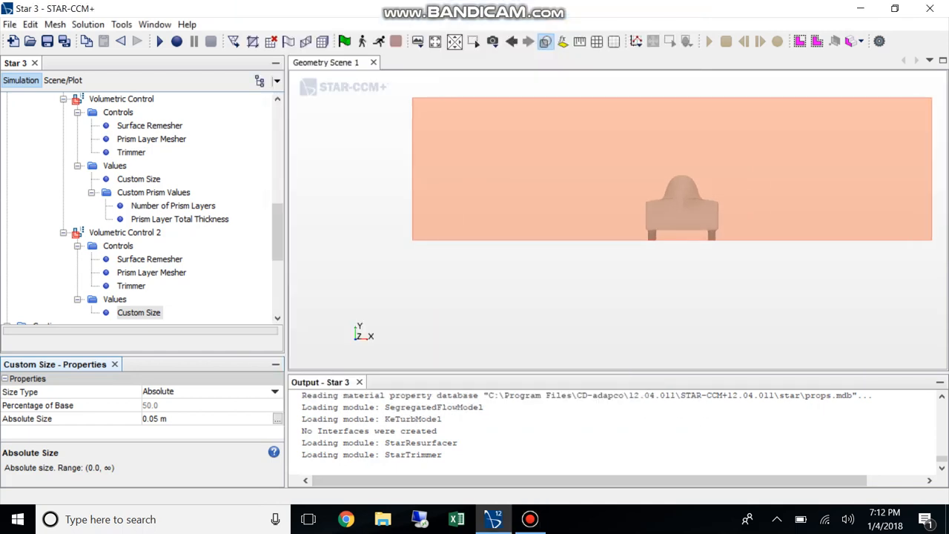
Add a surface control to the automated mesh's custom controls
scroll(141, 208, "down", 1)
left_click(139, 273)
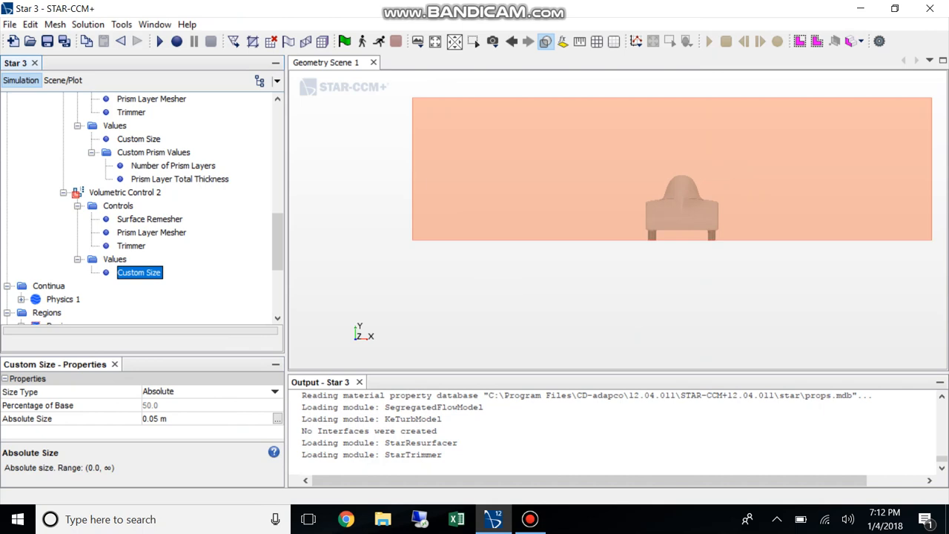
left_click(151, 233)
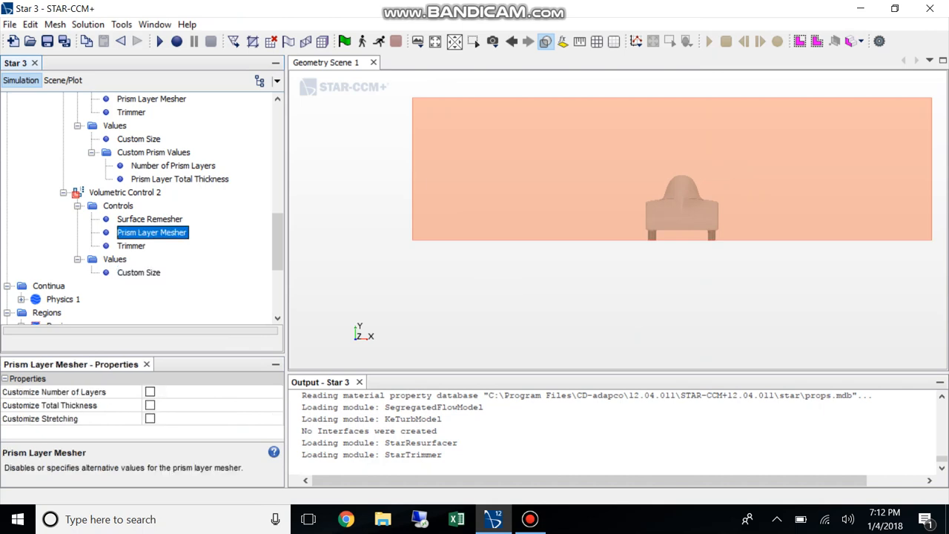
left_click(64, 192)
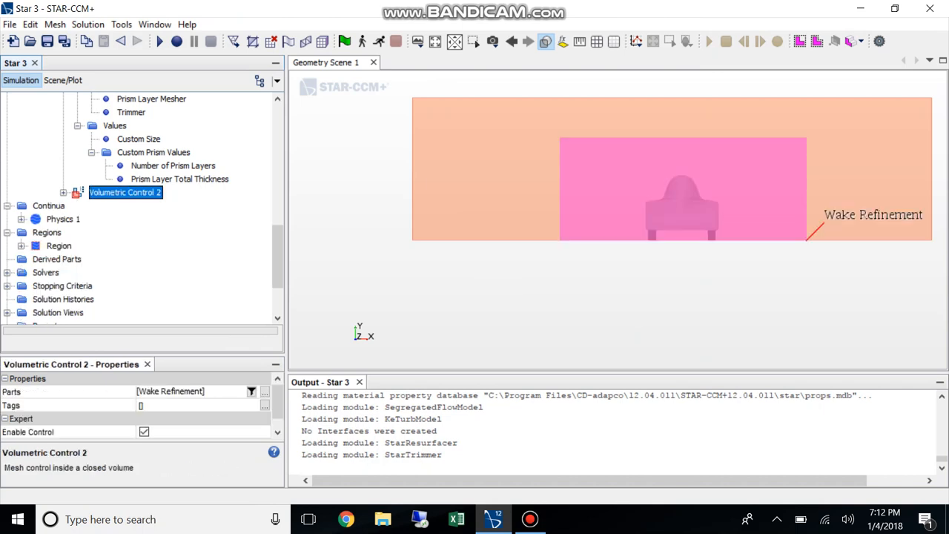
scroll(139, 209, "up", 4)
right_click(104, 205)
mouse_move(131, 216)
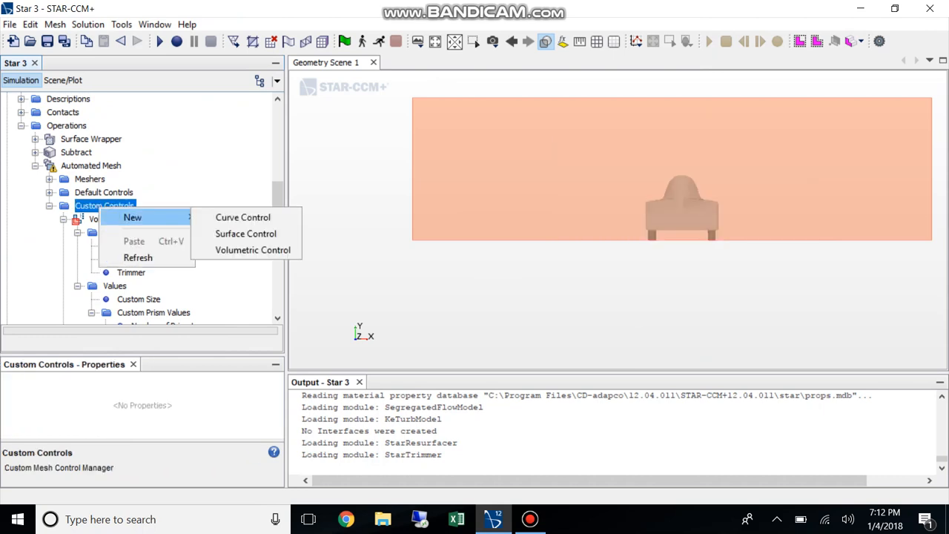
left_click(259, 233)
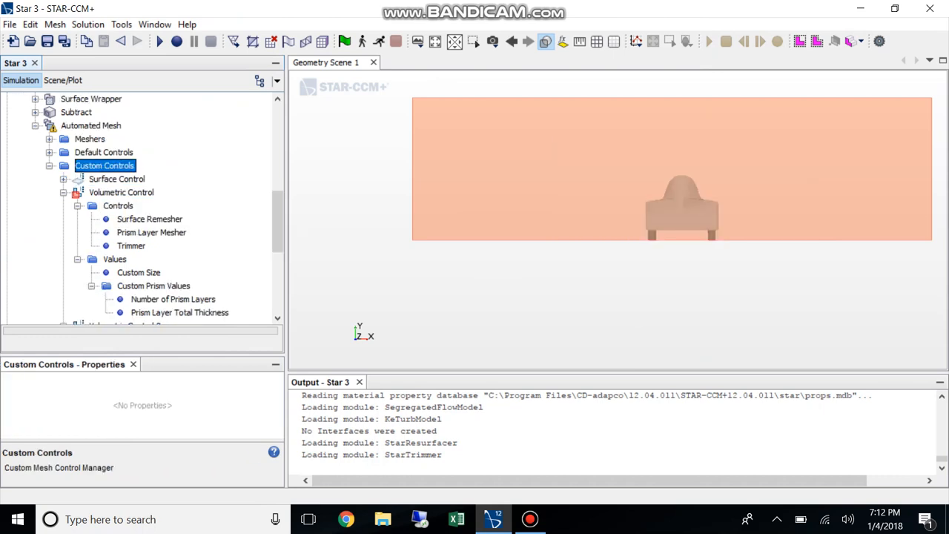
left_click(116, 178)
left_click(264, 391)
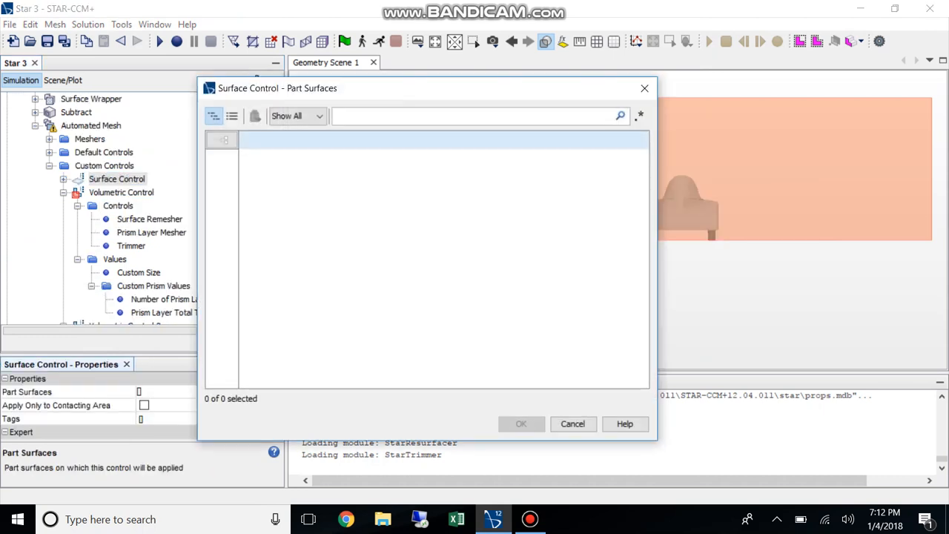
left_click(644, 89)
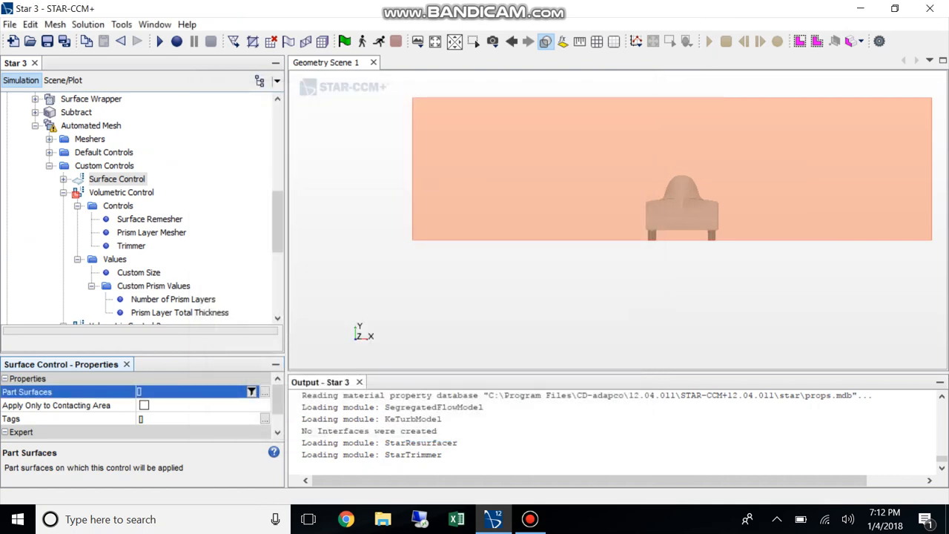
Assign the Subtract part as the input part of the Automated Mesh operation
left_click(91, 125)
scroll(141, 405, "down", 1)
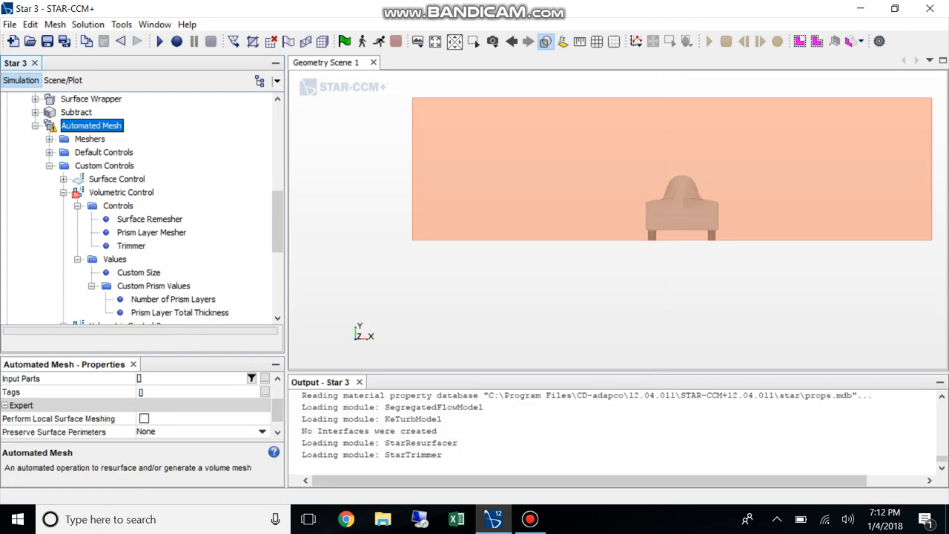
scroll(141, 405, "up", 1)
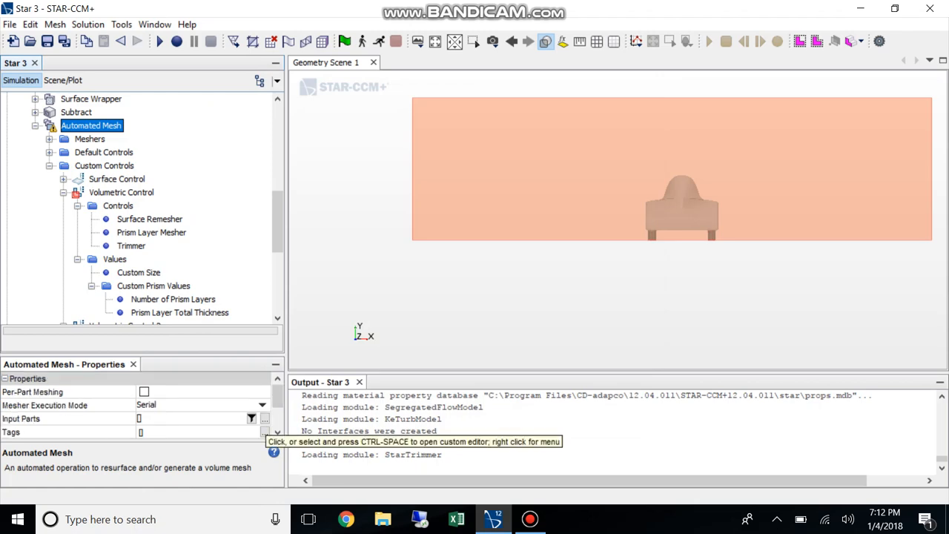
left_click(264, 419)
left_click(222, 183)
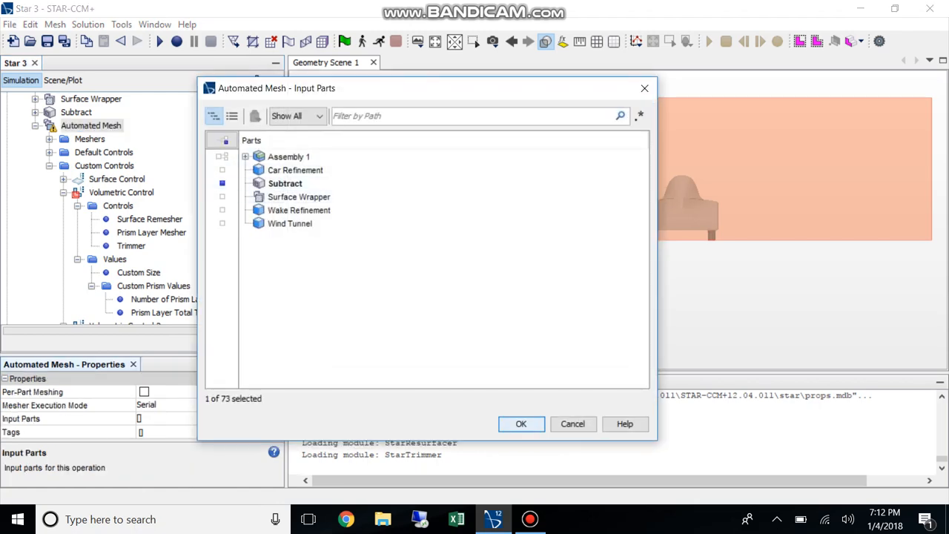
left_click(522, 424)
Assign the wind tunnel's Block Surface under Subtract to the custom surface control's part surfaces
scroll(141, 207, "down", 1)
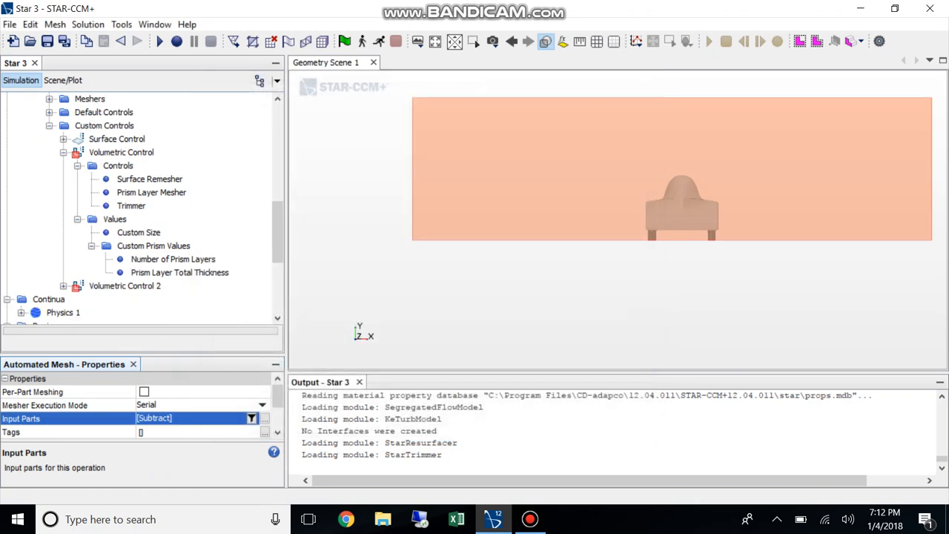
left_click(118, 139)
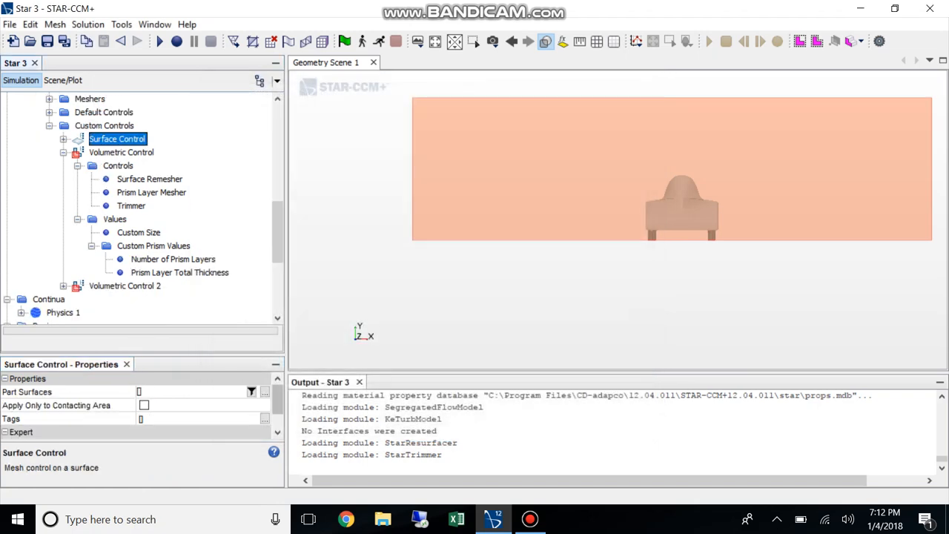
left_click(265, 392)
left_click(246, 158)
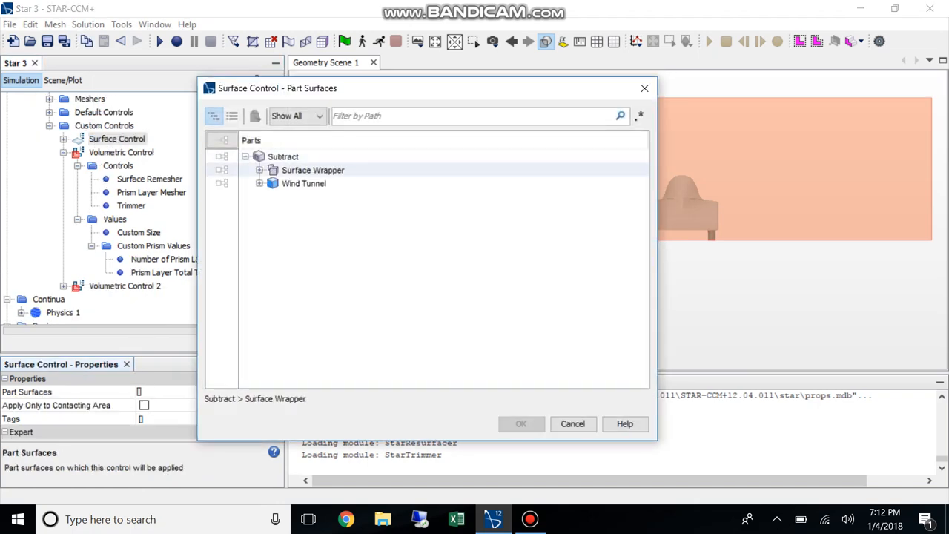
left_click(260, 183)
left_click(223, 196)
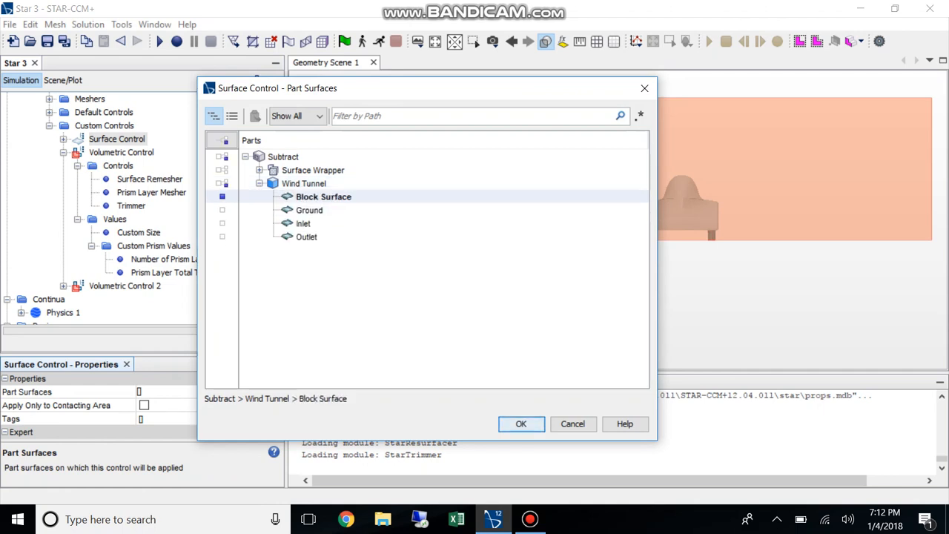
left_click(522, 424)
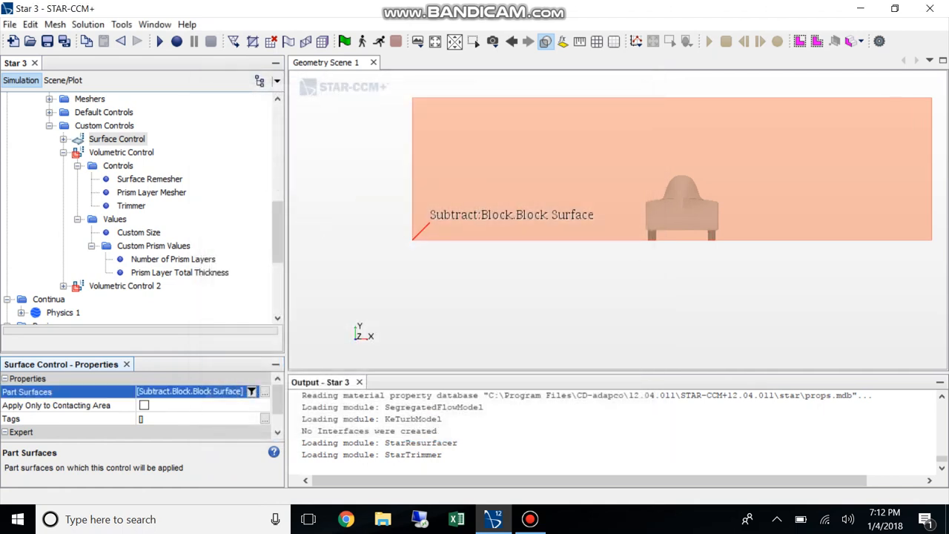
Disable prism layers in the custom surface control for the wind tunnel's block surface
left_click(63, 138)
left_click(118, 152)
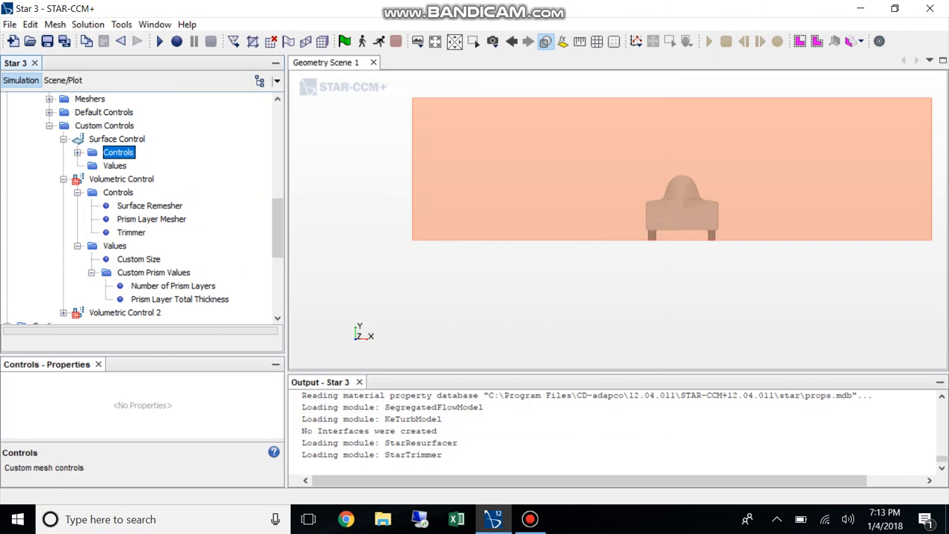
key("Right")
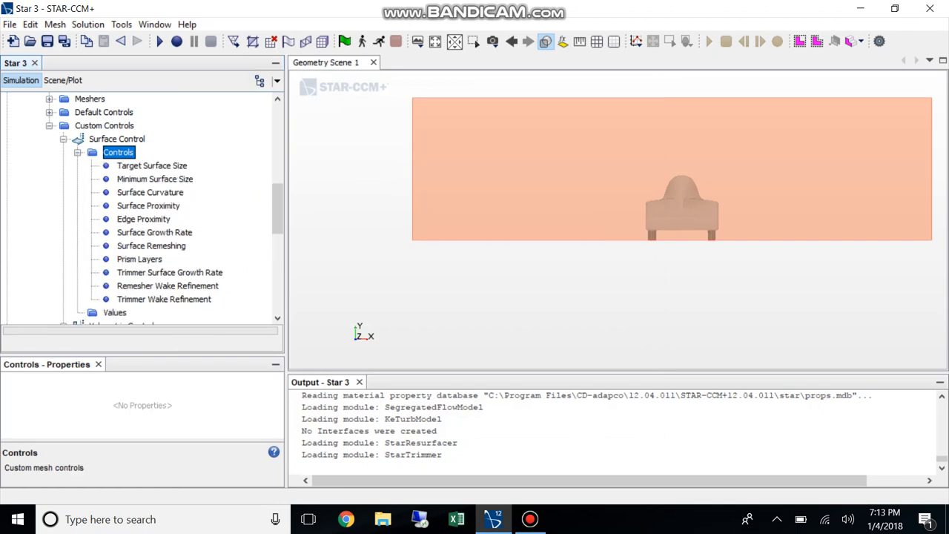
left_click(140, 260)
left_click(212, 391)
left_click(170, 430)
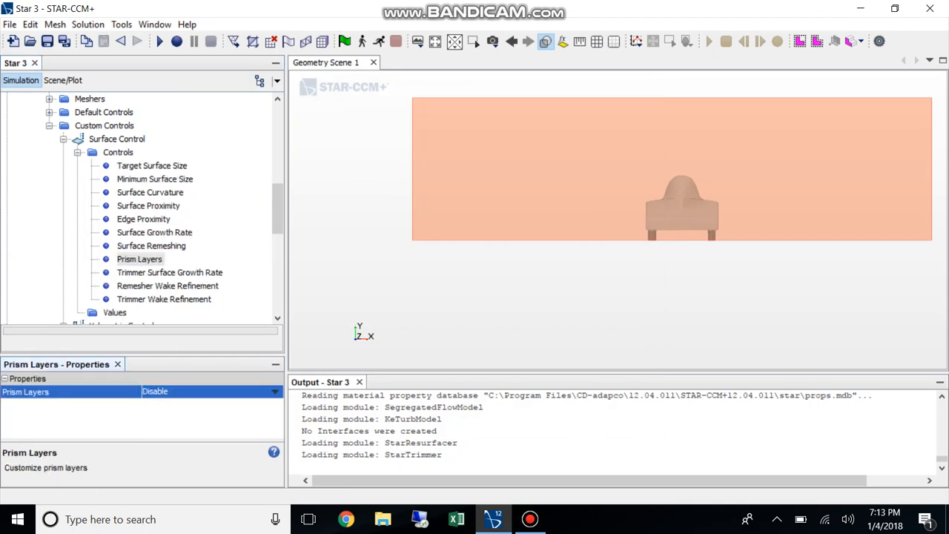
left_click(64, 140)
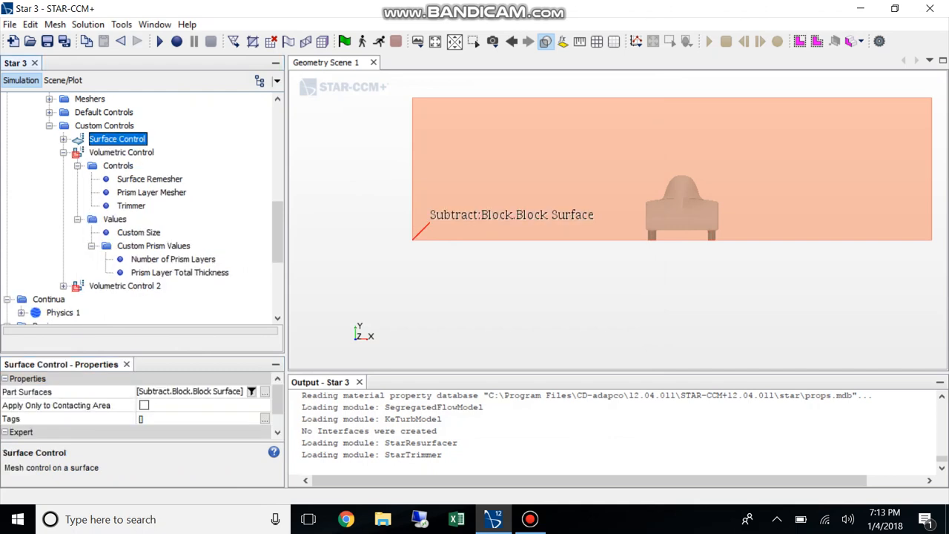
Execute the Automated Mesh operation to generate the surface and volume mesh
scroll(89, 185, "up", 2)
left_click(91, 166)
right_click(88, 168)
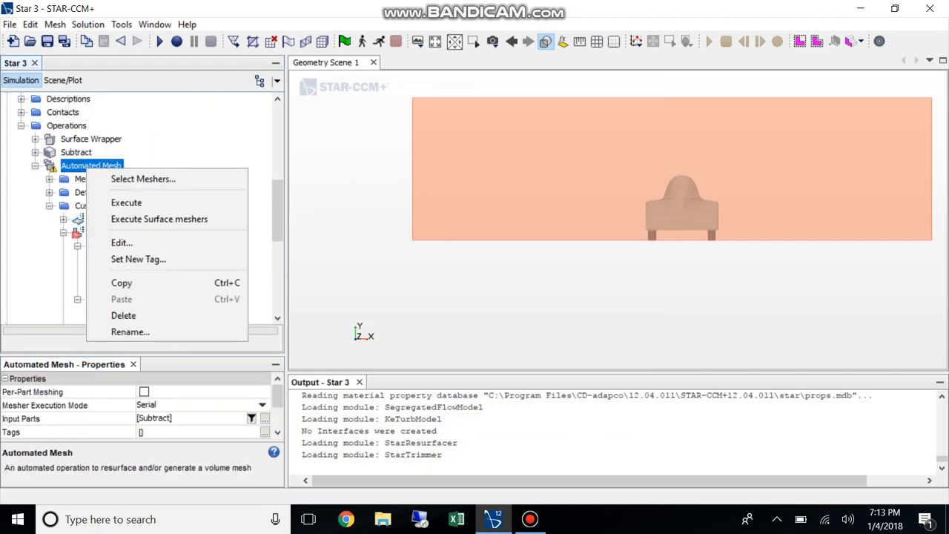
left_click(126, 202)
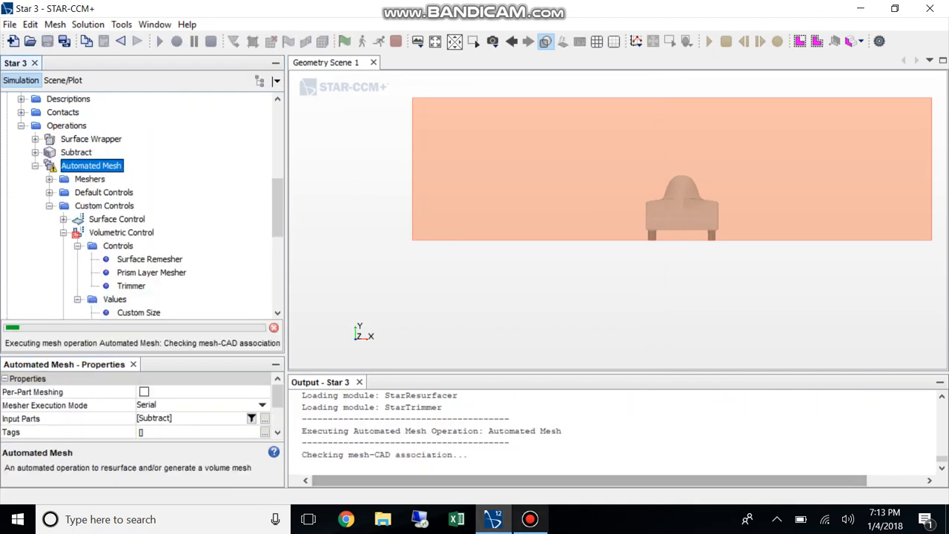
left_click(530, 519)
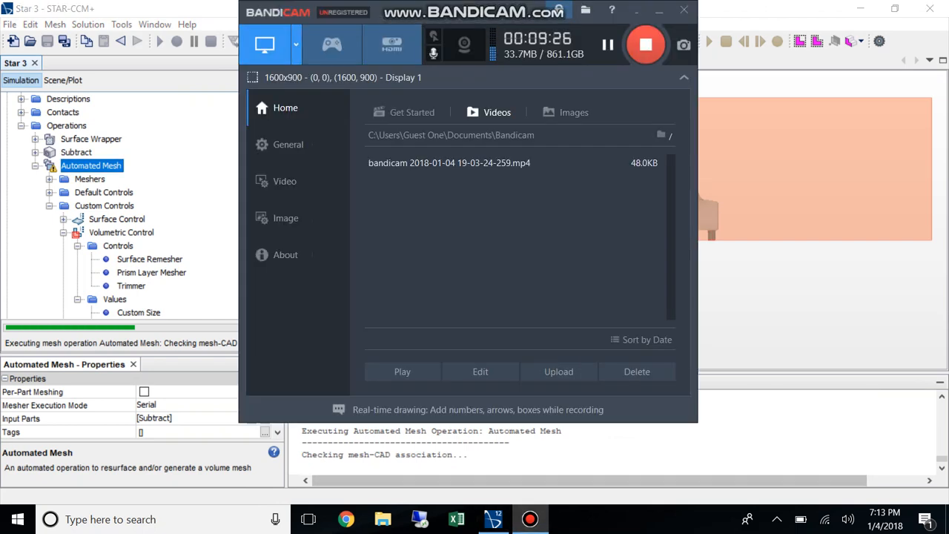